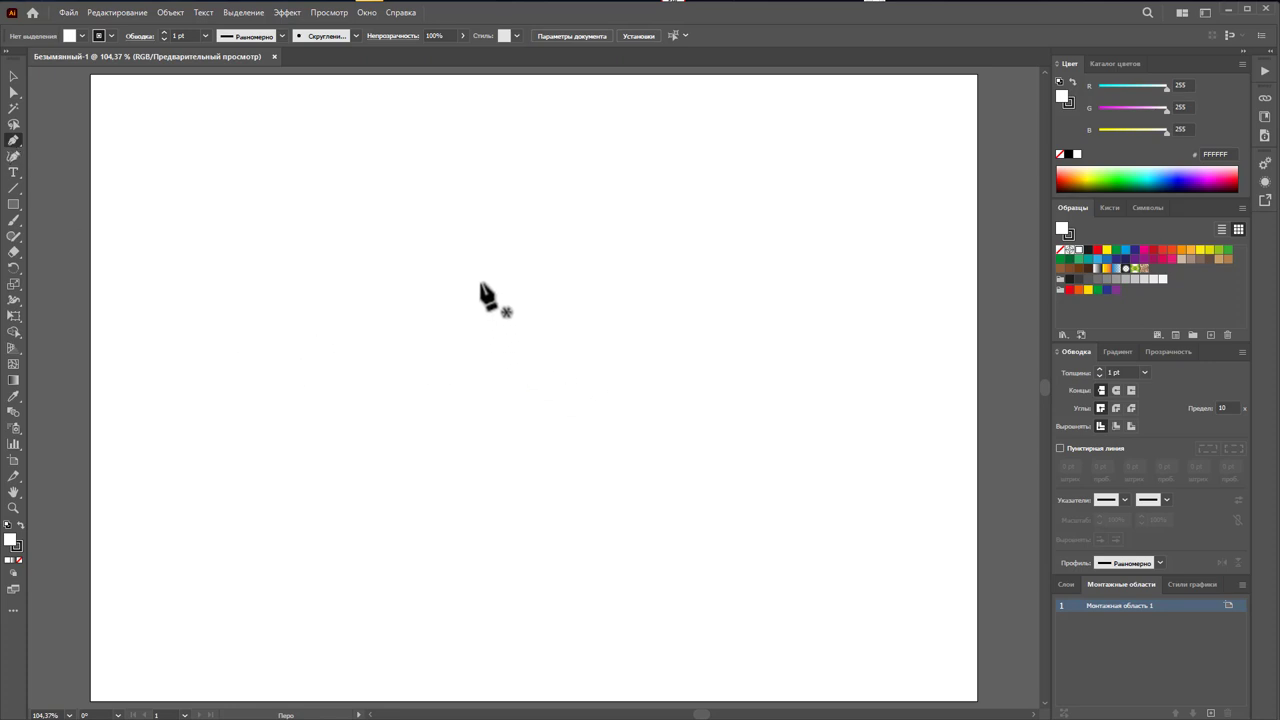
Step: Draw a thin slanted four-point cuff band with the Pen tool, closing it at its first anchor
{"action": "left_click", "coordinate": [430, 317]}
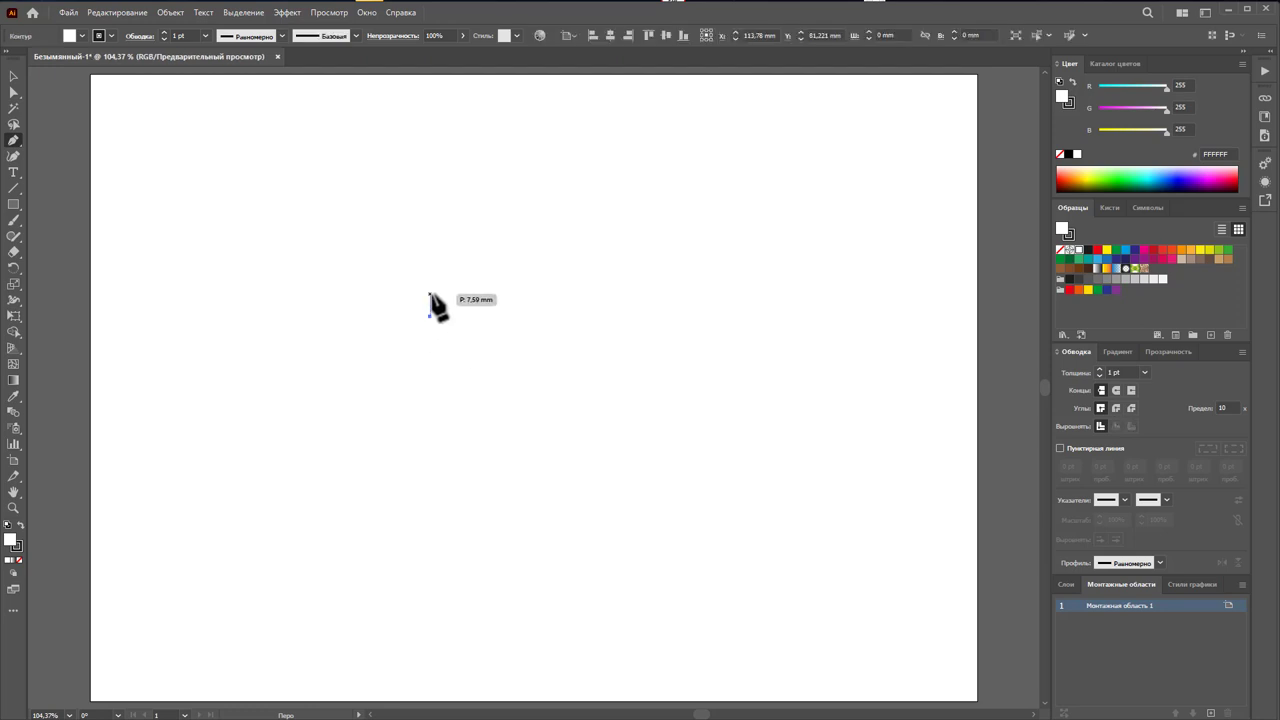
{"action": "left_click", "coordinate": [430, 296]}
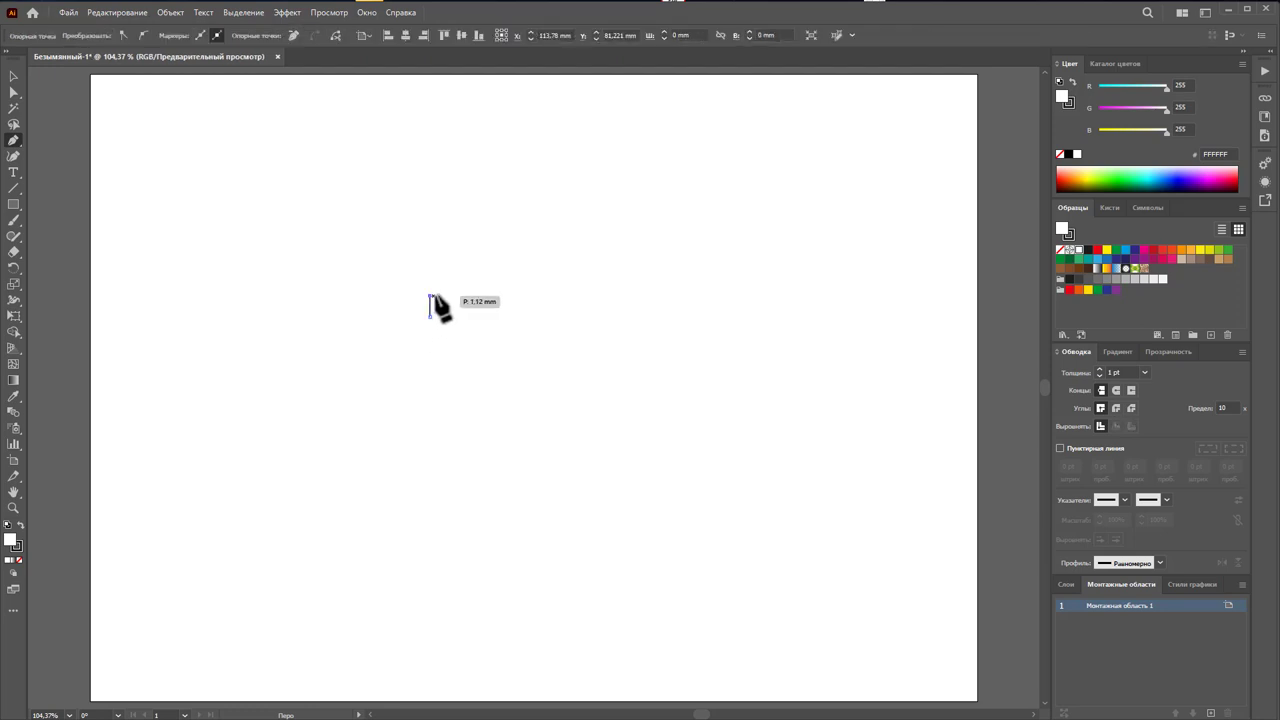
{"action": "left_click", "coordinate": [534, 264]}
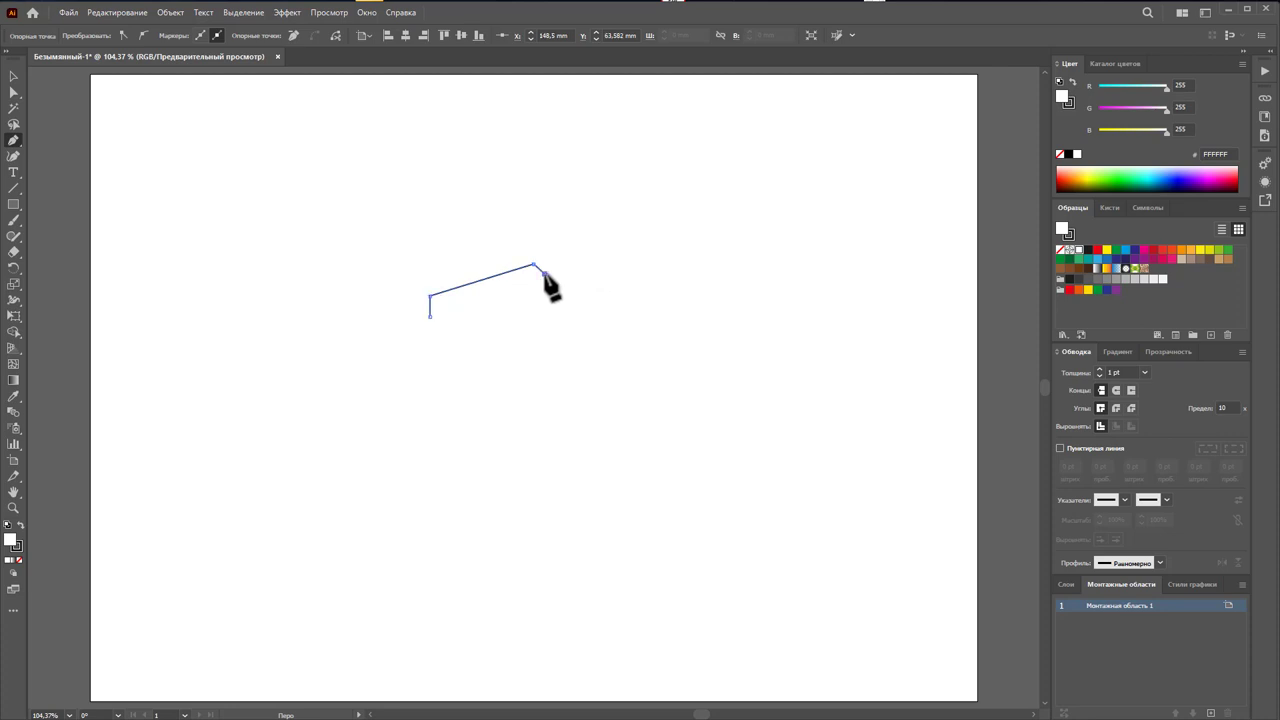
{"action": "left_click", "coordinate": [544, 273]}
{"action": "left_click", "coordinate": [430, 317]}
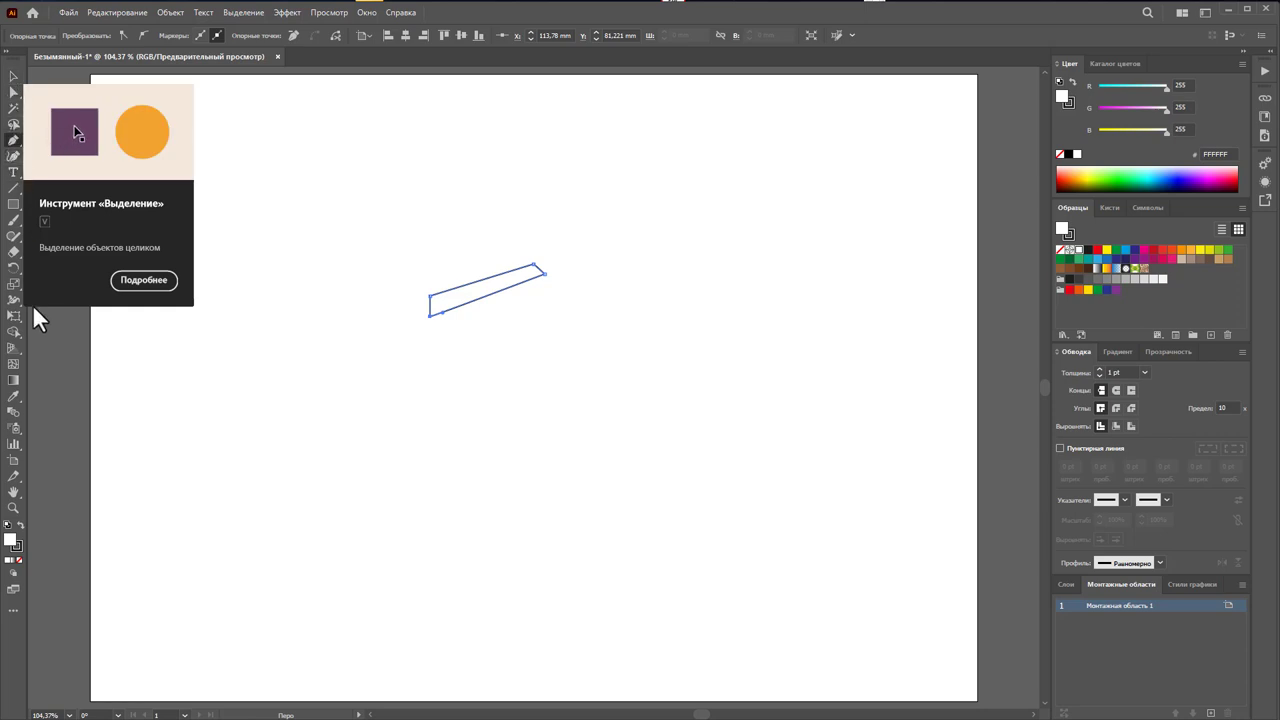
{"action": "left_click", "coordinate": [14, 252]}
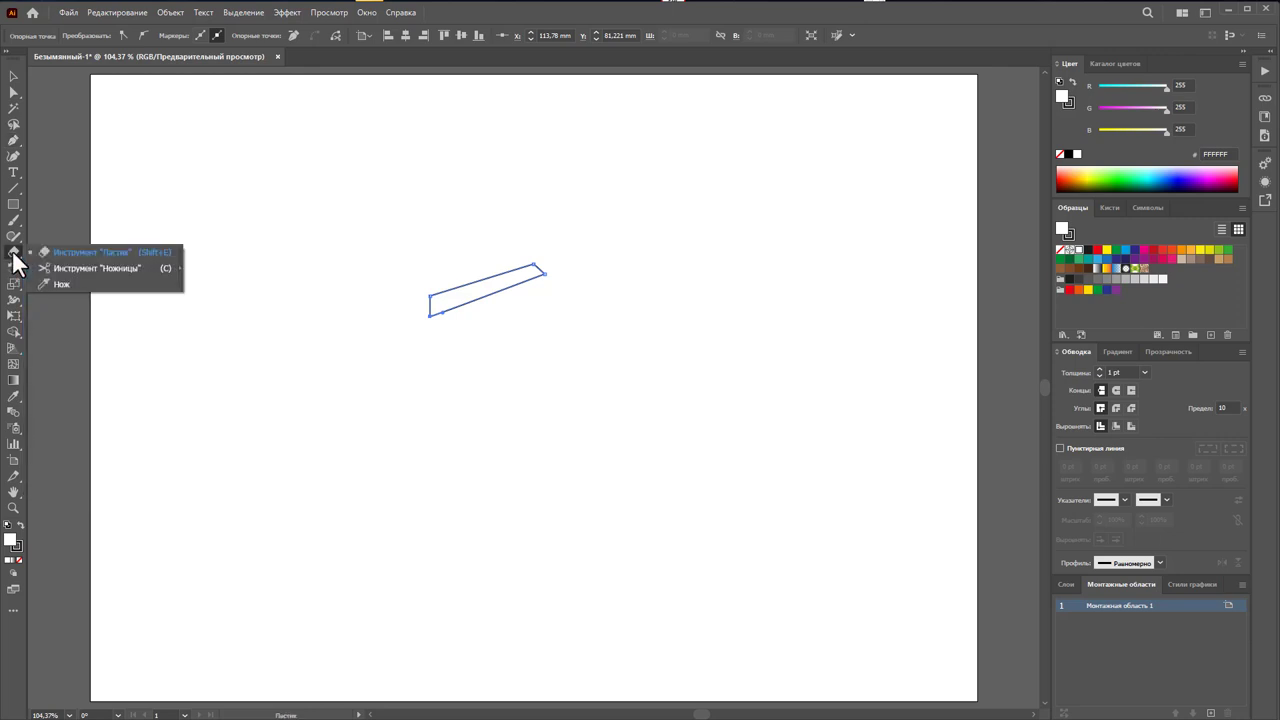
{"action": "left_click", "coordinate": [13, 268]}
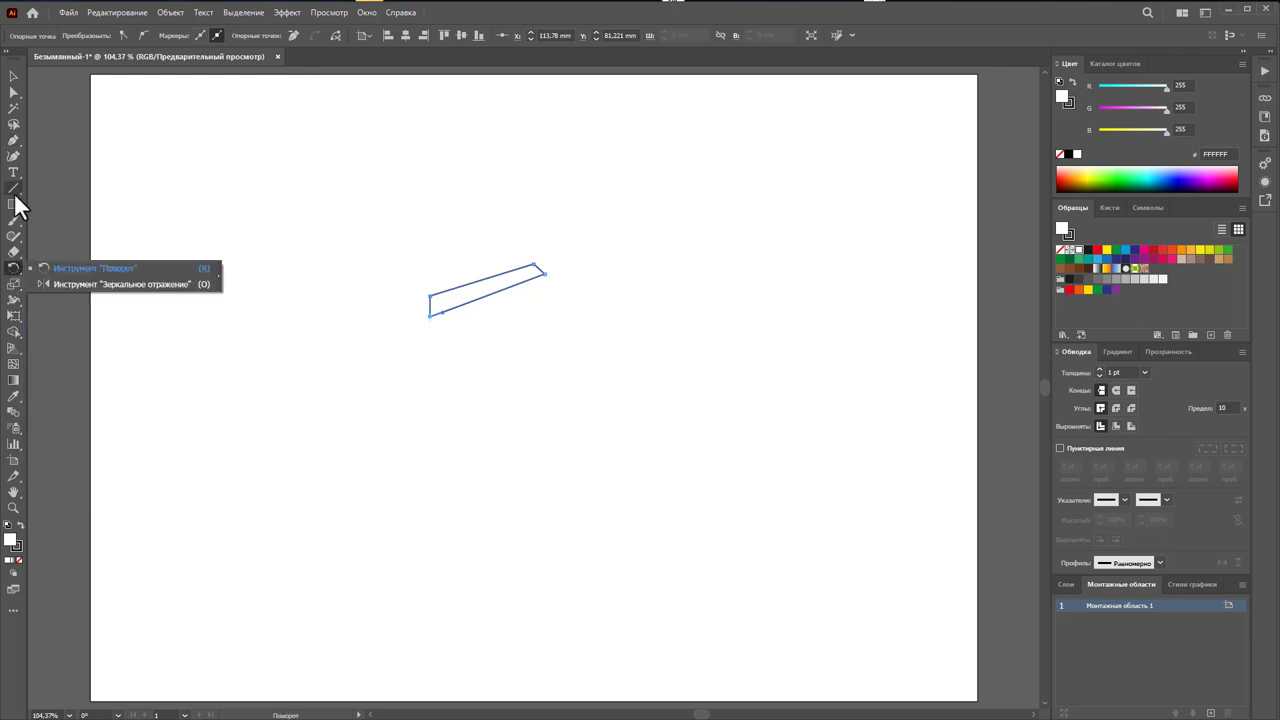
{"action": "left_click", "coordinate": [13, 188]}
{"action": "left_click", "coordinate": [13, 236]}
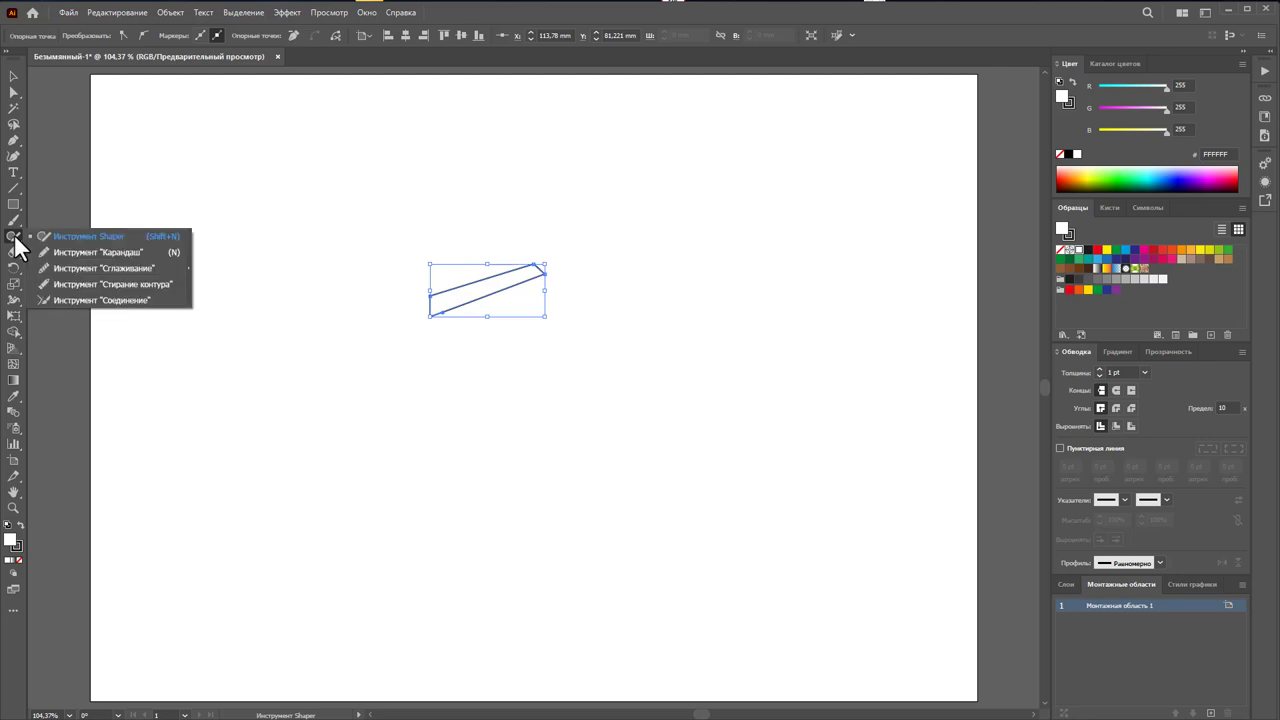
{"action": "left_click", "coordinate": [60, 268]}
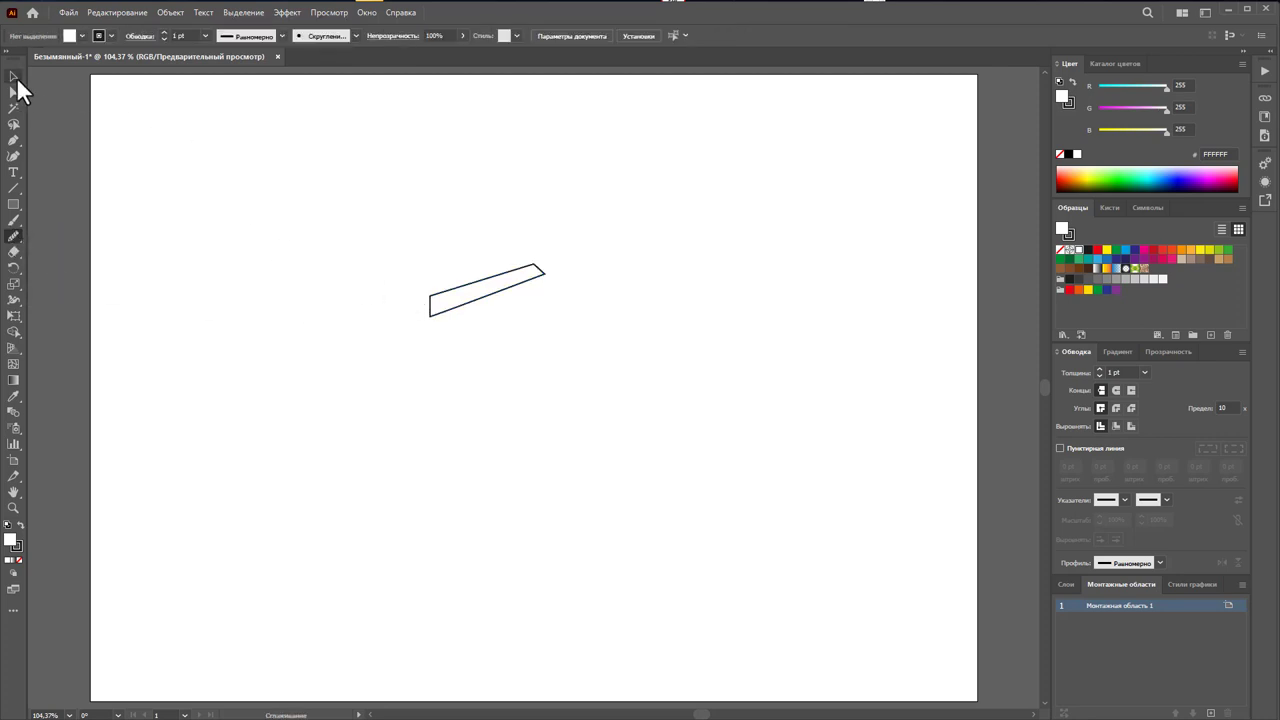
{"action": "left_click_drag", "start_coordinate": [395, 235], "coordinate": [530, 370]}
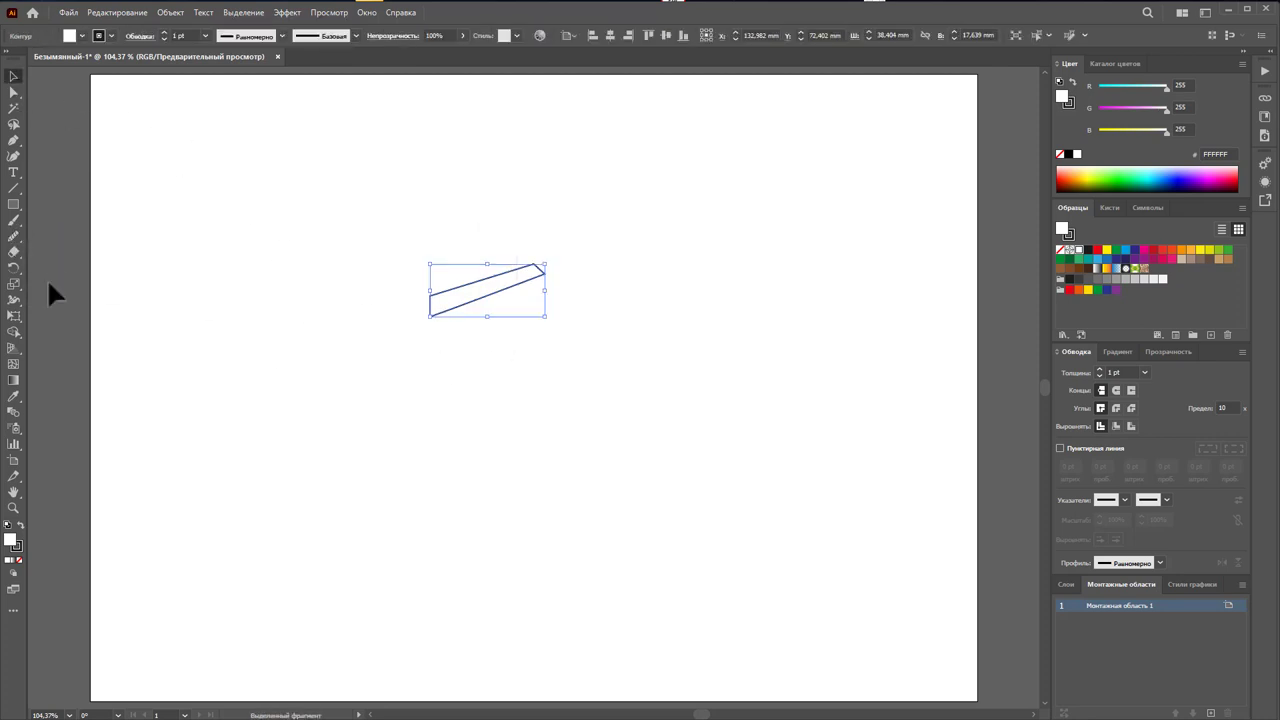
{"action": "left_click", "coordinate": [13, 238]}
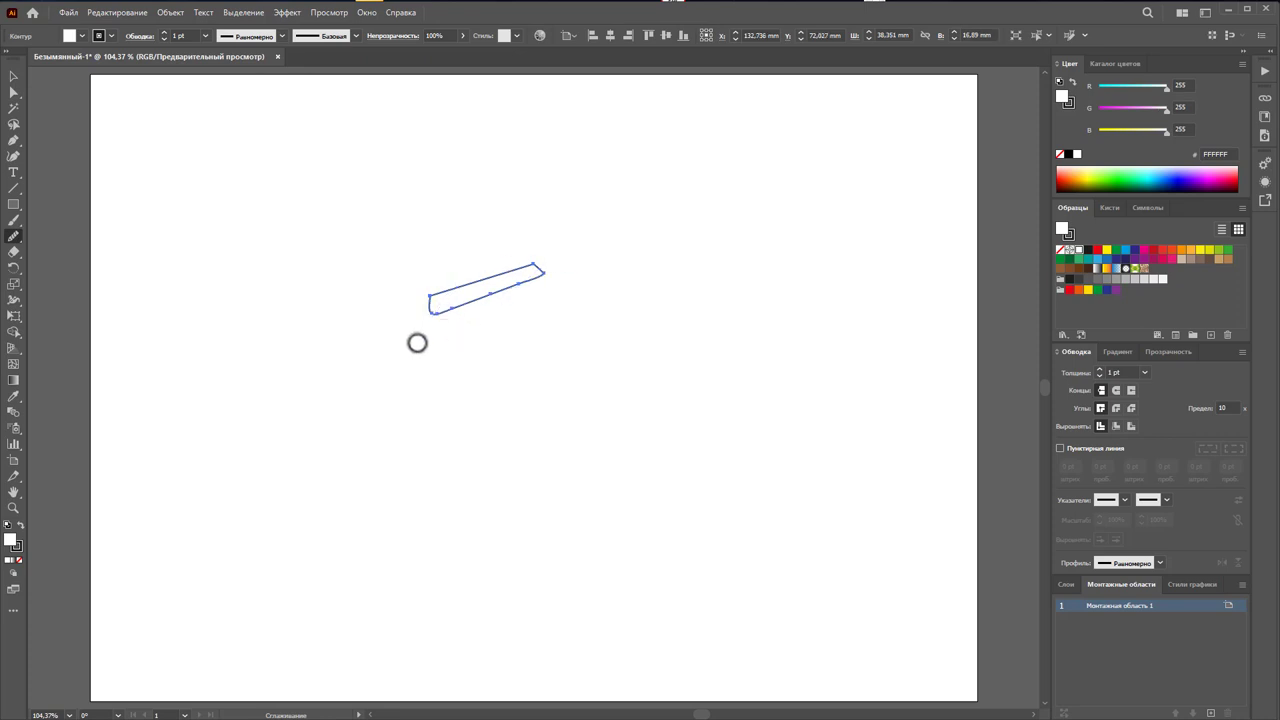
{"action": "left_click", "coordinate": [12, 76]}
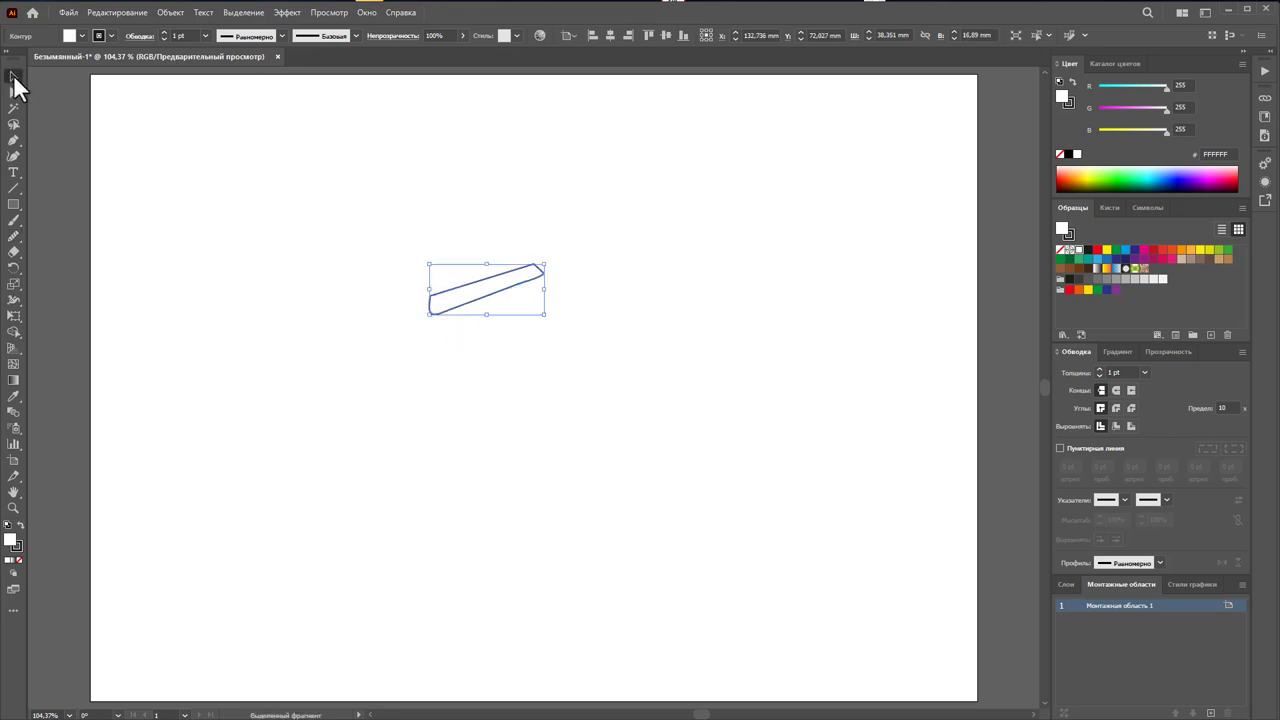
{"action": "left_click", "coordinate": [196, 196]}
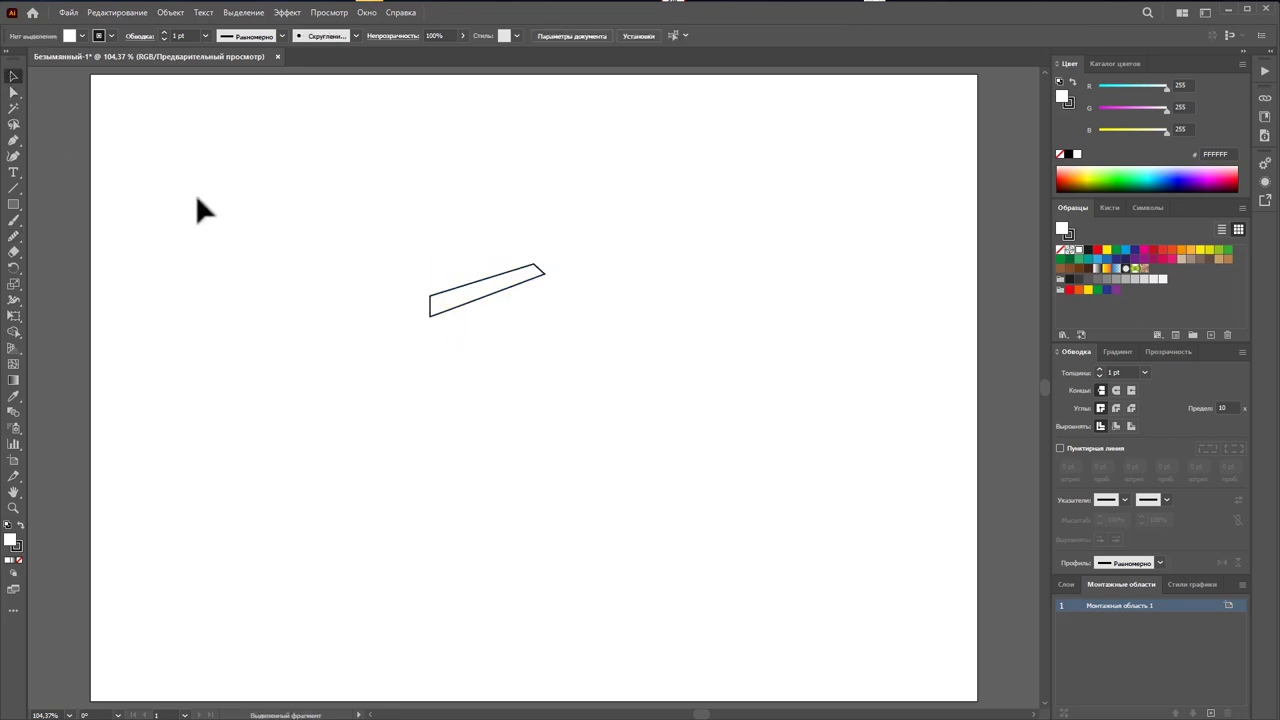
{"action": "left_click", "coordinate": [14, 141]}
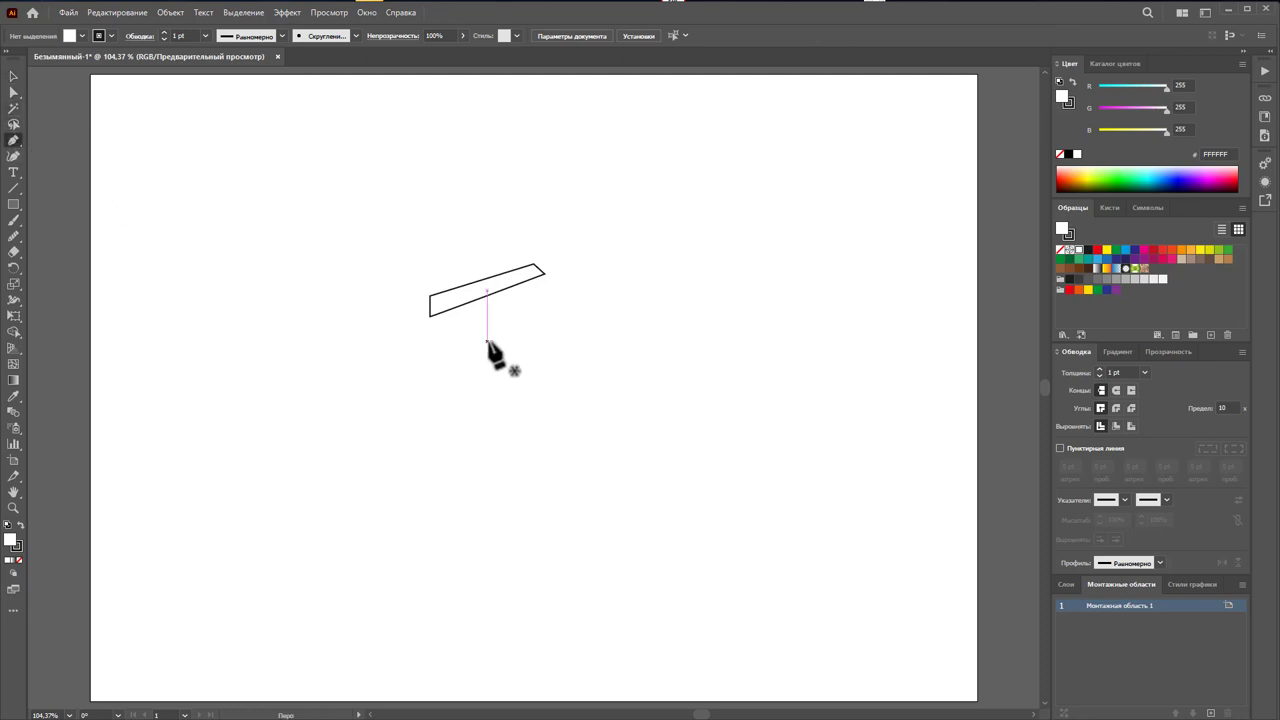
Step: Draw the wavy cuff outline down from the band, around a lower-right notch, to its top-right corner
{"action": "left_click", "coordinate": [430, 316]}
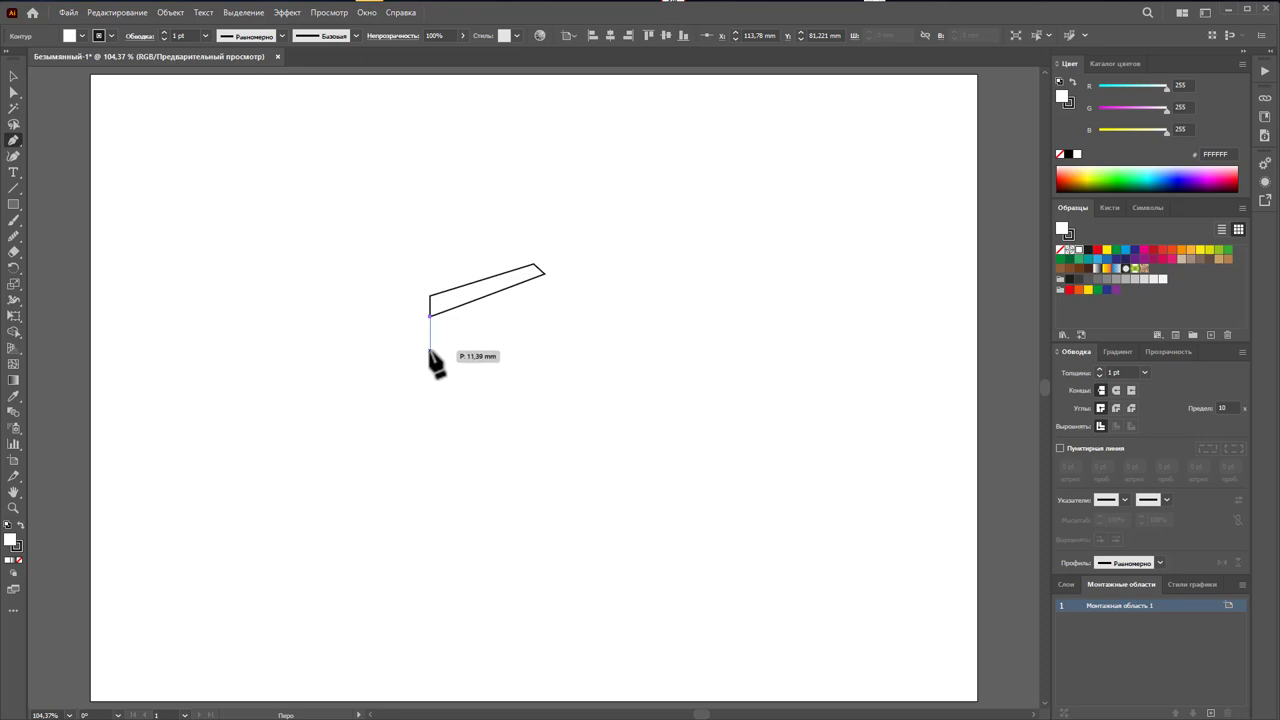
{"action": "left_click", "coordinate": [430, 350]}
{"action": "left_click_drag", "start_coordinate": [430, 391], "coordinate": [436, 400]}
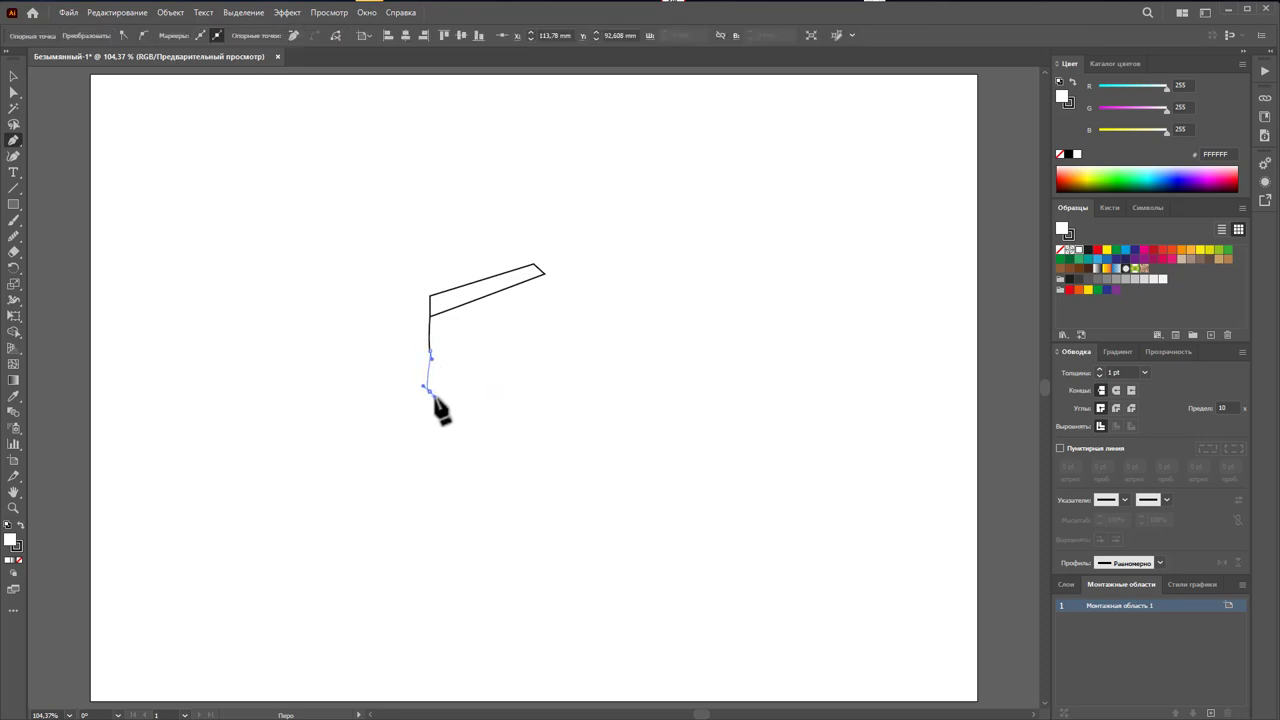
{"action": "left_click", "coordinate": [492, 376]}
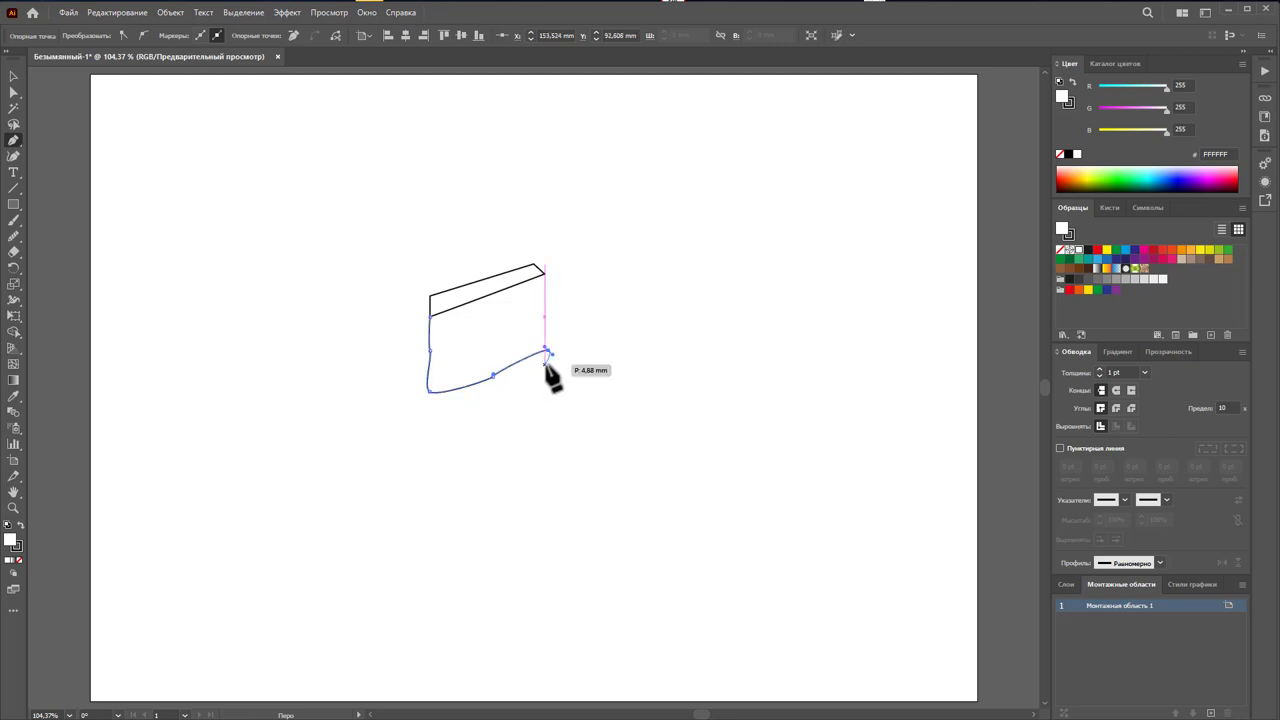
{"action": "mouse_move", "coordinate": [548, 352]}
{"action": "left_mouse_down"}
{"action": "mouse_move", "coordinate": [558, 376]}
{"action": "mouse_move", "coordinate": [575, 322]}
{"action": "left_mouse_up"}
{"action": "left_click", "coordinate": [548, 377]}
{"action": "left_click", "coordinate": [572, 305]}
{"action": "left_click", "coordinate": [544, 274]}
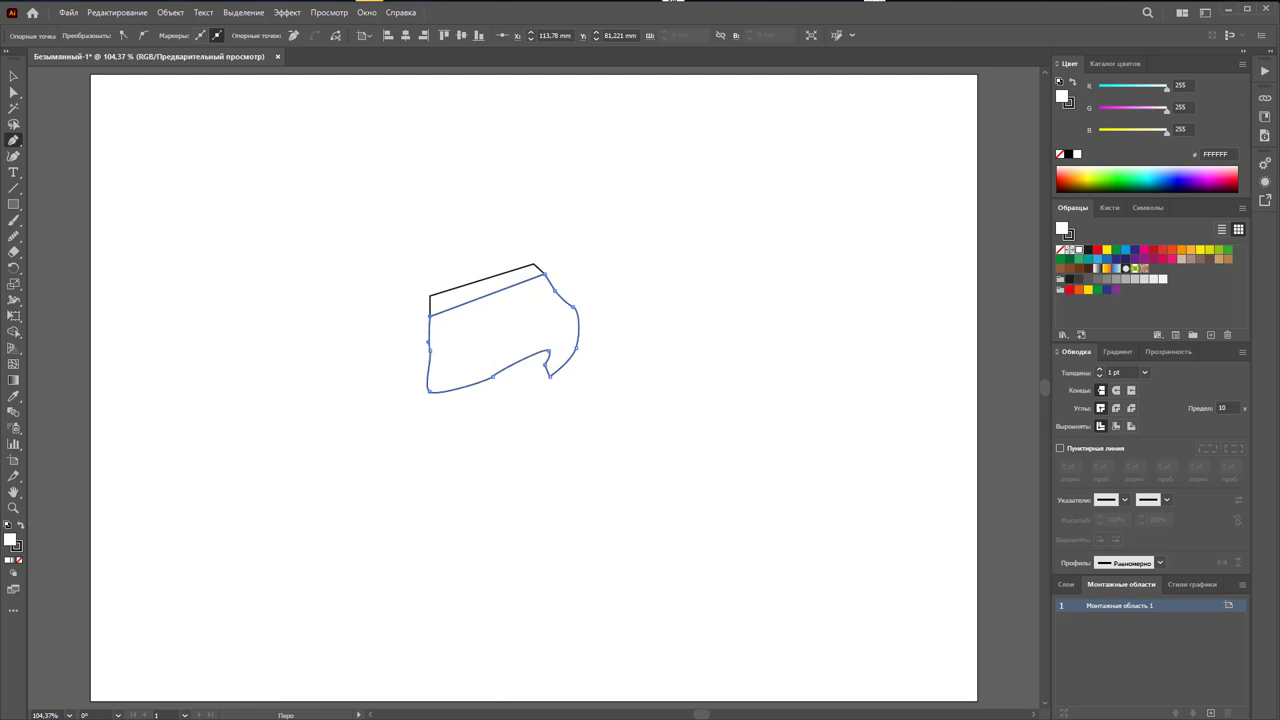
Step: Refine the cuff outline's anchors with Direct Selection and the Smooth tool, then deselect it
{"action": "left_click", "coordinate": [12, 93]}
{"action": "left_click_drag", "start_coordinate": [431, 300], "coordinate": [440, 296]}
{"action": "left_click_drag", "start_coordinate": [714, 470], "coordinate": [352, 362]}
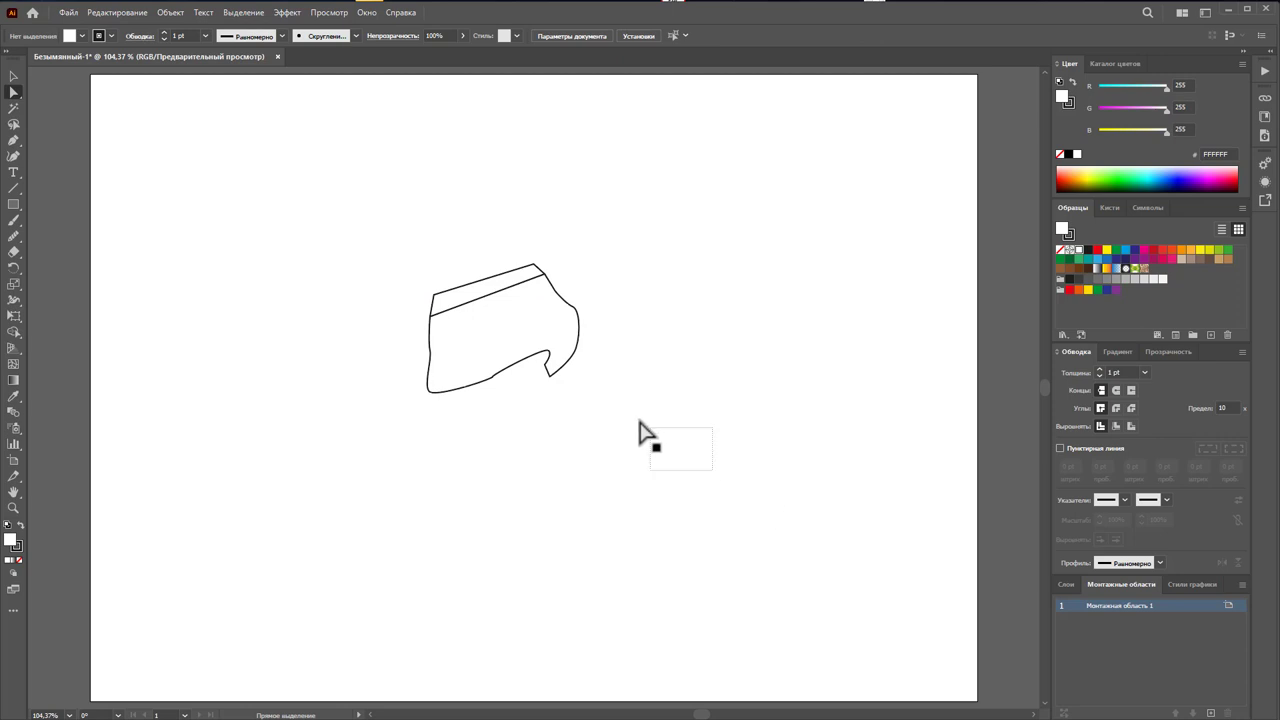
{"action": "left_click", "coordinate": [14, 237]}
{"action": "mouse_move", "coordinate": [486, 374]}
{"action": "left_mouse_down"}
{"action": "mouse_move", "coordinate": [514, 420]}
{"action": "mouse_move", "coordinate": [386, 418]}
{"action": "left_mouse_up"}
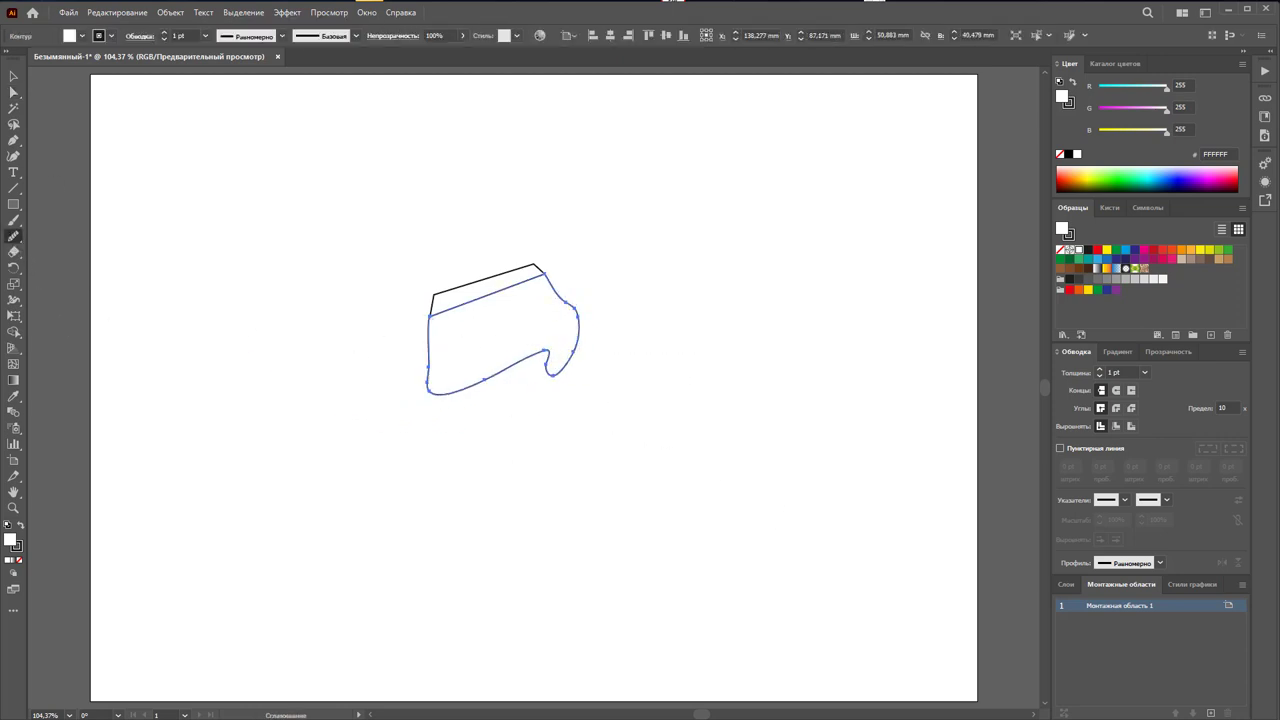
{"action": "left_click", "coordinate": [12, 91]}
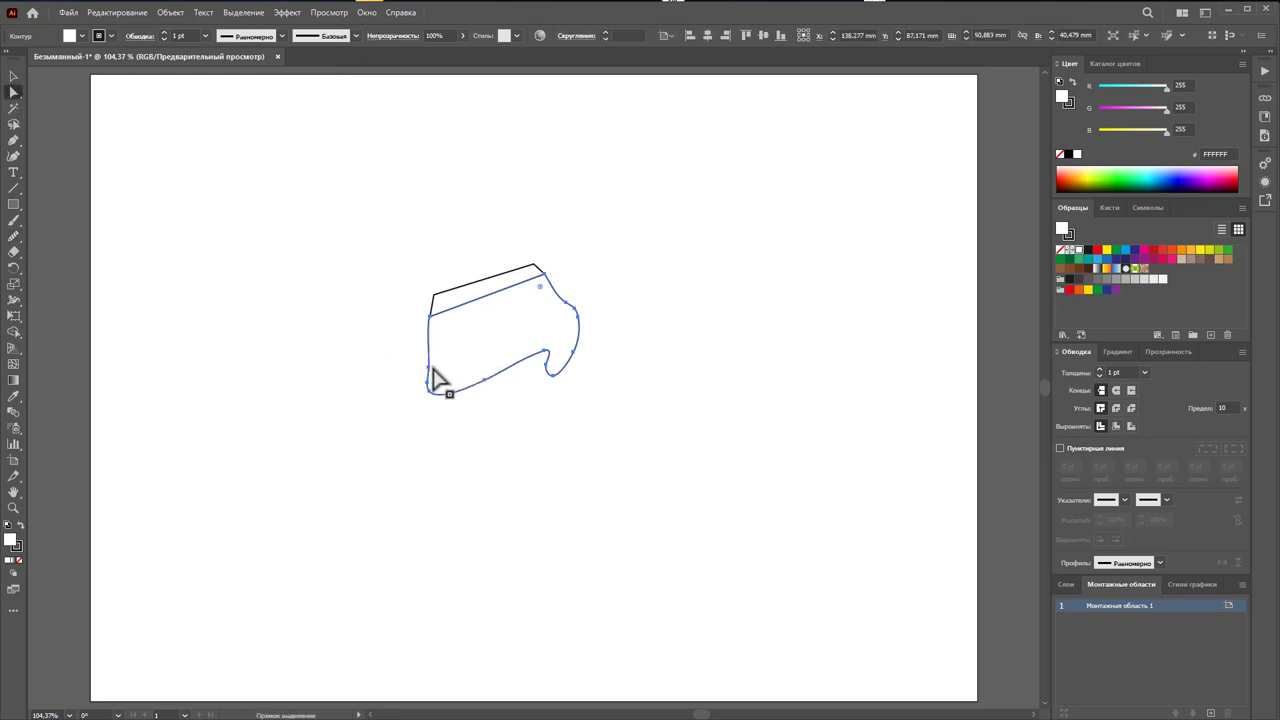
{"action": "left_click_drag", "start_coordinate": [432, 369], "coordinate": [423, 350]}
{"action": "left_click", "coordinate": [334, 380]}
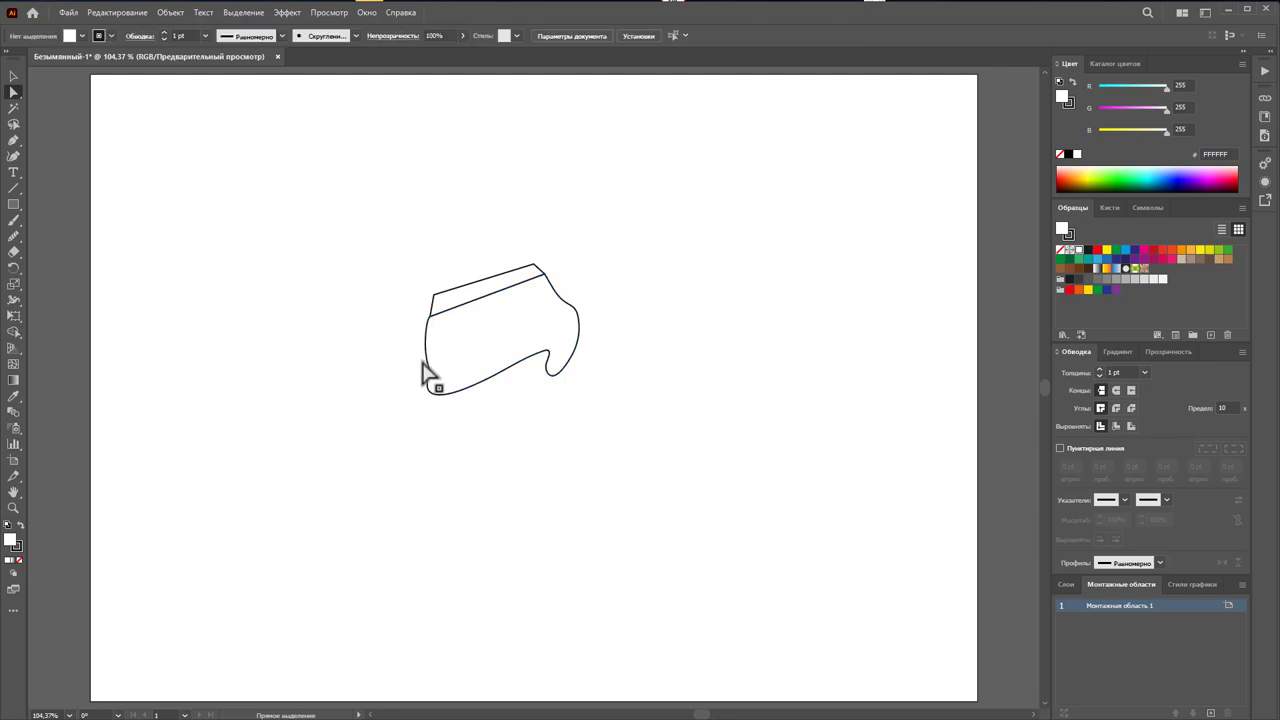
{"action": "left_click", "coordinate": [13, 141]}
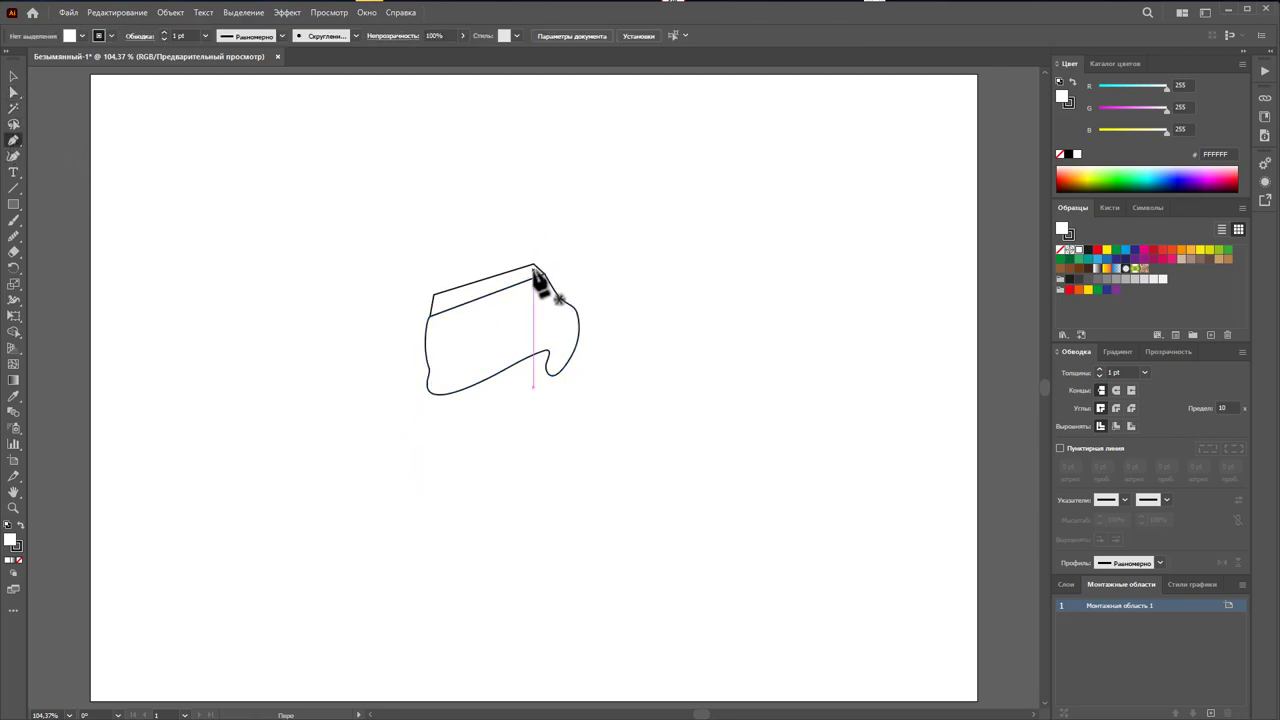
Step: Draw a straight sleeve edge up from the band's right corner and a curve sweeping up-left from its left end
{"action": "left_click", "coordinate": [533, 266]}
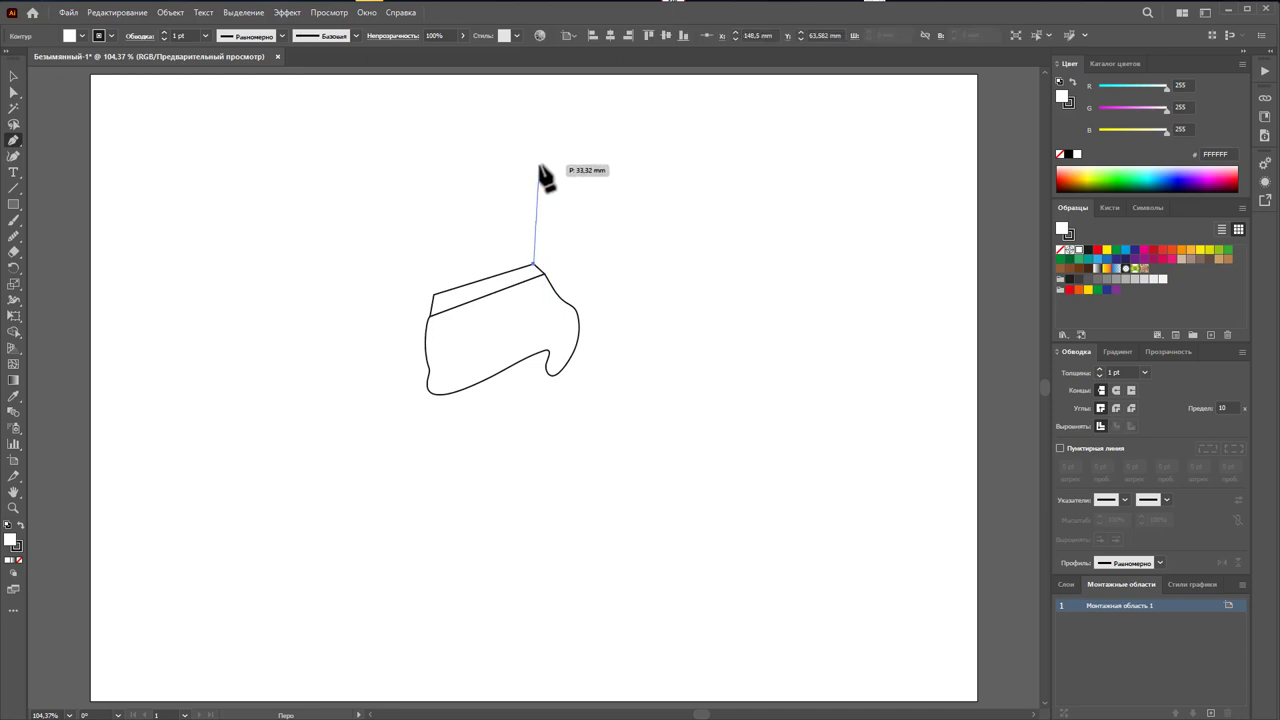
{"action": "left_click", "coordinate": [558, 155], "text": "ctrl"}
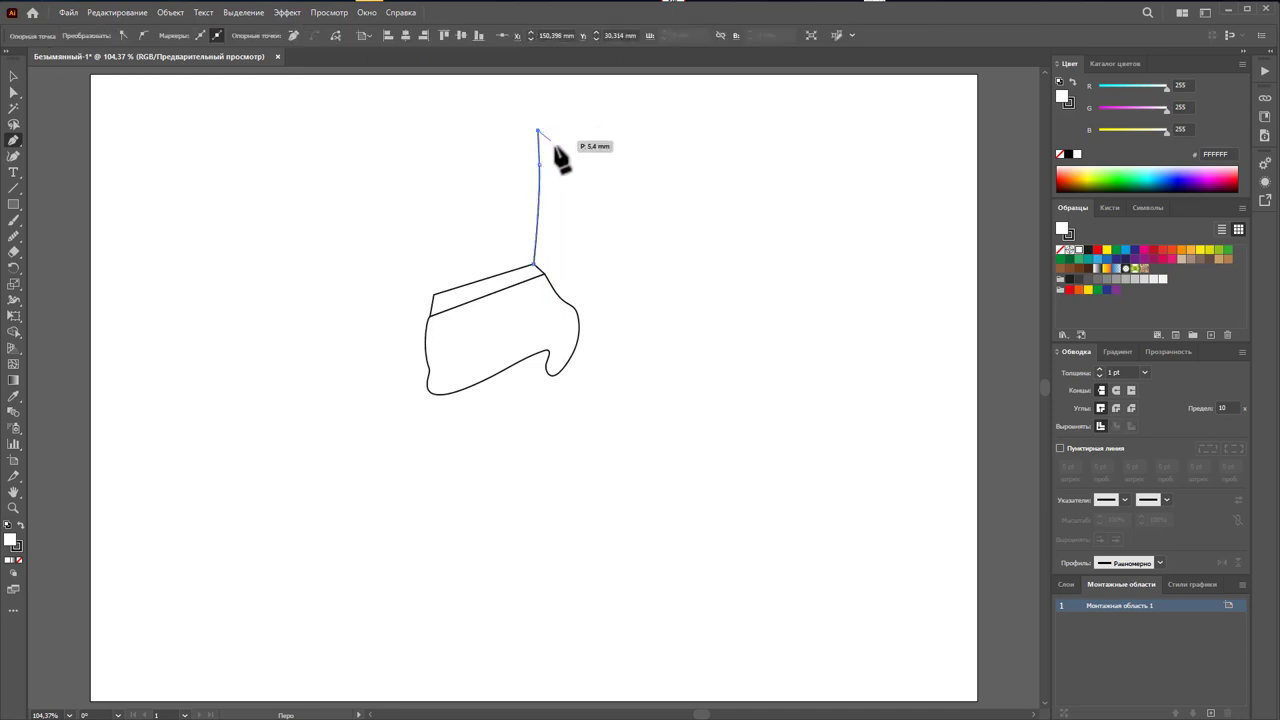
{"action": "left_click", "coordinate": [433, 294]}
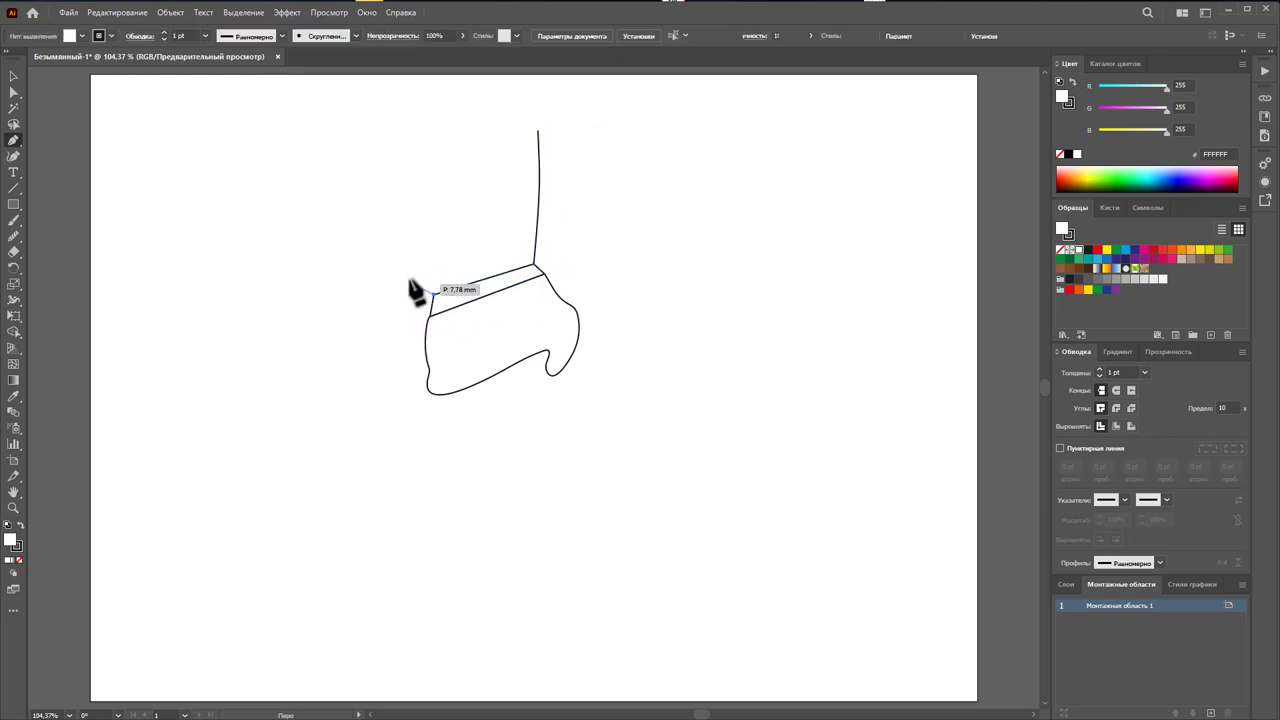
{"action": "left_click_drag", "start_coordinate": [323, 218], "coordinate": [271, 137]}
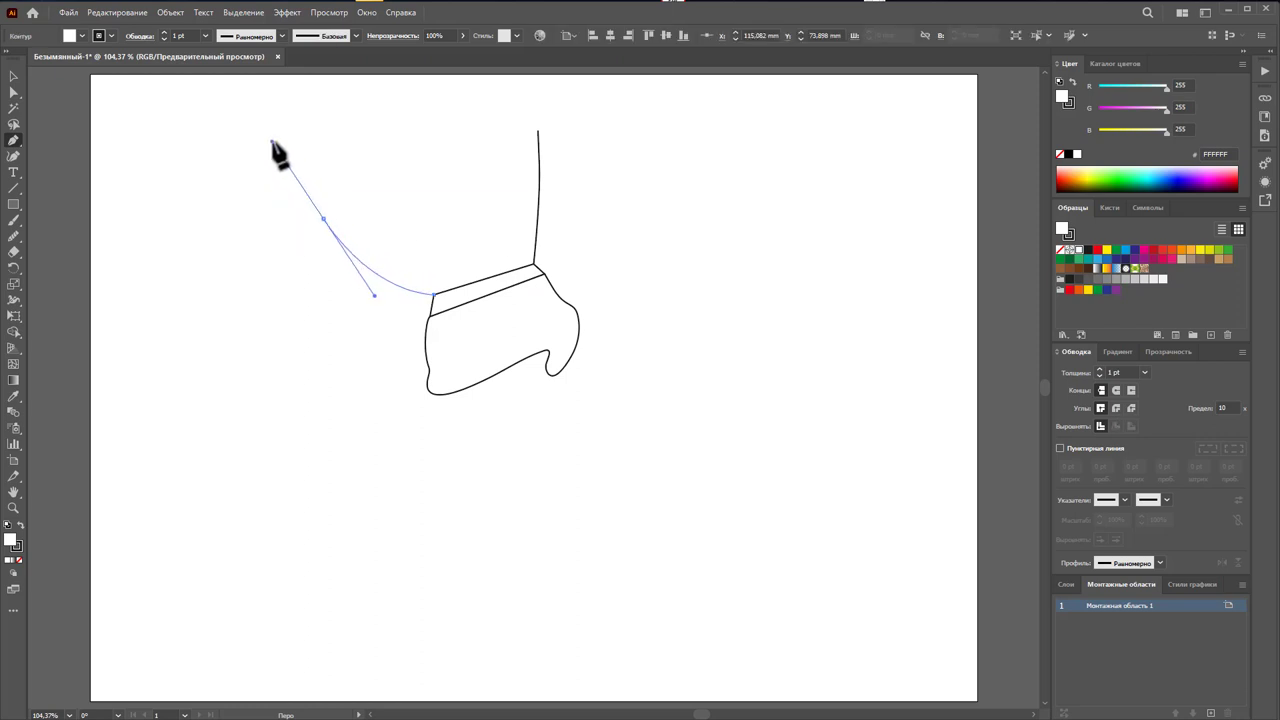
{"action": "left_click", "coordinate": [355, 185], "text": "ctrl"}
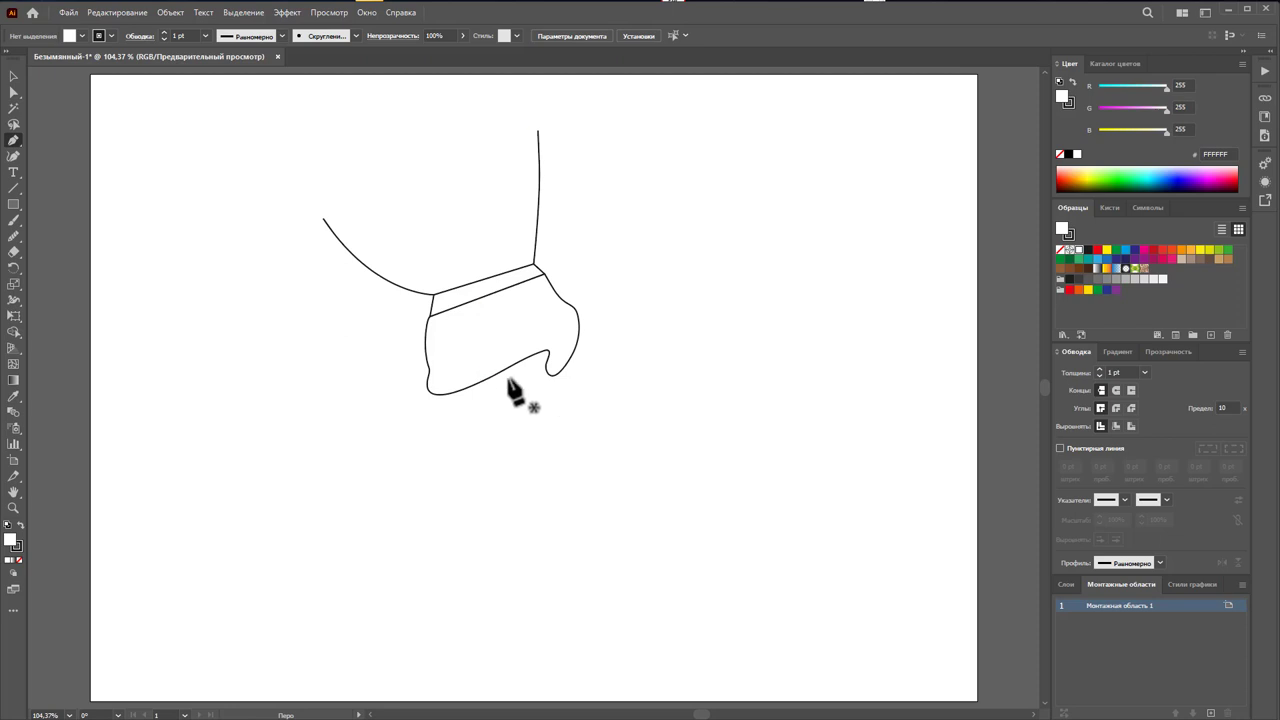
{"action": "left_click", "coordinate": [498, 372]}
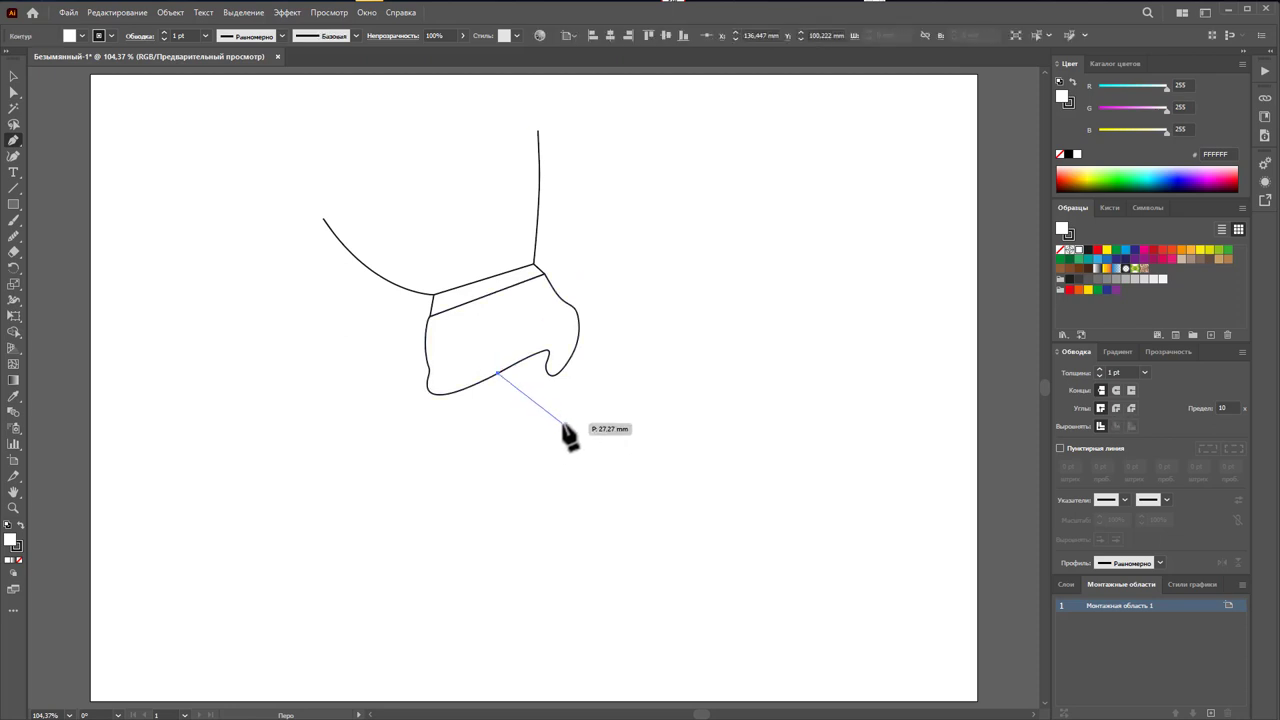
Step: Close a slanted fold-tab shape below the cuff notch
{"action": "left_click_drag", "start_coordinate": [546, 428], "coordinate": [585, 410]}
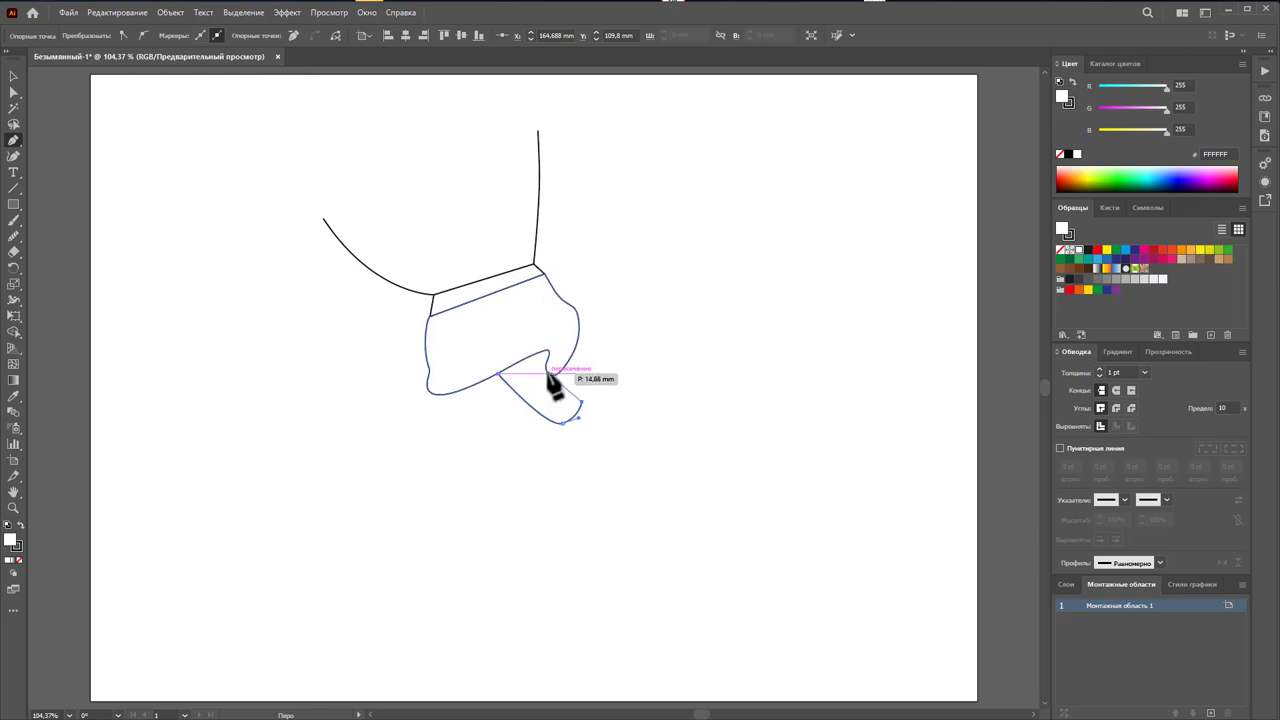
{"action": "left_click", "coordinate": [542, 352]}
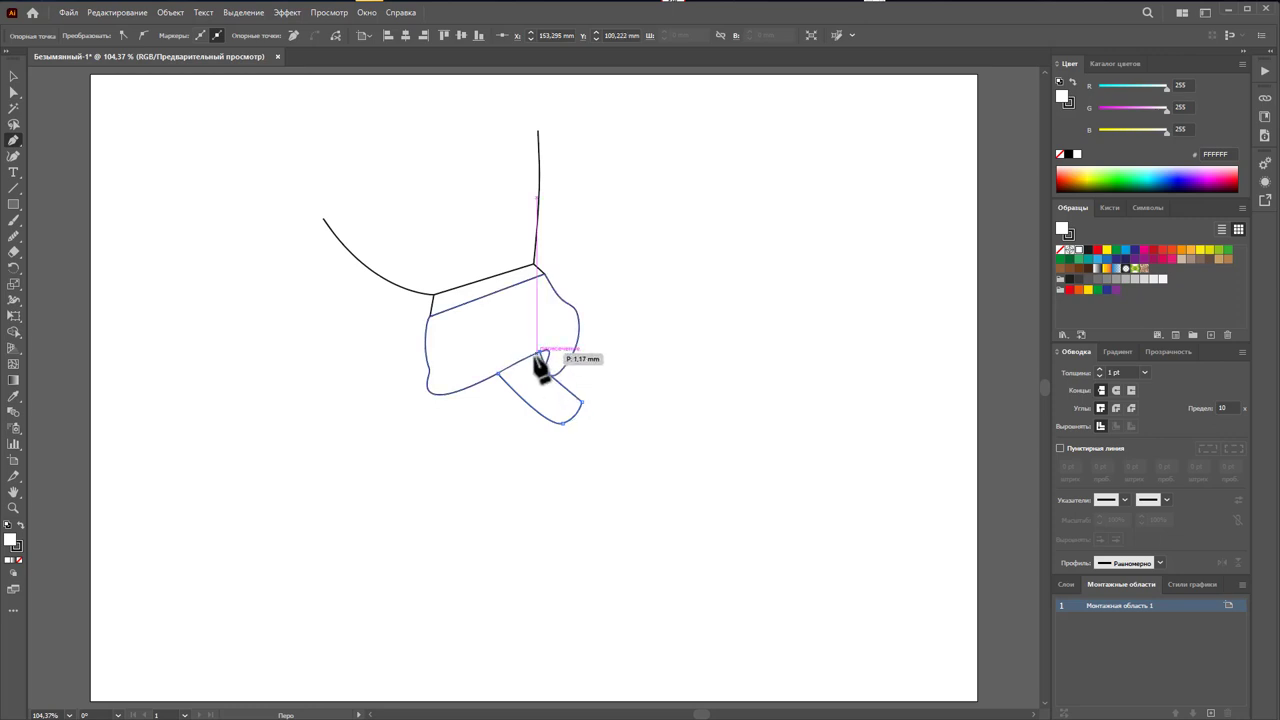
{"action": "left_click", "coordinate": [500, 374]}
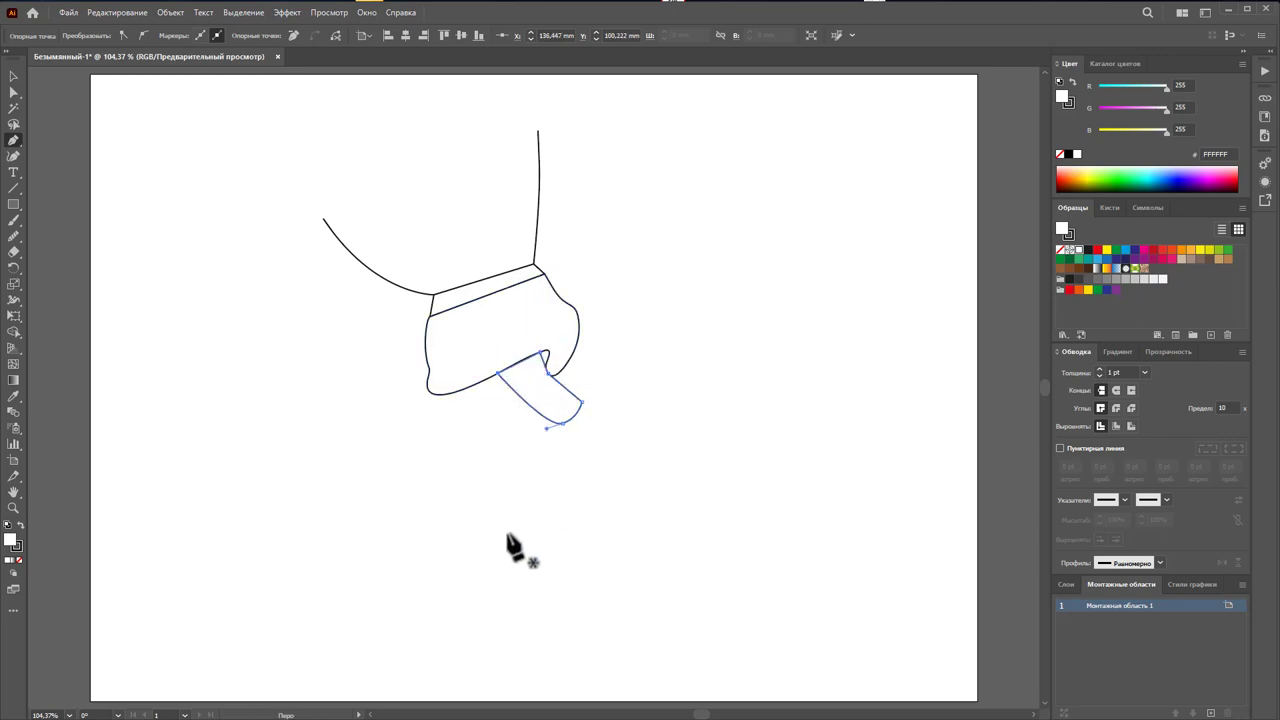
{"action": "left_click", "coordinate": [13, 76]}
{"action": "left_click", "coordinate": [166, 275]}
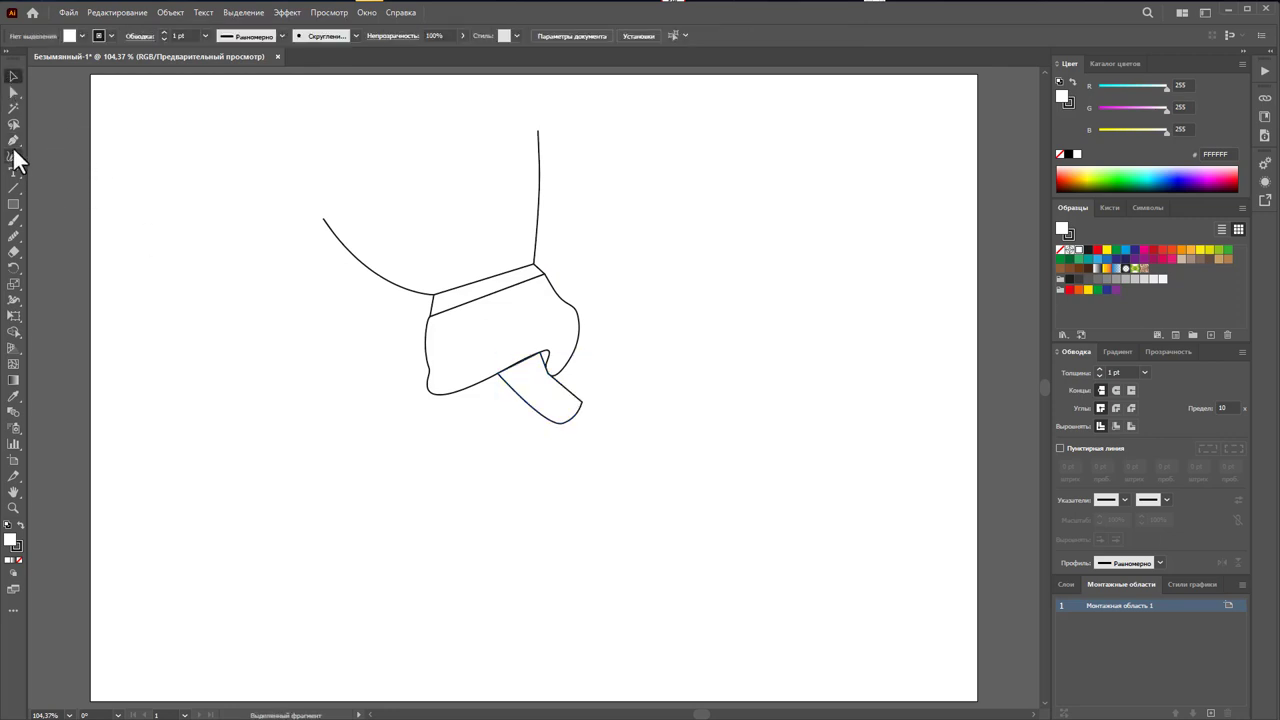
{"action": "left_click", "coordinate": [13, 140]}
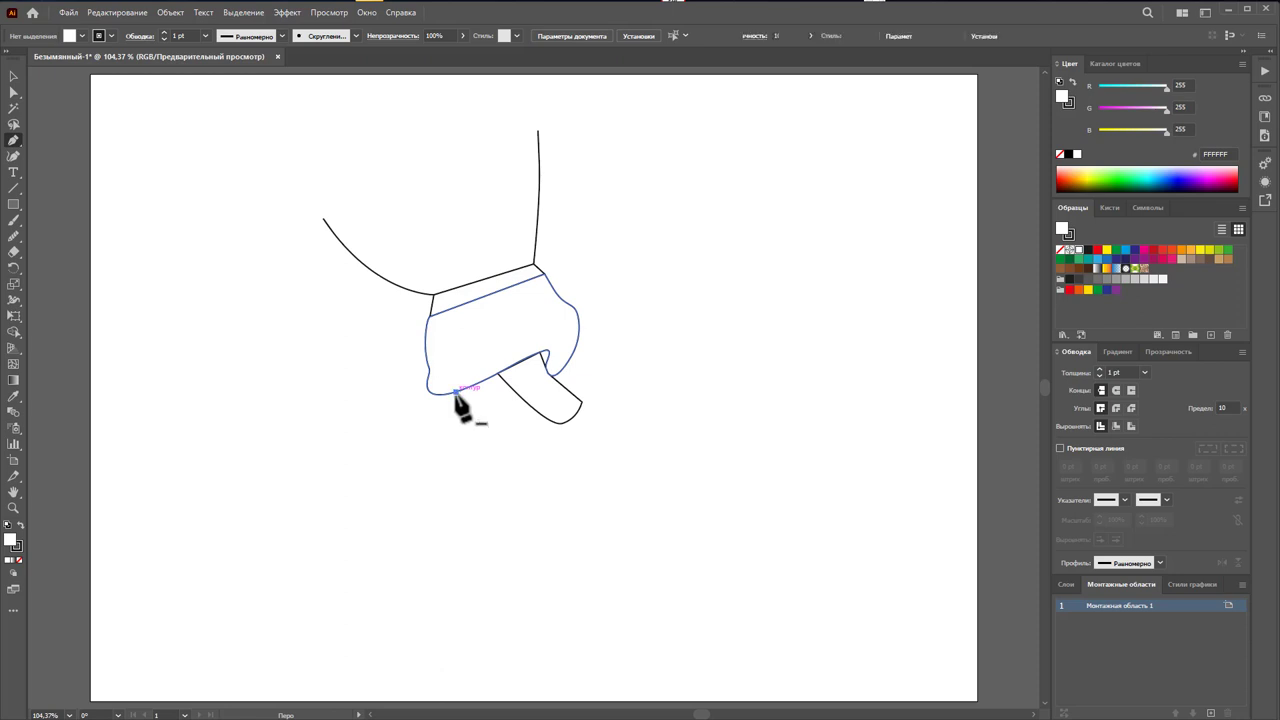
Step: Draw a long arm line from the cuff's lower left to the page bottom and a curved diagonal down-right
{"action": "left_click", "coordinate": [456, 393]}
{"action": "left_click", "coordinate": [439, 444]}
{"action": "left_click", "coordinate": [424, 481]}
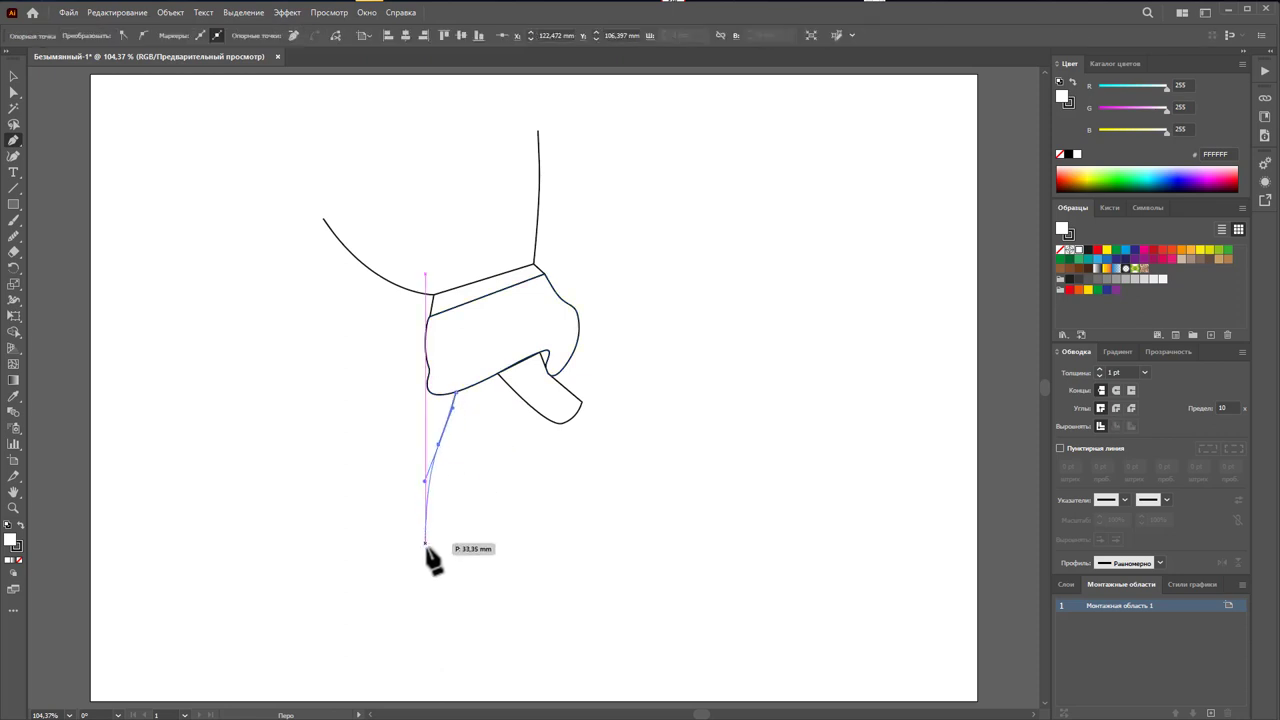
{"action": "left_click", "coordinate": [433, 645]}
{"action": "key", "text": "Escape"}
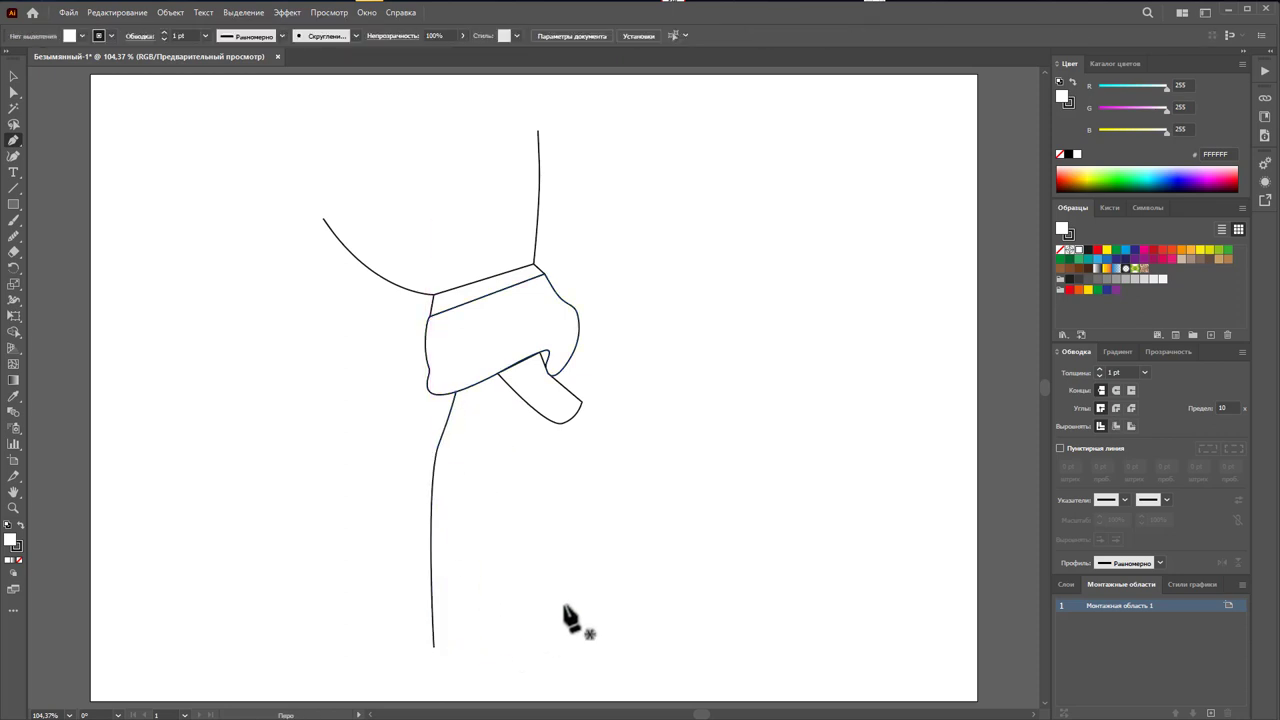
{"action": "left_click", "coordinate": [558, 424]}
{"action": "left_click_drag", "start_coordinate": [651, 524], "coordinate": [675, 567]}
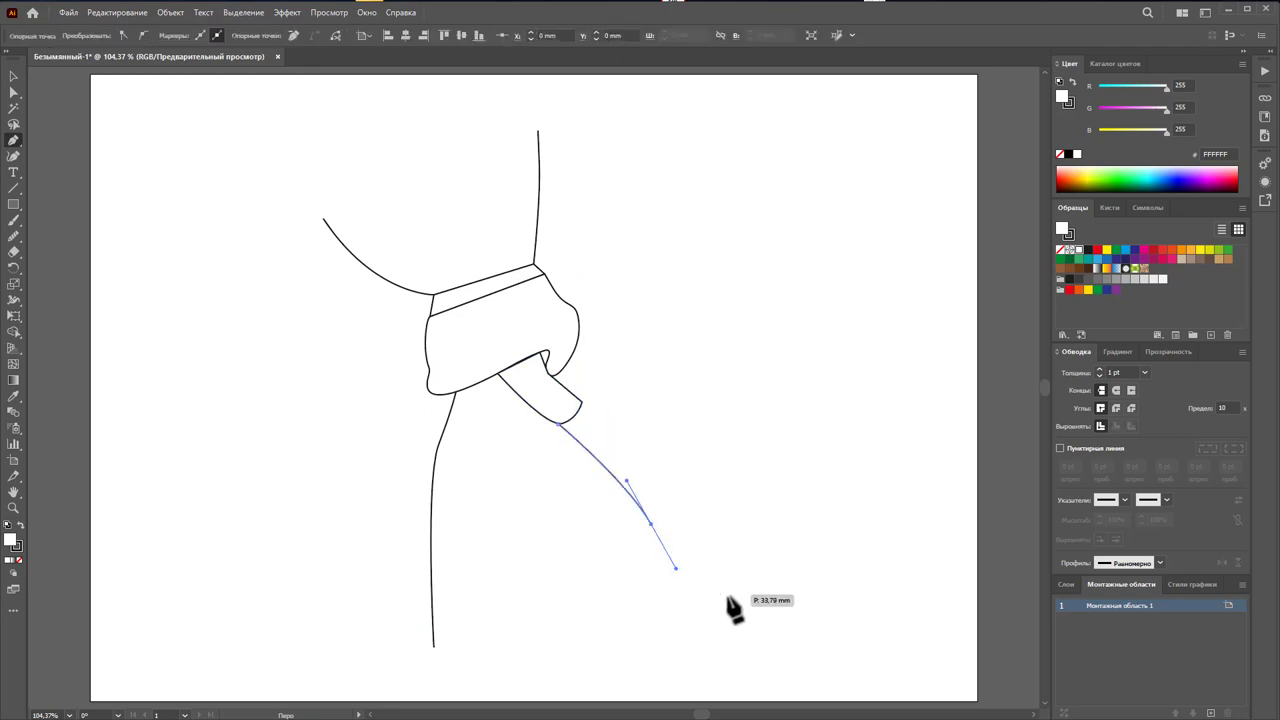
{"action": "key", "text": "Escape"}
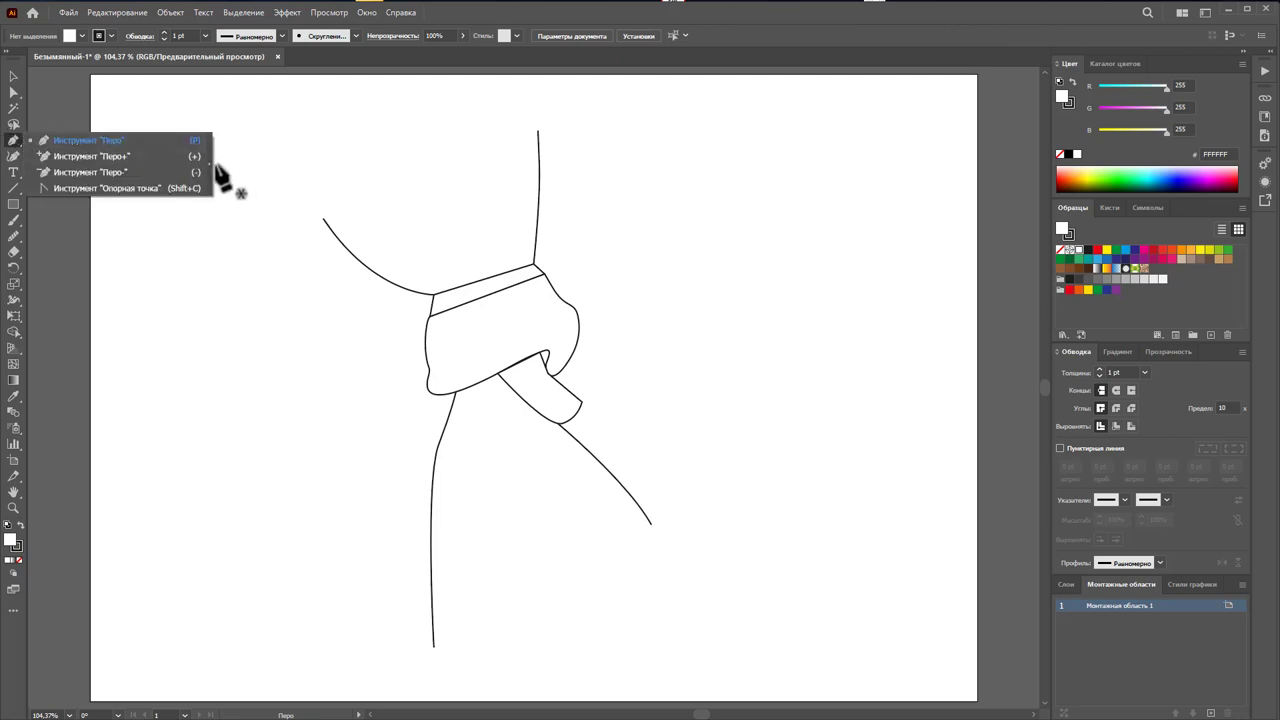
Step: Tear the pen tools off into a floating panel and drag the fold tab's anchor into a rounder tip
{"action": "left_click_drag", "start_coordinate": [14, 145], "coordinate": [214, 177]}
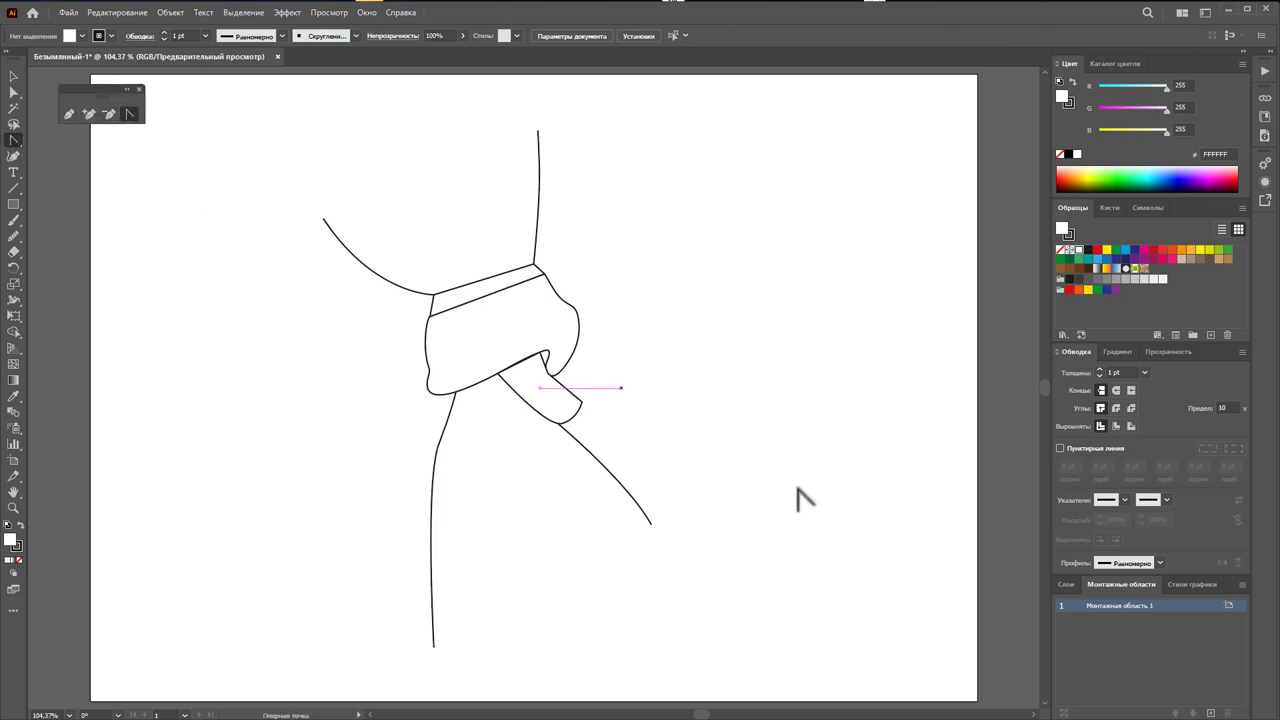
{"action": "mouse_move", "coordinate": [582, 402]}
{"action": "left_mouse_down"}
{"action": "mouse_move", "coordinate": [586, 423]}
{"action": "mouse_move", "coordinate": [583, 395]}
{"action": "mouse_move", "coordinate": [574, 416]}
{"action": "mouse_move", "coordinate": [553, 419]}
{"action": "left_mouse_up"}
{"action": "left_click", "coordinate": [14, 92]}
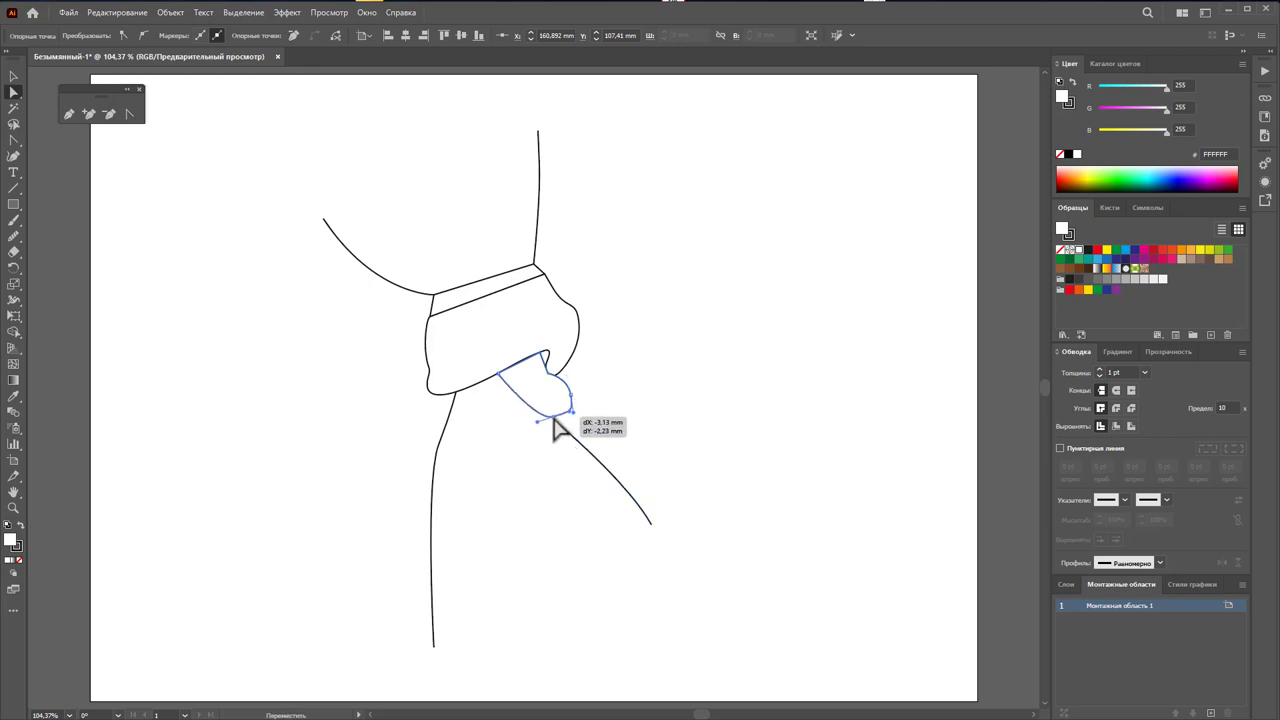
{"action": "left_click", "coordinate": [636, 402]}
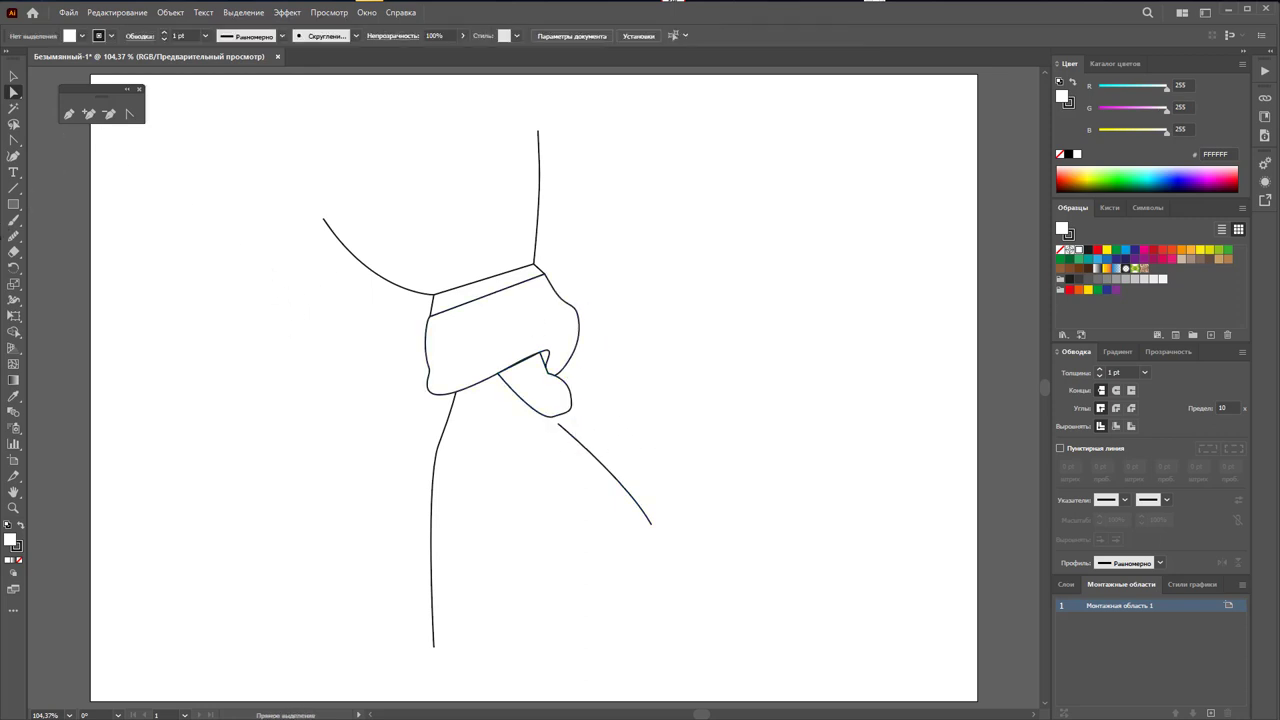
{"action": "left_click", "coordinate": [69, 113]}
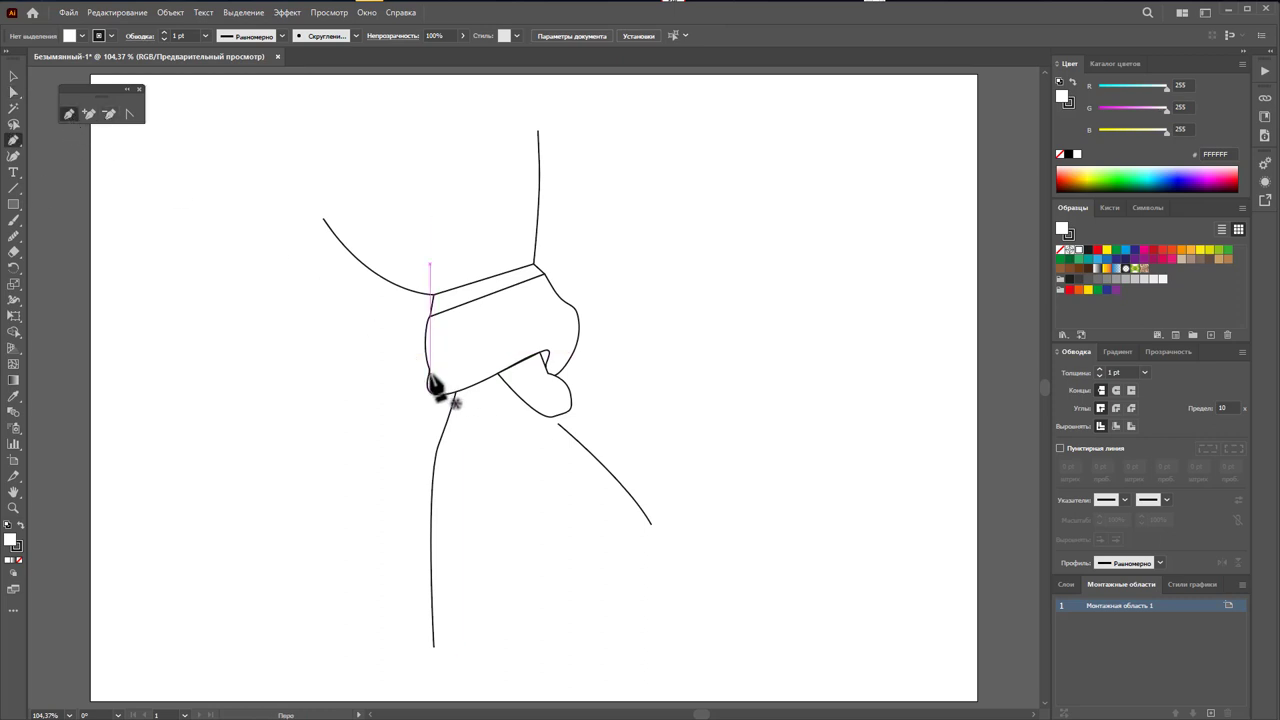
Step: Draw two curved fold lines along the cuff's left side and right edge
{"action": "left_click_drag", "start_coordinate": [430, 372], "coordinate": [549, 325]}
{"action": "key", "text": "Escape"}
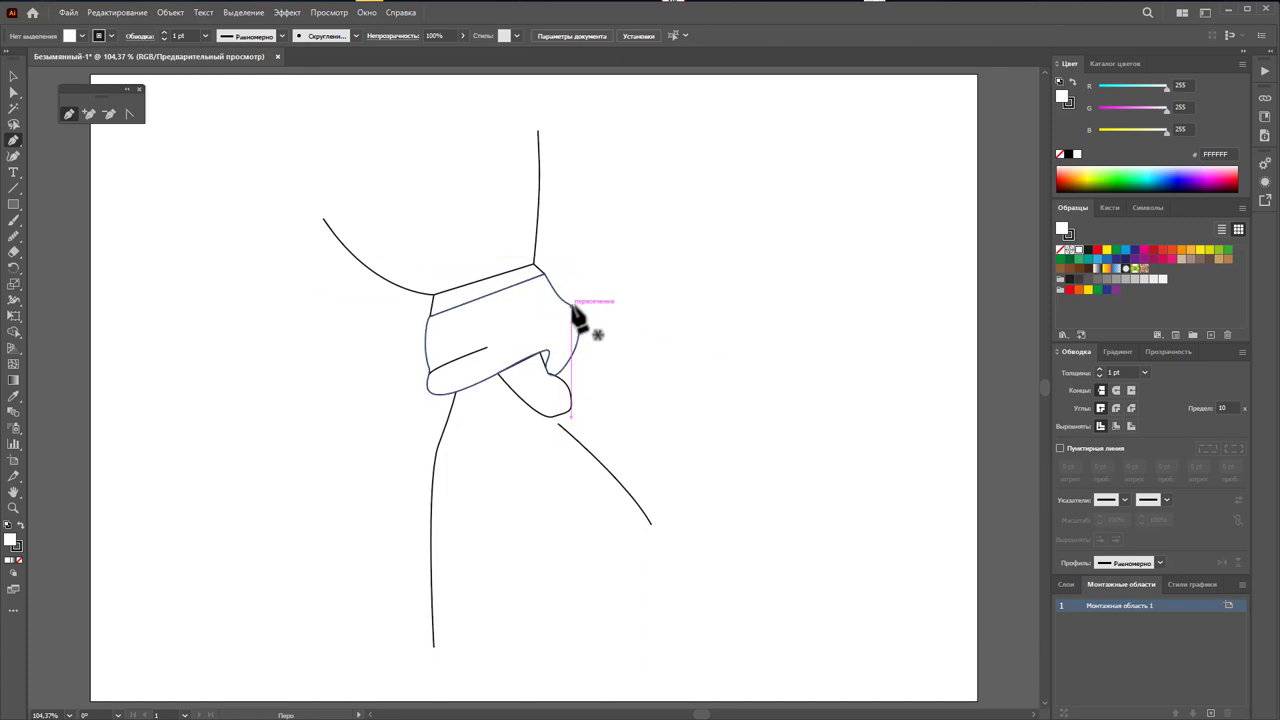
{"action": "mouse_move", "coordinate": [552, 303]}
{"action": "left_mouse_down"}
{"action": "mouse_move", "coordinate": [520, 312]}
{"action": "mouse_move", "coordinate": [645, 355]}
{"action": "left_mouse_up"}
{"action": "key", "text": "Escape"}
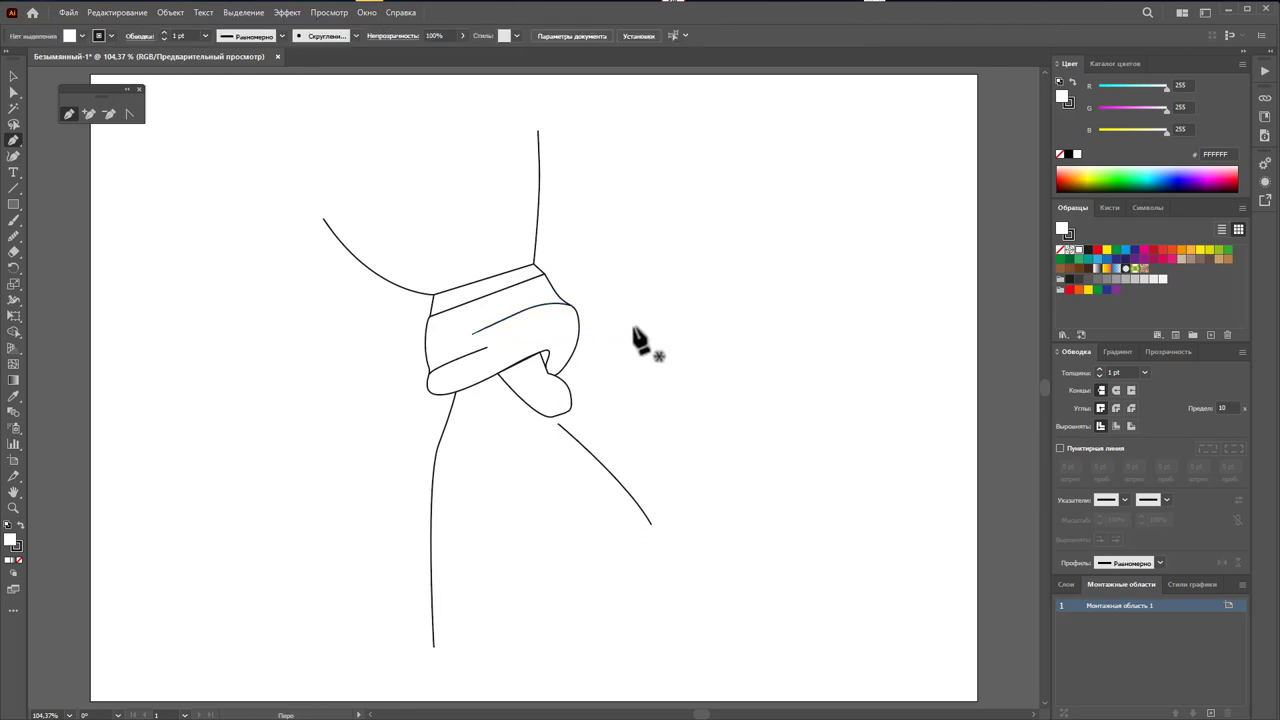
Step: Convert the cuff band's top-edge corners into a smooth, rounded curve
{"action": "left_click", "coordinate": [13, 92]}
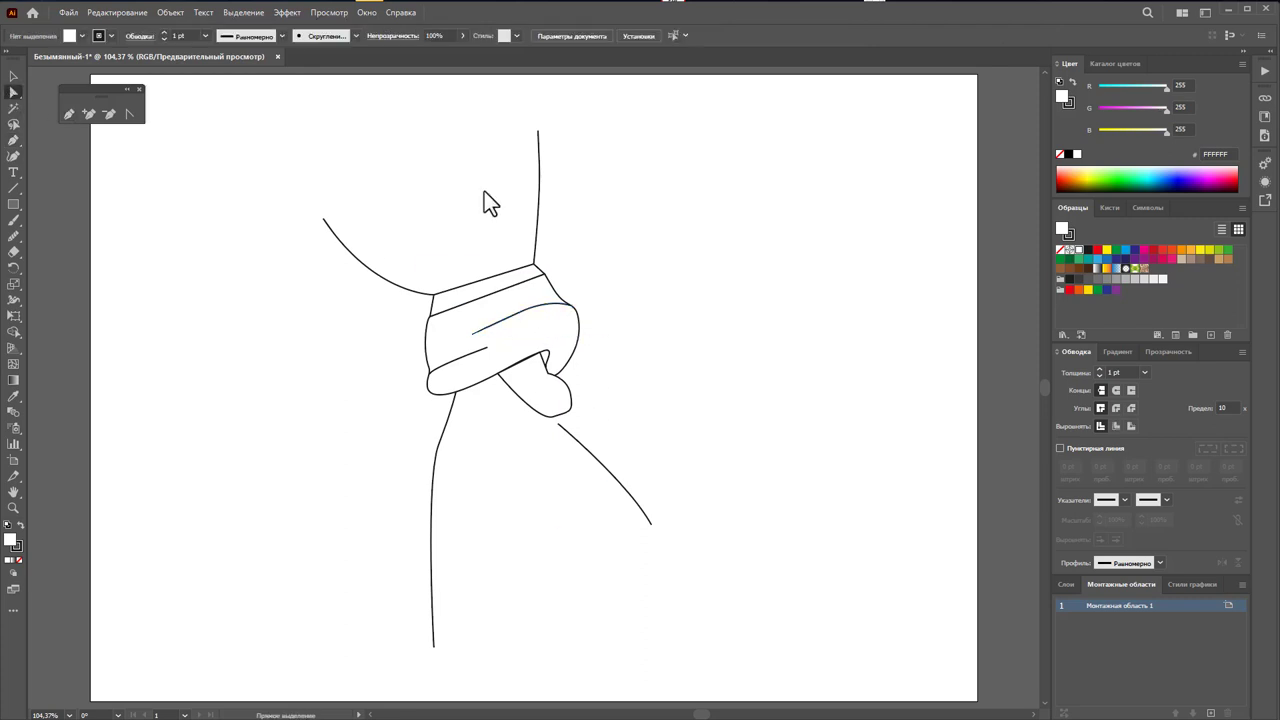
{"action": "left_click", "coordinate": [535, 268]}
{"action": "left_click", "coordinate": [536, 267]}
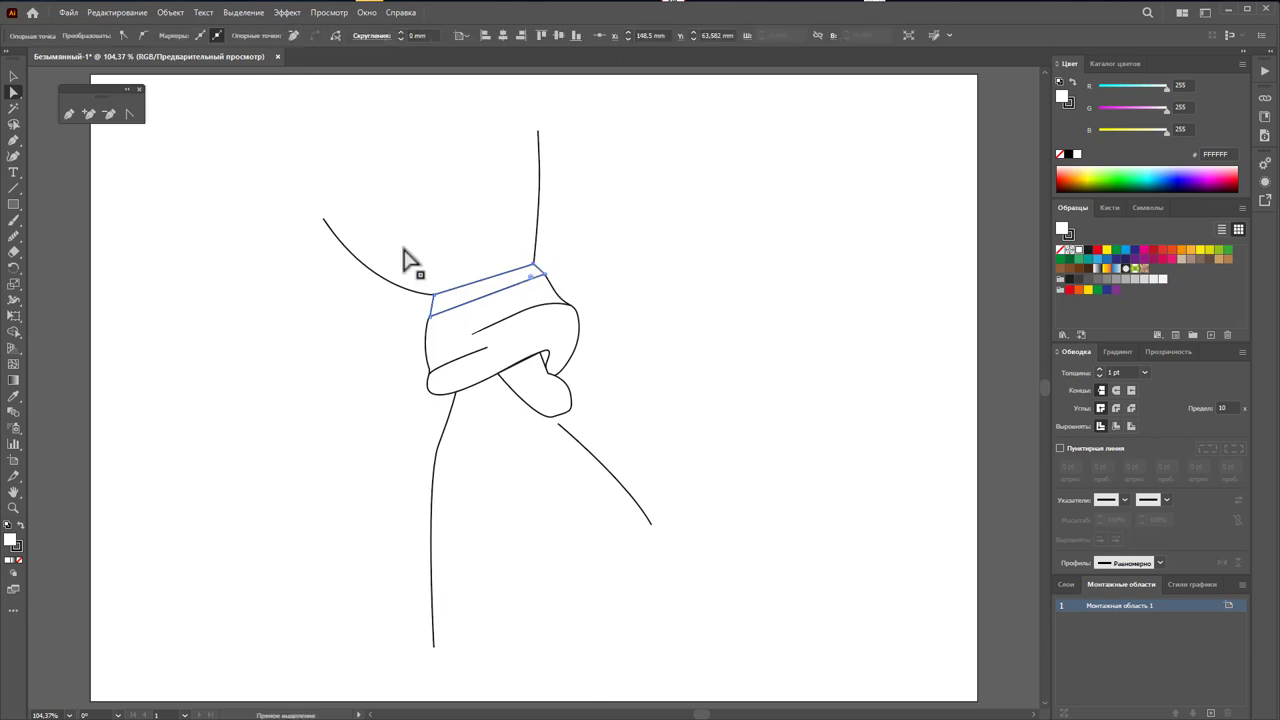
{"action": "left_click", "coordinate": [129, 114]}
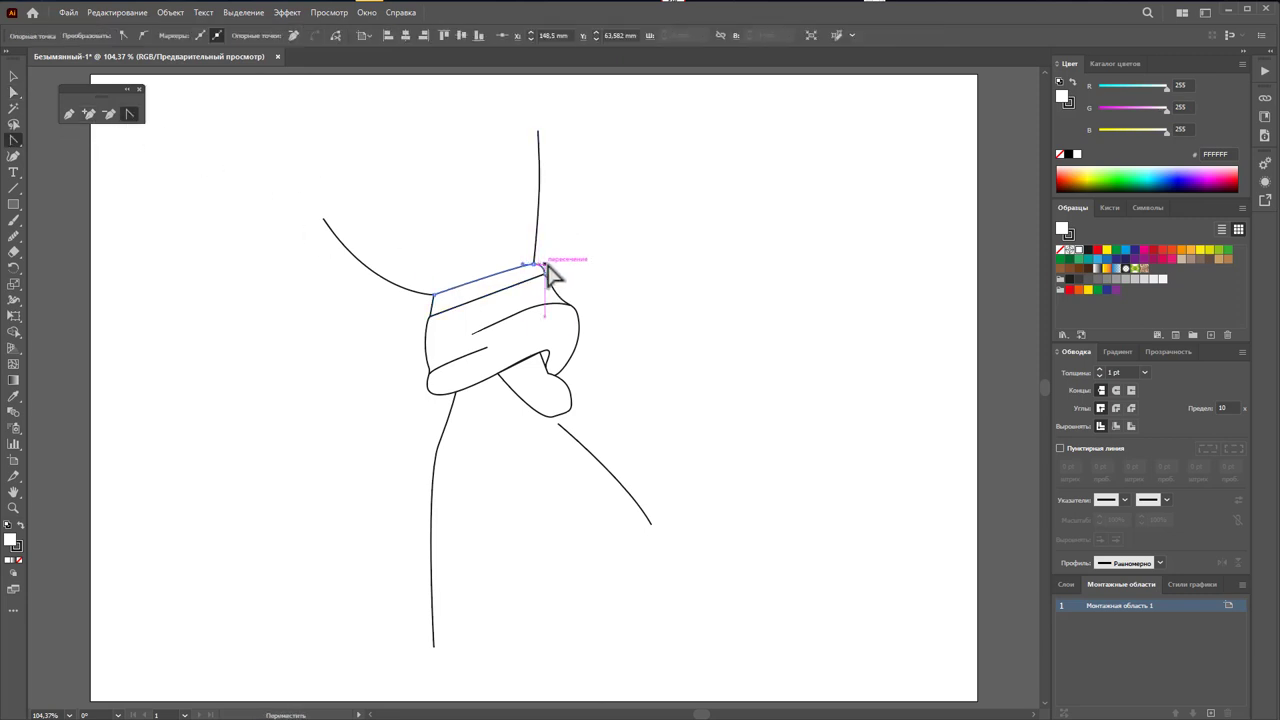
{"action": "left_click", "coordinate": [433, 296]}
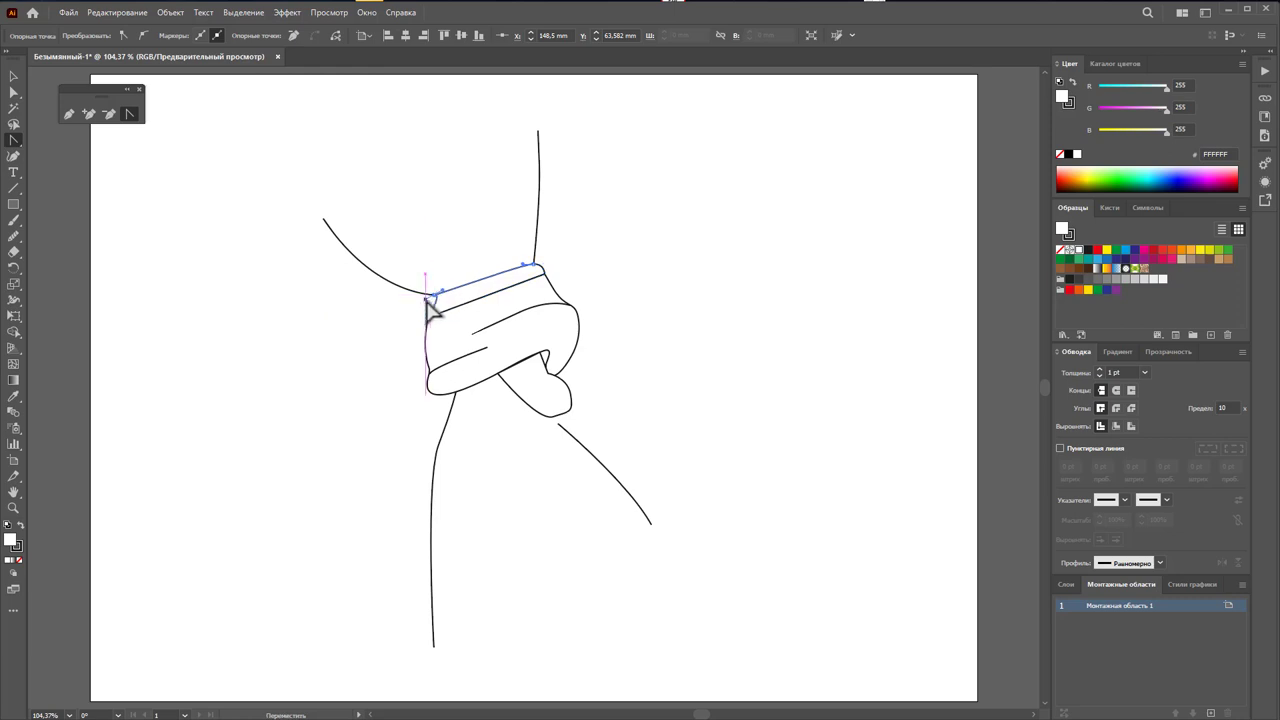
{"action": "left_click_drag", "start_coordinate": [435, 302], "coordinate": [443, 286]}
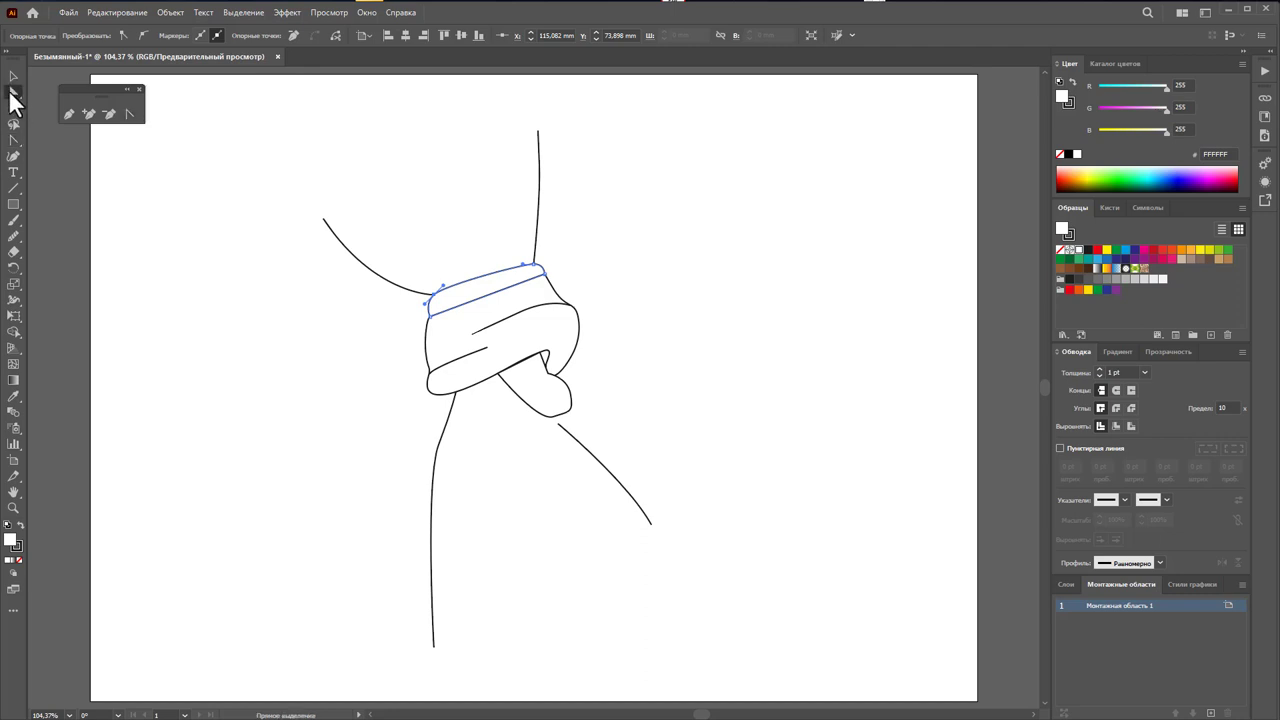
Step: Nudge the fold tab's anchor and move the diagonal line's top end up to meet the fold
{"action": "left_click", "coordinate": [549, 375]}
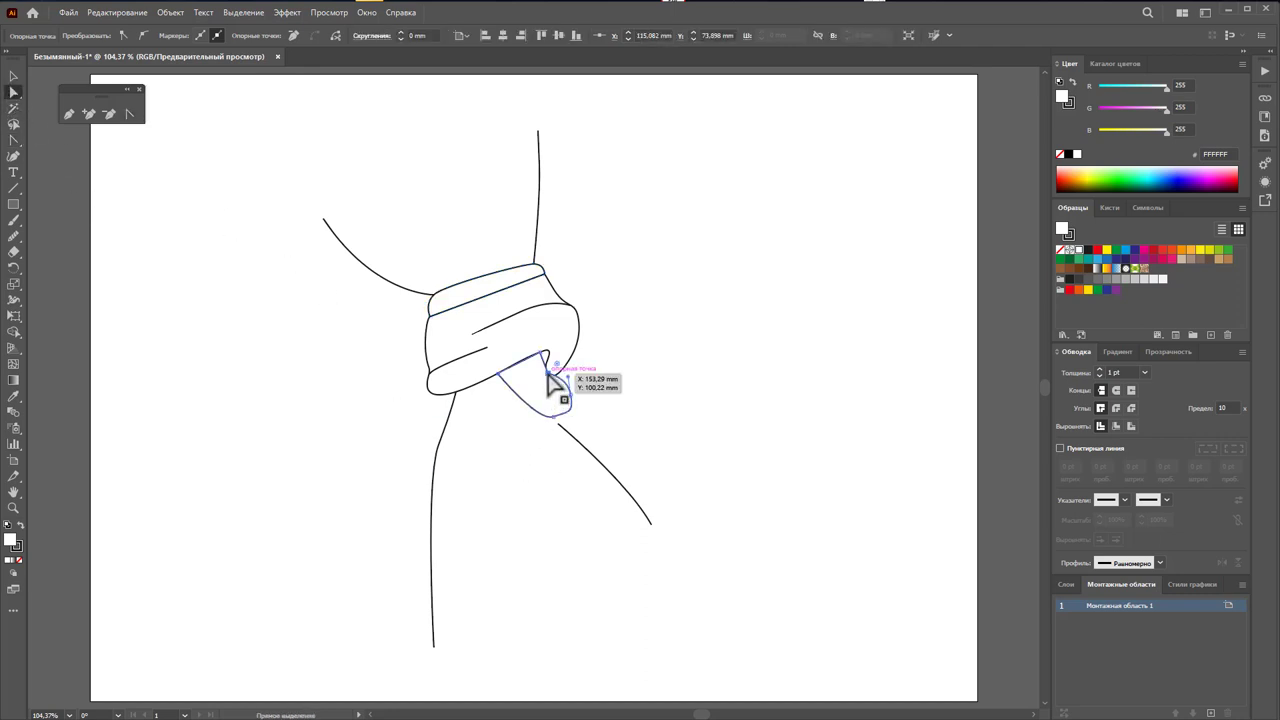
{"action": "left_click_drag", "start_coordinate": [549, 375], "coordinate": [560, 378]}
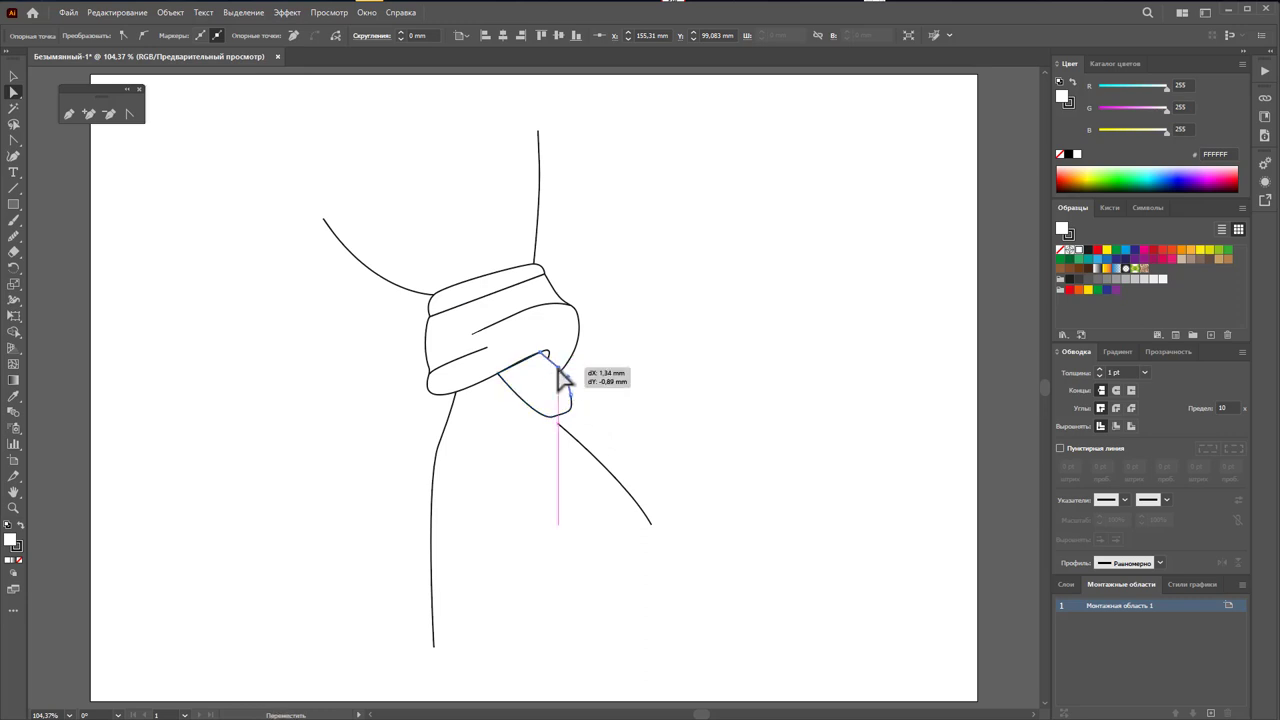
{"action": "left_click", "coordinate": [691, 424]}
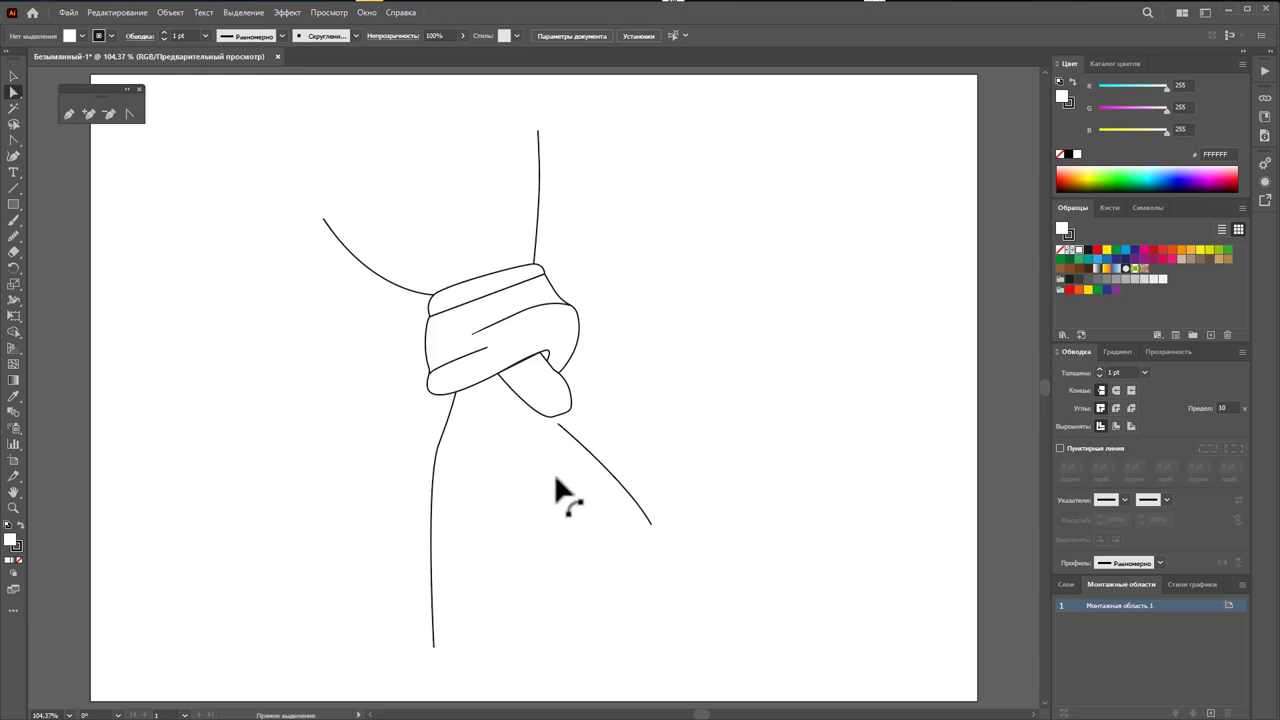
{"action": "left_click", "coordinate": [561, 424]}
{"action": "left_click_drag", "start_coordinate": [562, 423], "coordinate": [546, 421]}
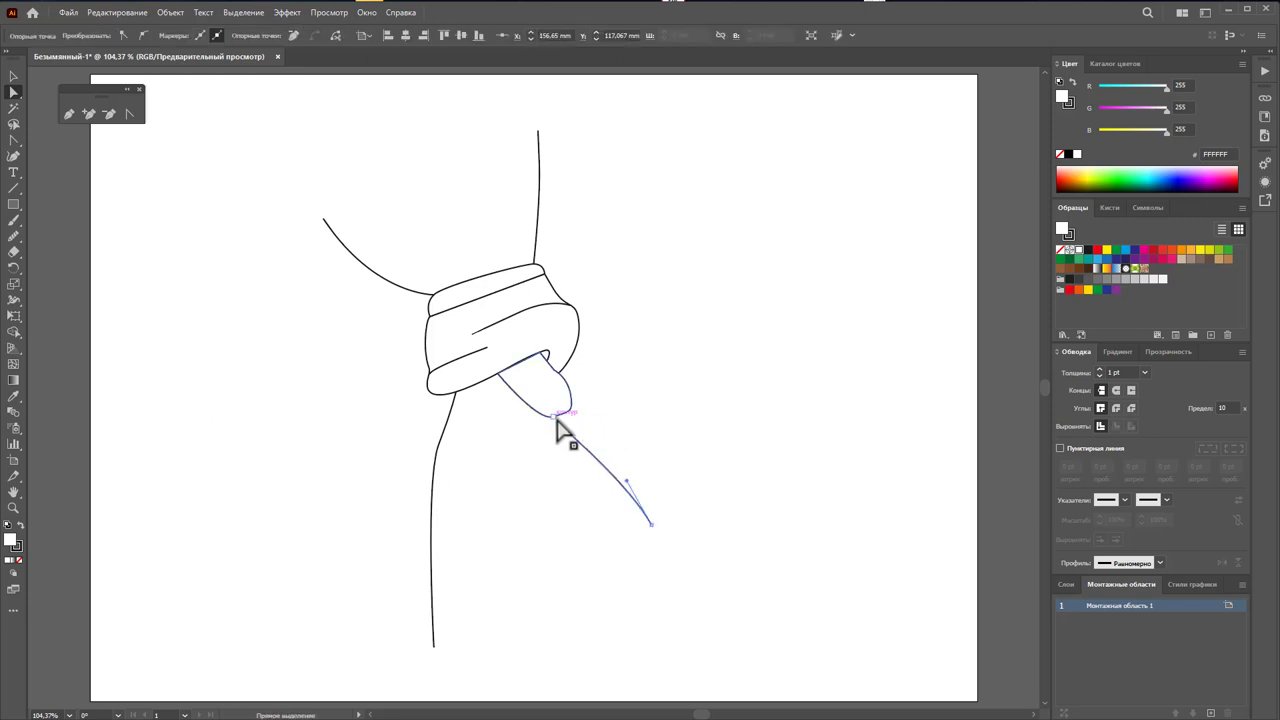
{"action": "left_click", "coordinate": [654, 449]}
Step: Give the short inner cuff crease a tapered width profile, then marquee-select all sleeve paths
{"action": "left_click", "coordinate": [479, 370]}
{"action": "left_click", "coordinate": [462, 358]}
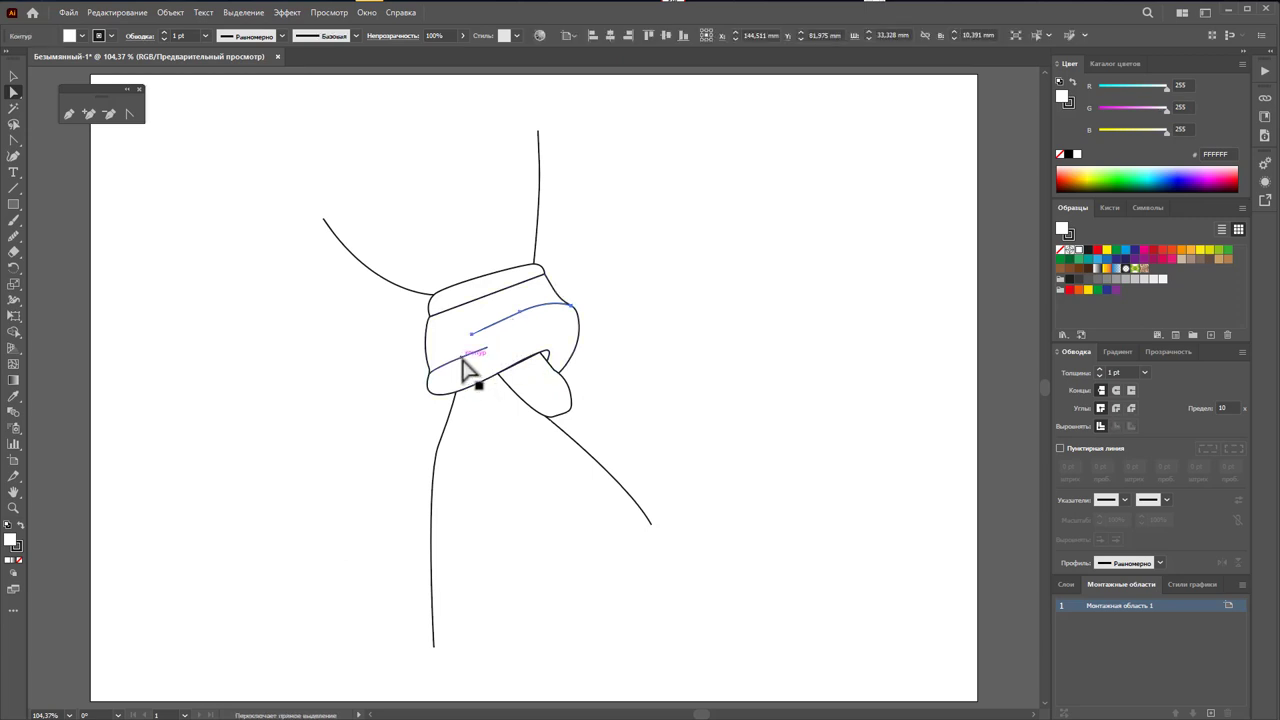
{"action": "left_click", "coordinate": [1158, 563]}
{"action": "left_click", "coordinate": [1128, 676]}
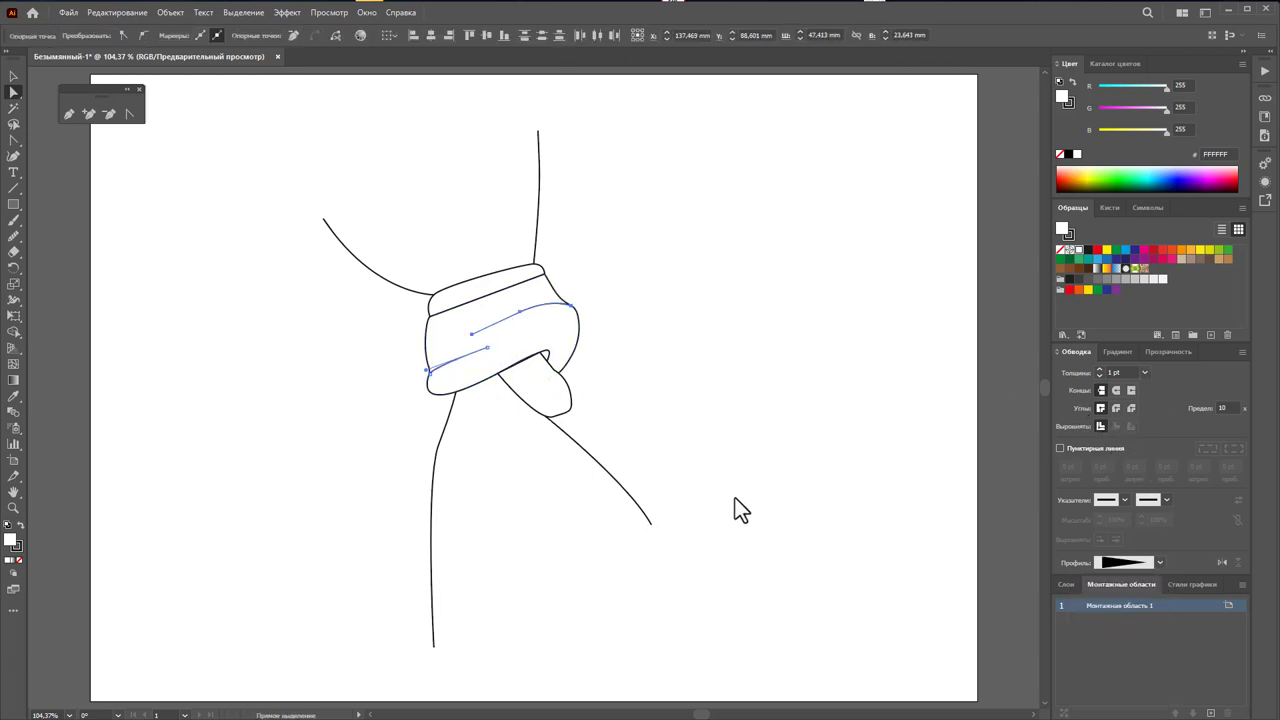
{"action": "left_click", "coordinate": [726, 488]}
{"action": "left_click_drag", "start_coordinate": [716, 604], "coordinate": [302, 190]}
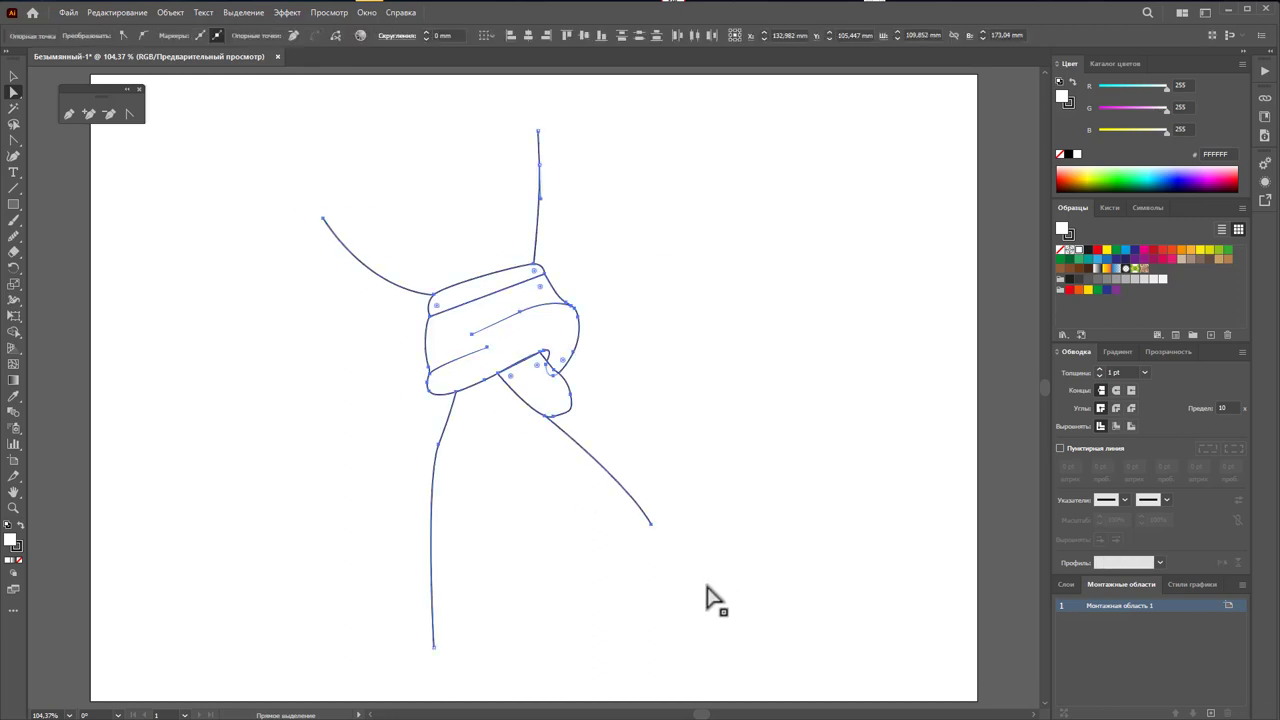
Step: Set every sleeve line to a 2 pt stroke weight, undoing an accidental resize first
{"action": "left_click", "coordinate": [688, 200]}
{"action": "left_click_drag", "start_coordinate": [706, 172], "coordinate": [478, 488]}
{"action": "left_click", "coordinate": [14, 78]}
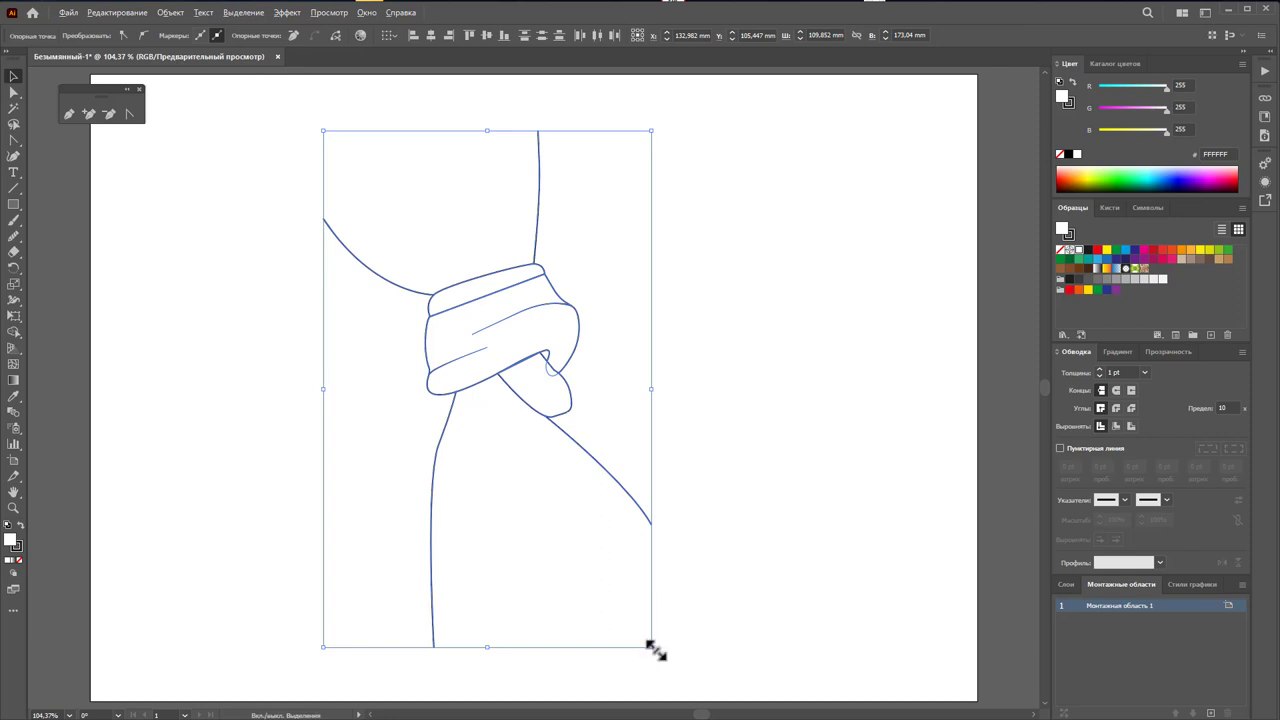
{"action": "left_click_drag", "start_coordinate": [651, 646], "coordinate": [600, 590]}
{"action": "key", "text": "a"}
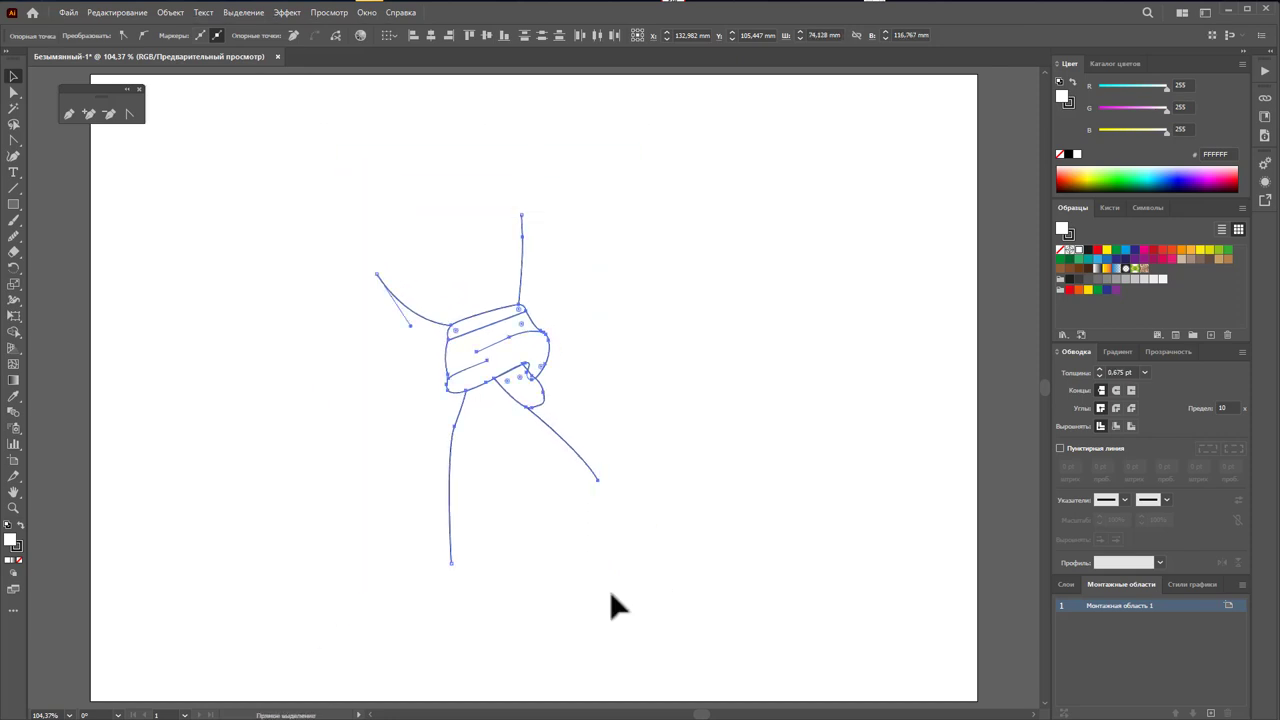
{"action": "key", "text": "ctrl+z"}
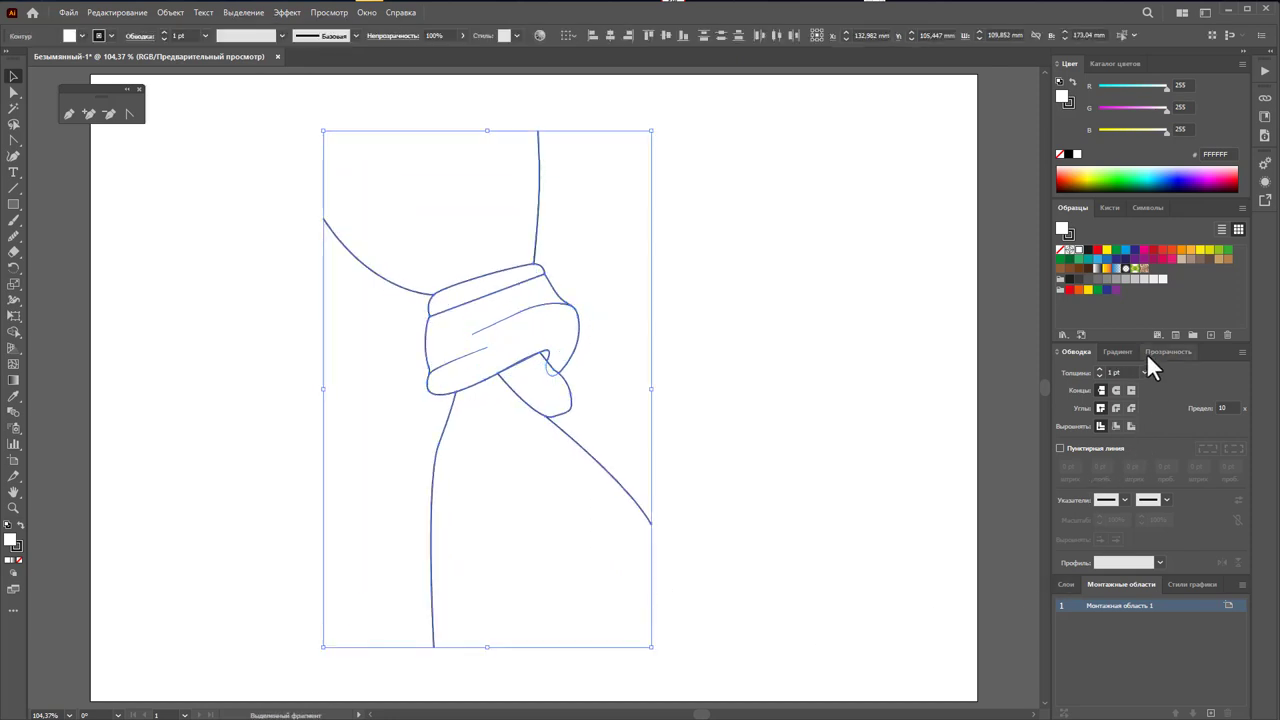
{"action": "left_click", "coordinate": [1148, 370]}
{"action": "left_click", "coordinate": [1154, 444]}
{"action": "left_click", "coordinate": [806, 427]}
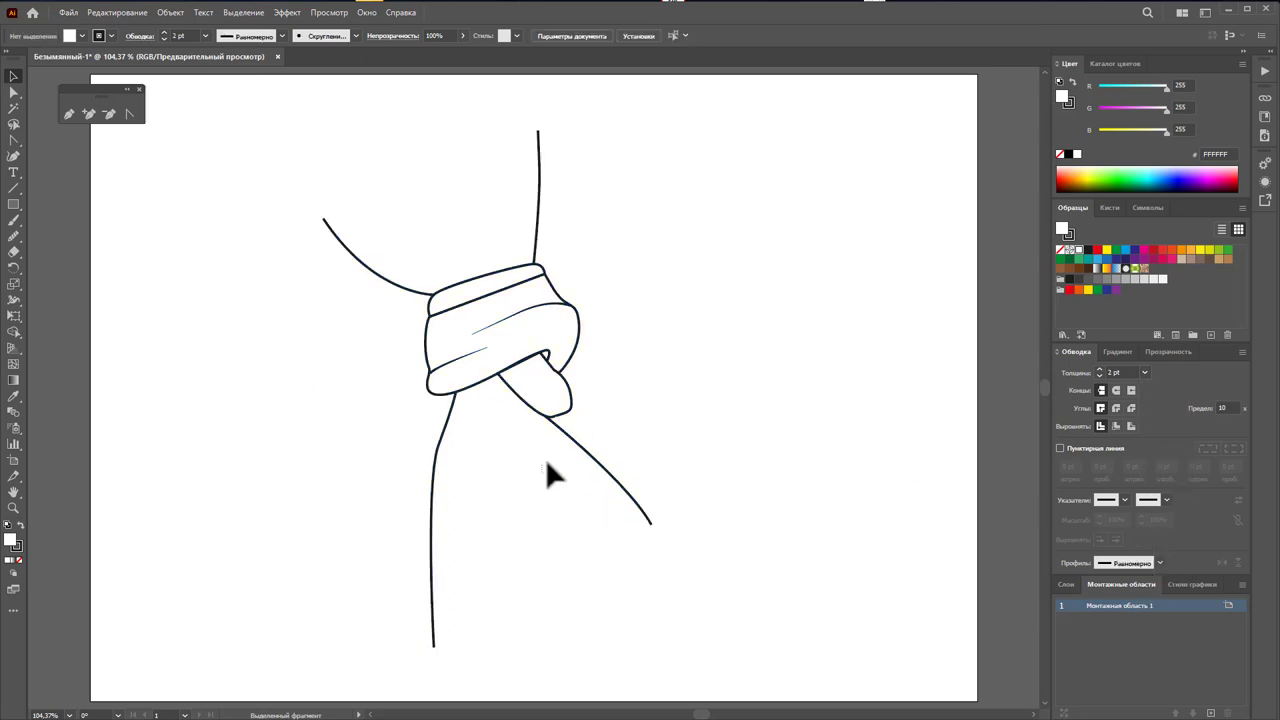
Step: Apply a tapered width profile to the cuff outline and the upper and lower sleeve lines
{"action": "left_click", "coordinate": [586, 360]}
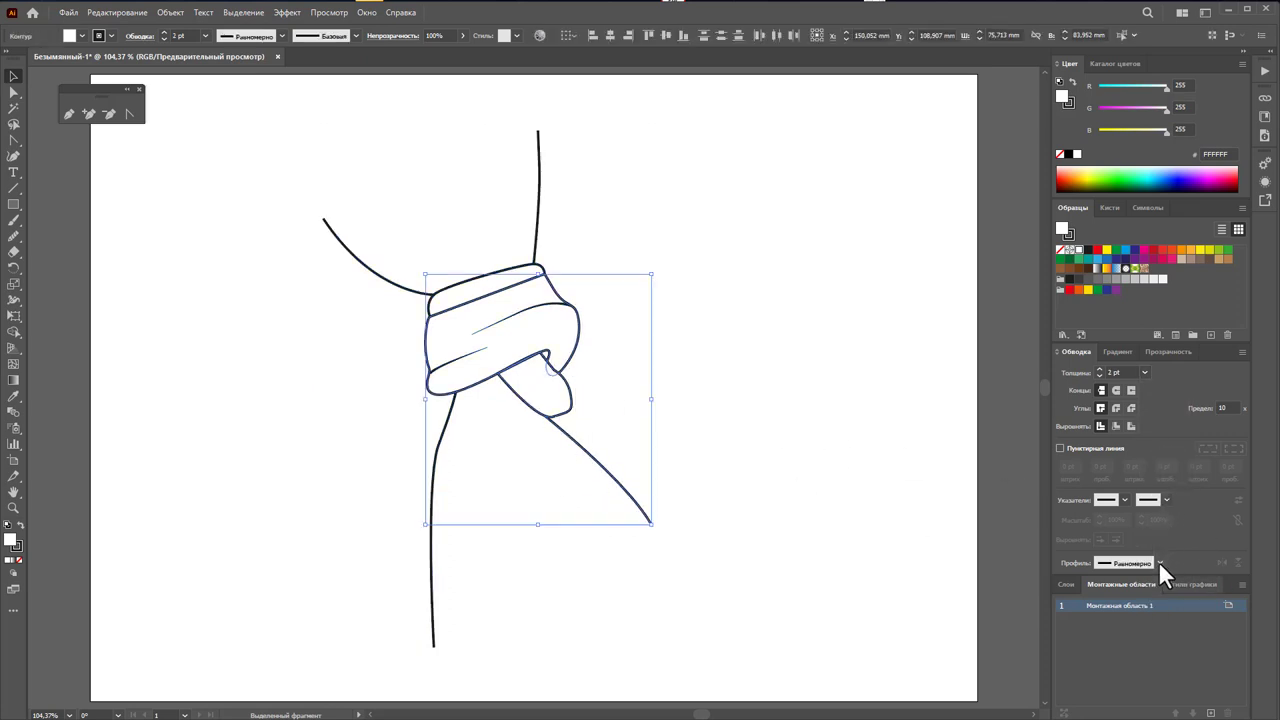
{"action": "left_click", "coordinate": [1160, 564]}
{"action": "left_click", "coordinate": [1150, 622]}
{"action": "left_click", "coordinate": [778, 508]}
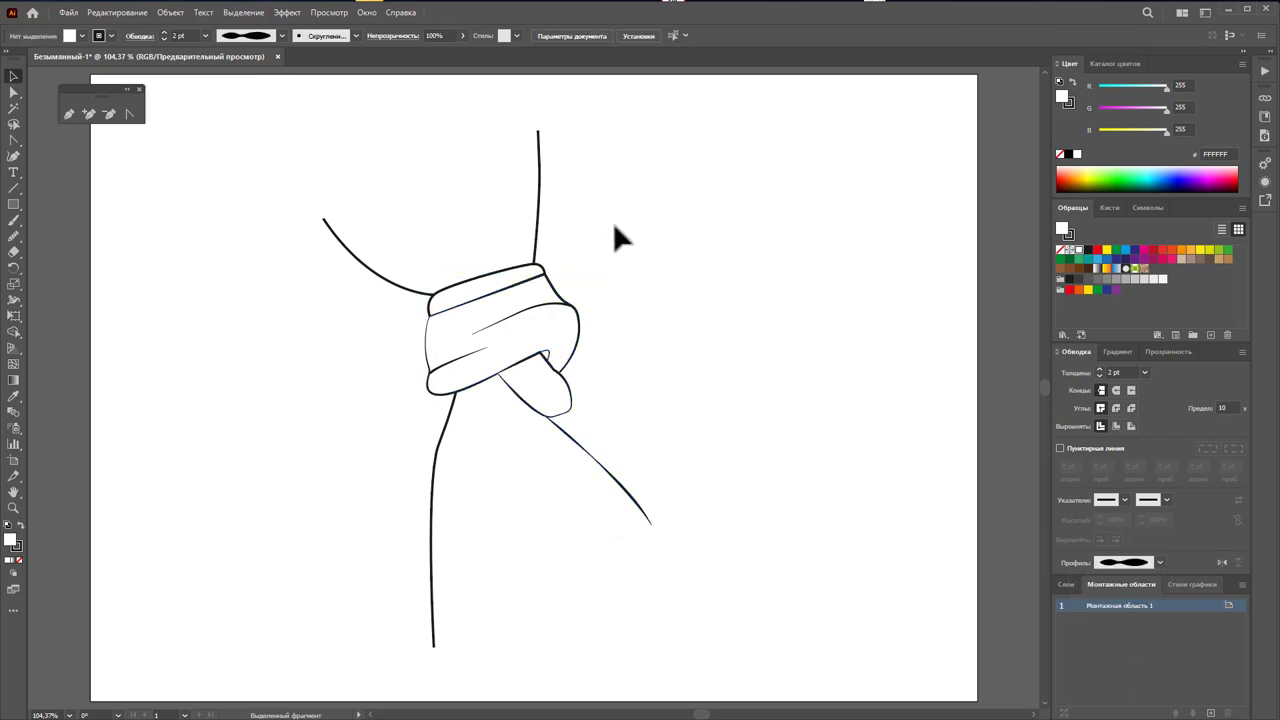
{"action": "left_click_drag", "start_coordinate": [607, 177], "coordinate": [316, 244]}
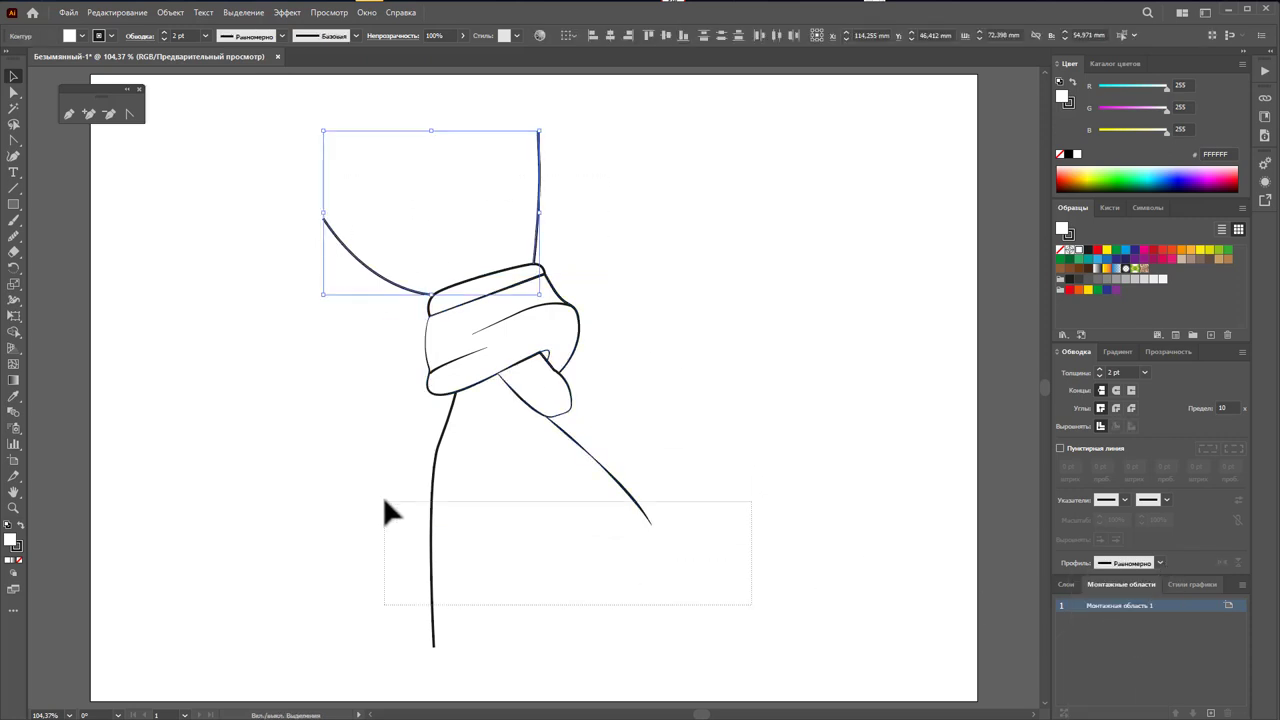
{"action": "left_click_drag", "start_coordinate": [385, 503], "coordinate": [384, 502]}
{"action": "left_click", "coordinate": [1160, 562]}
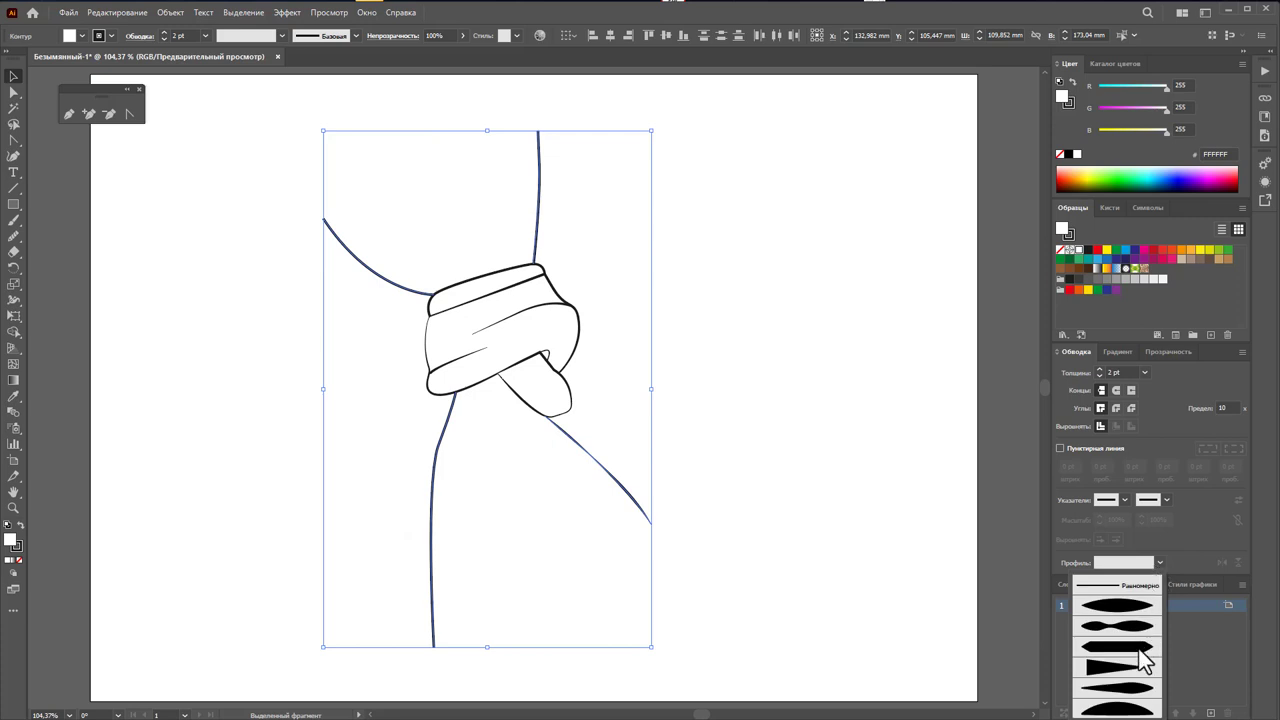
{"action": "left_click", "coordinate": [1134, 688]}
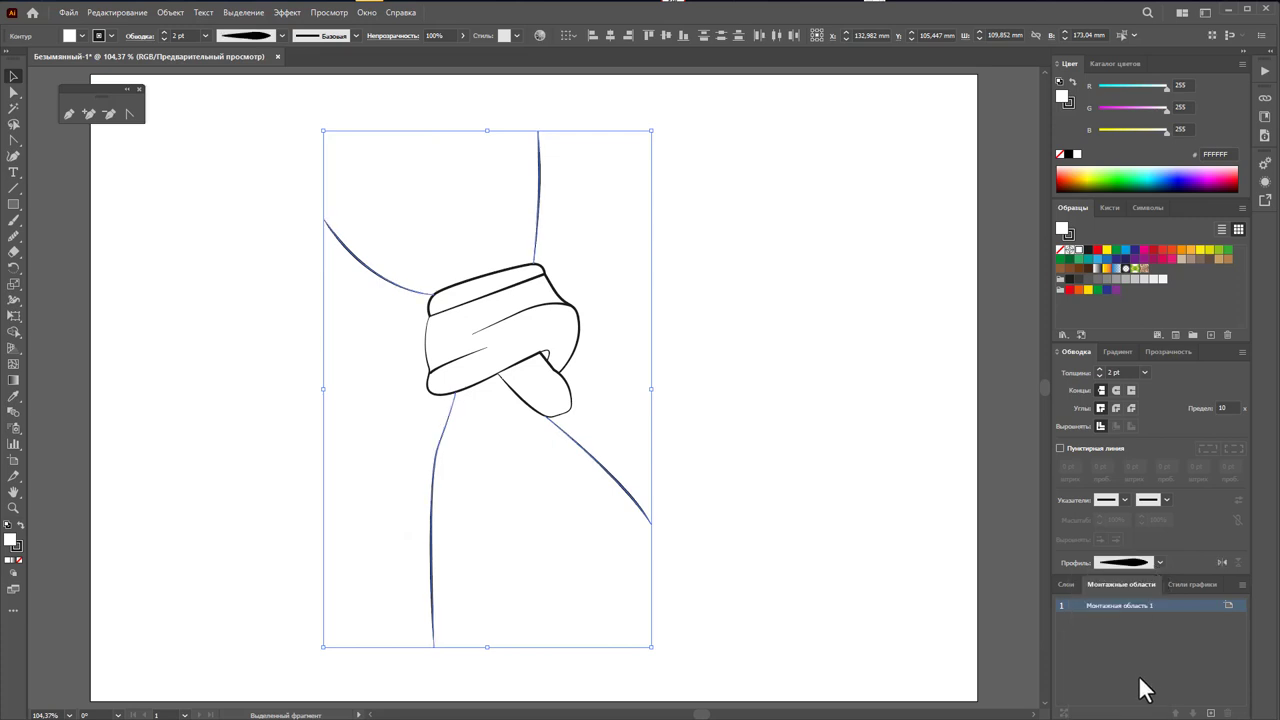
{"action": "left_click", "coordinate": [812, 586]}
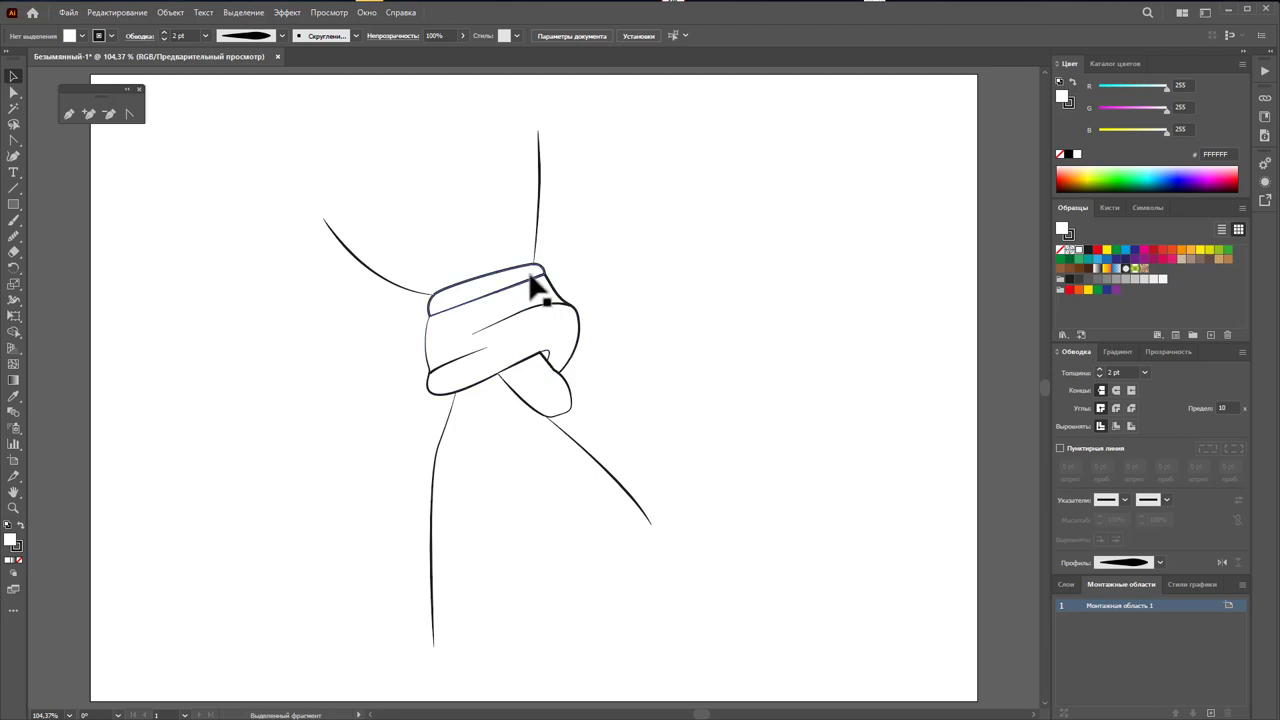
Step: Draw two curved 1 pt fold lines below the cuff, one ending in a loop
{"action": "left_click", "coordinate": [68, 114]}
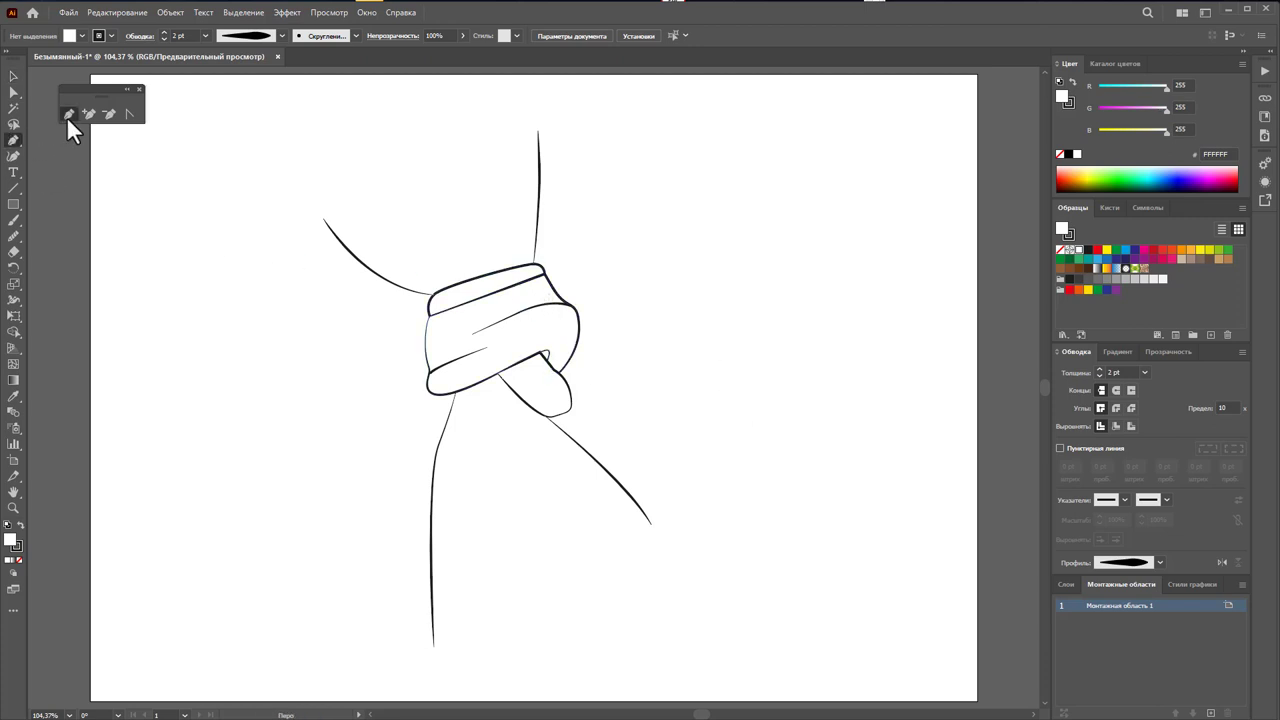
{"action": "left_click", "coordinate": [471, 598]}
{"action": "left_click_drag", "start_coordinate": [486, 380], "coordinate": [489, 425]}
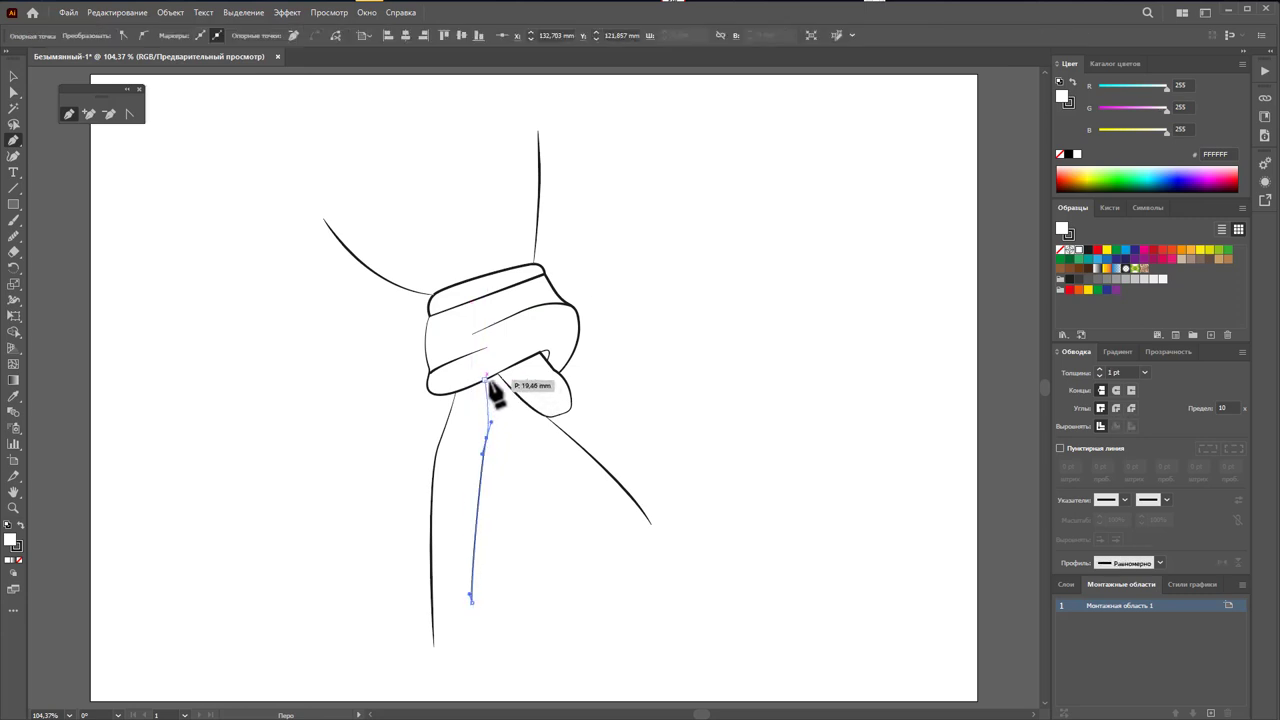
{"action": "left_click_drag", "start_coordinate": [521, 533], "coordinate": [521, 588]}
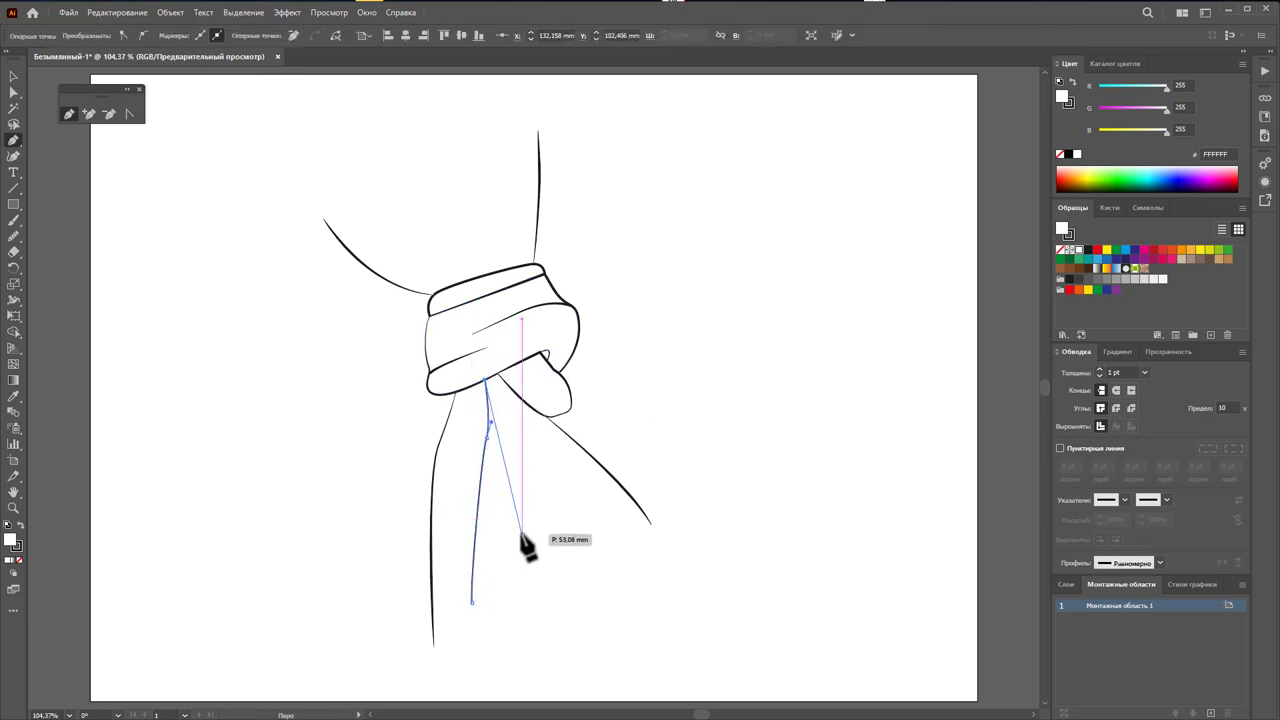
{"action": "key", "text": "Escape"}
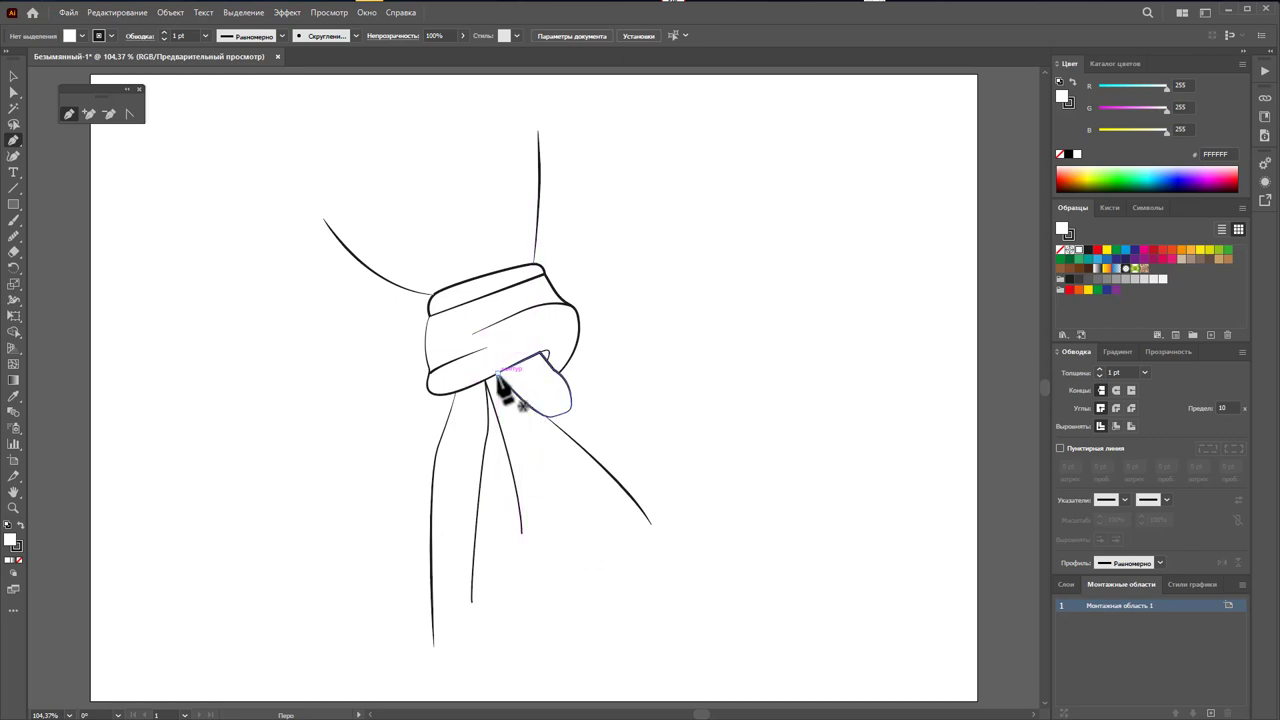
{"action": "left_click", "coordinate": [497, 377]}
{"action": "mouse_move", "coordinate": [528, 422]}
{"action": "left_mouse_down"}
{"action": "mouse_move", "coordinate": [537, 472]}
{"action": "mouse_move", "coordinate": [580, 537]}
{"action": "left_mouse_up"}
{"action": "left_click", "coordinate": [591, 541]}
{"action": "key", "text": "Escape"}
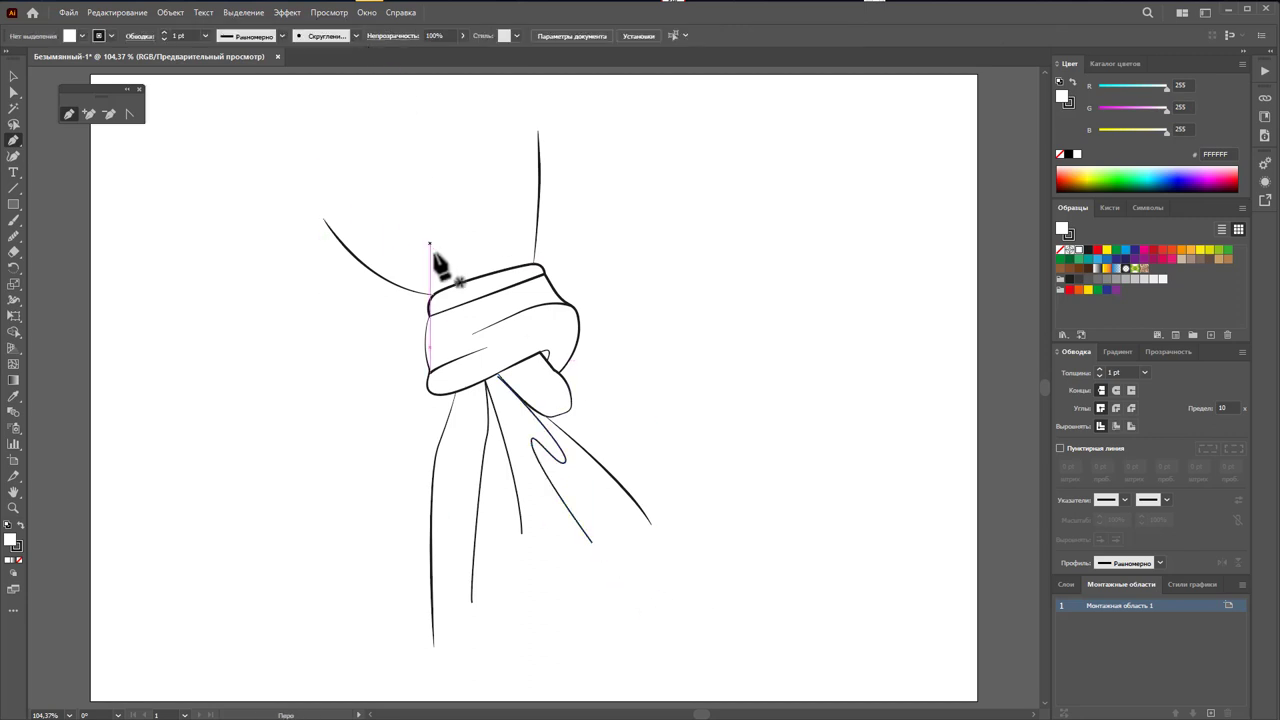
Step: Draw several curved fold lines in the gathers above the cuff, plus a short fold at the left edge
{"action": "mouse_move", "coordinate": [428, 251]}
{"action": "left_mouse_down"}
{"action": "mouse_move", "coordinate": [420, 229]}
{"action": "mouse_move", "coordinate": [444, 288]}
{"action": "mouse_move", "coordinate": [395, 175]}
{"action": "left_mouse_up"}
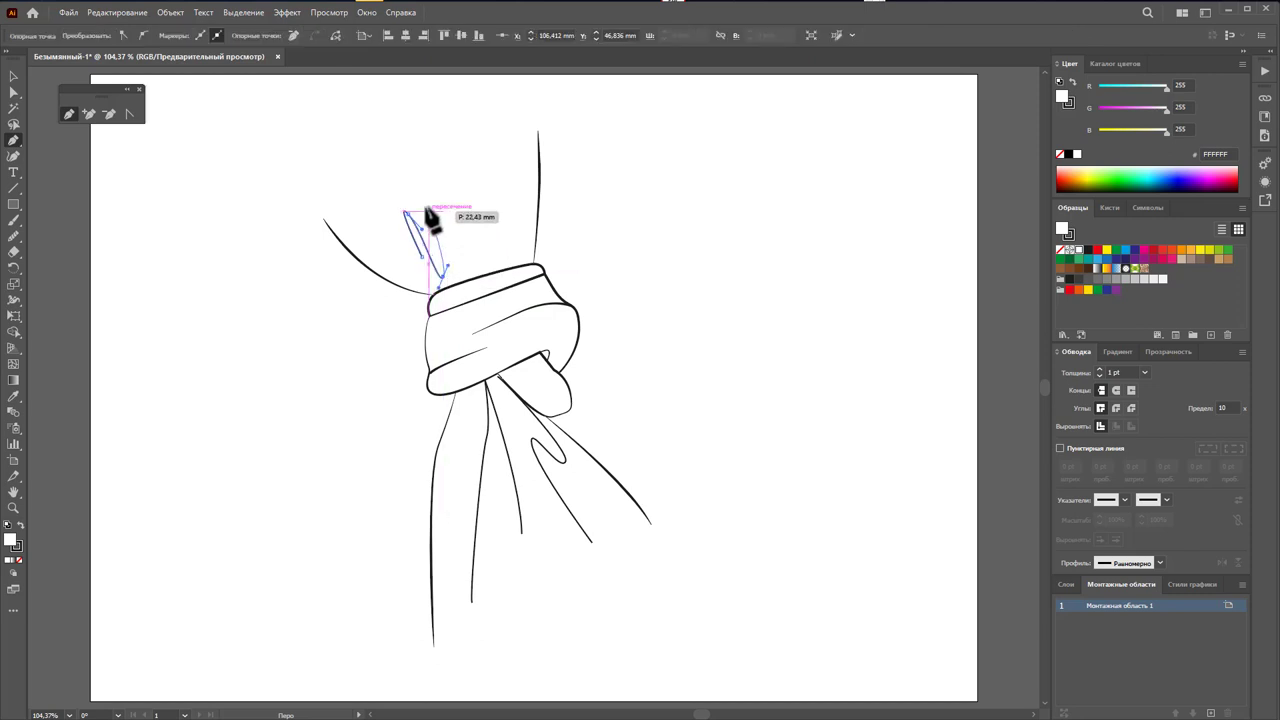
{"action": "left_click", "coordinate": [415, 150], "text": "ctrl"}
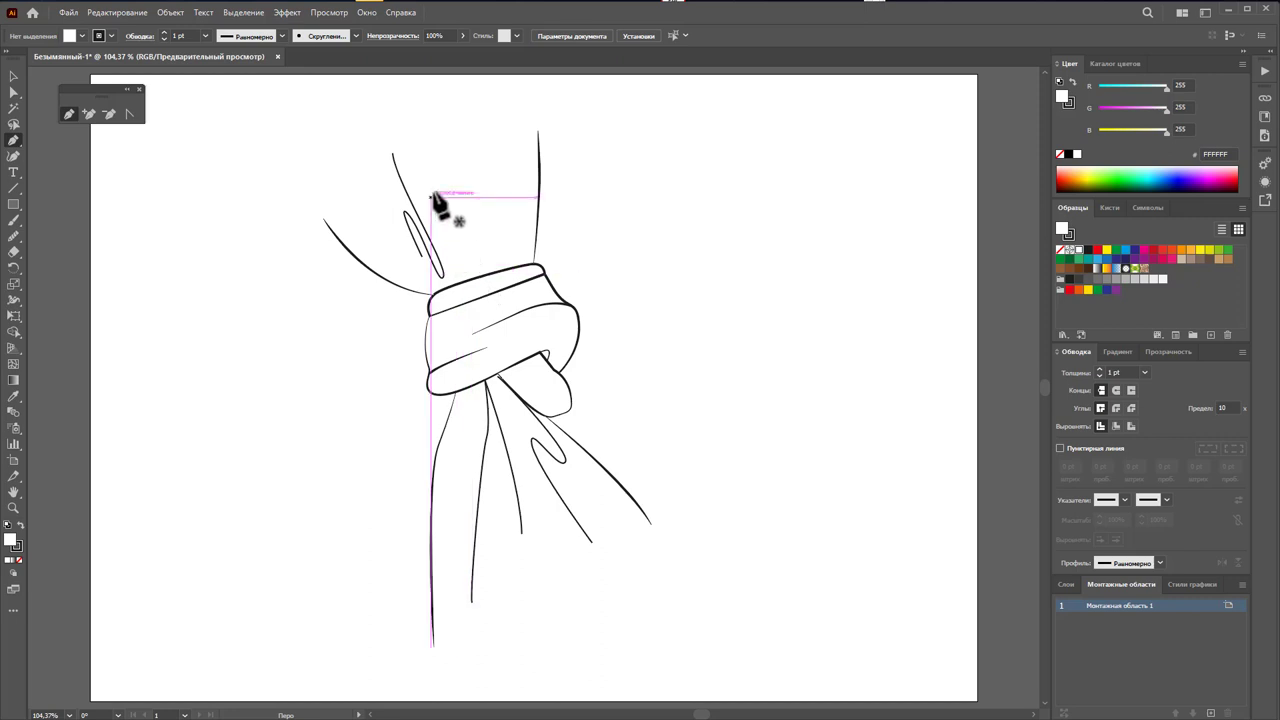
{"action": "left_click", "coordinate": [438, 186]}
{"action": "left_click_drag", "start_coordinate": [475, 269], "coordinate": [448, 140]}
{"action": "left_click", "coordinate": [487, 185], "text": "ctrl"}
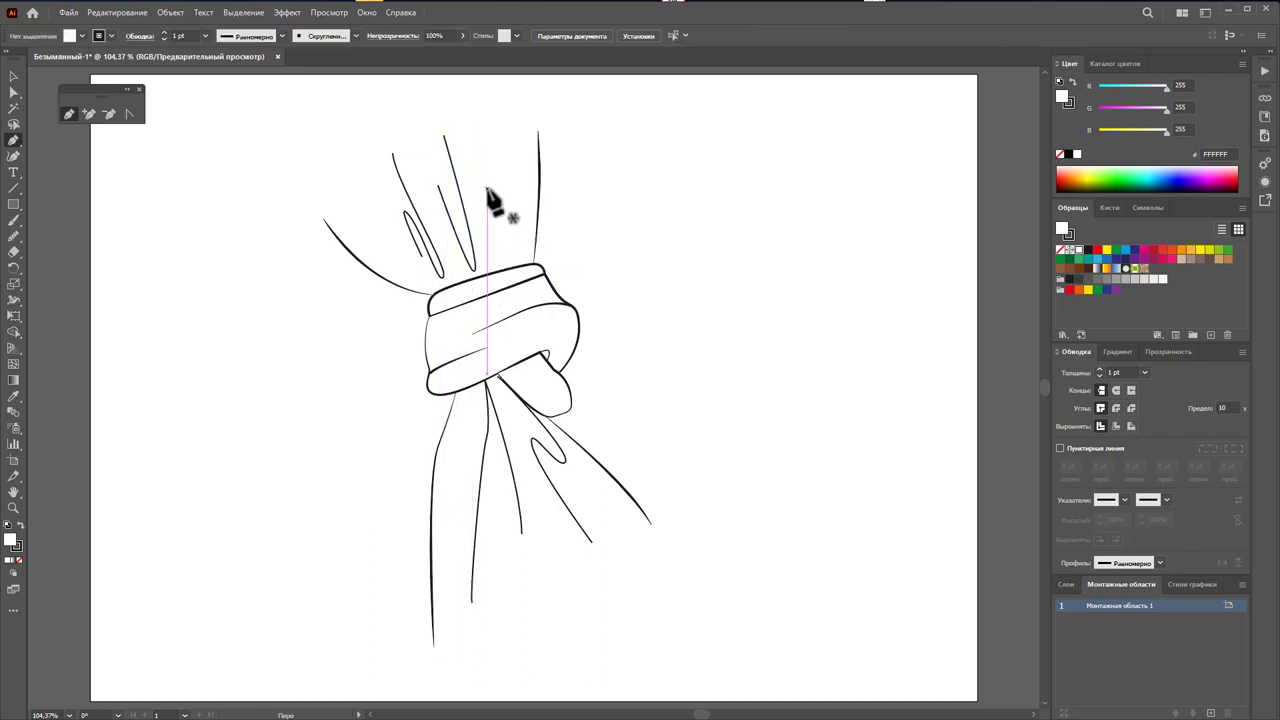
{"action": "left_click", "coordinate": [472, 150]}
{"action": "left_click_drag", "start_coordinate": [481, 262], "coordinate": [500, 271]}
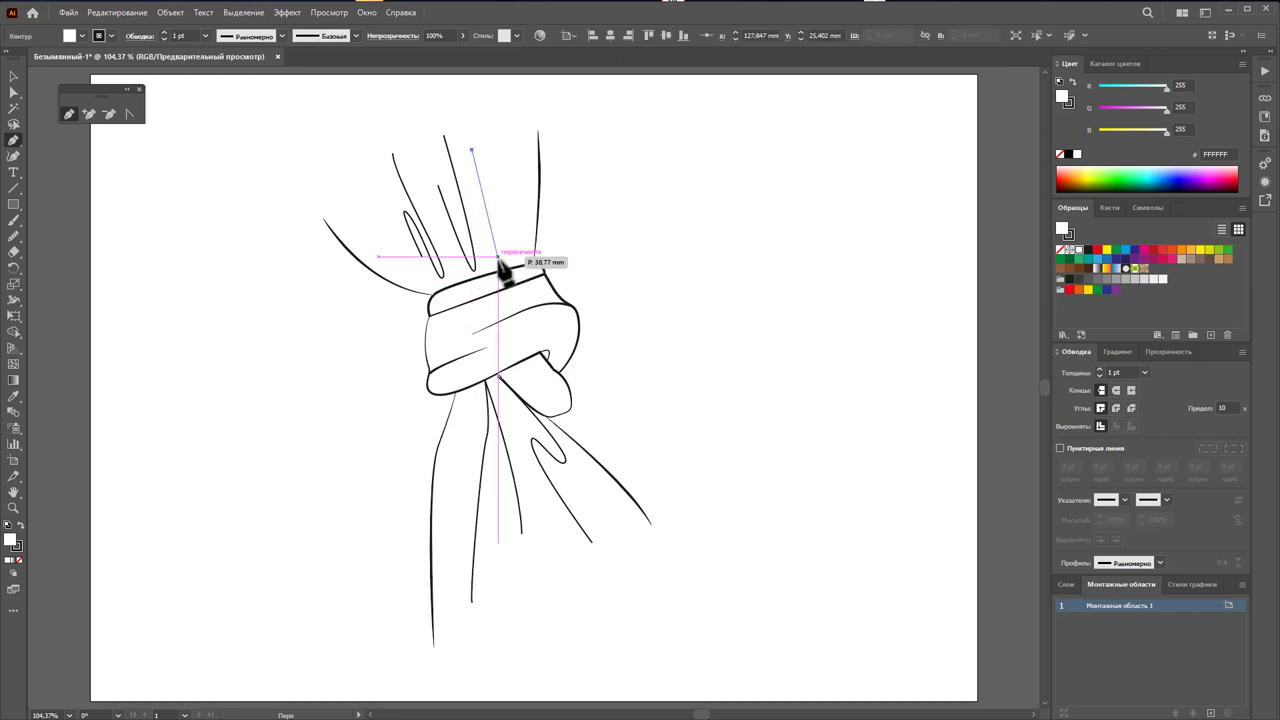
{"action": "left_click", "coordinate": [497, 262]}
{"action": "left_click", "coordinate": [505, 208]}
{"action": "mouse_move", "coordinate": [506, 212]}
{"action": "left_mouse_down"}
{"action": "mouse_move", "coordinate": [519, 254]}
{"action": "mouse_move", "coordinate": [520, 224]}
{"action": "left_mouse_up"}
{"action": "left_click", "coordinate": [512, 210], "text": "ctrl"}
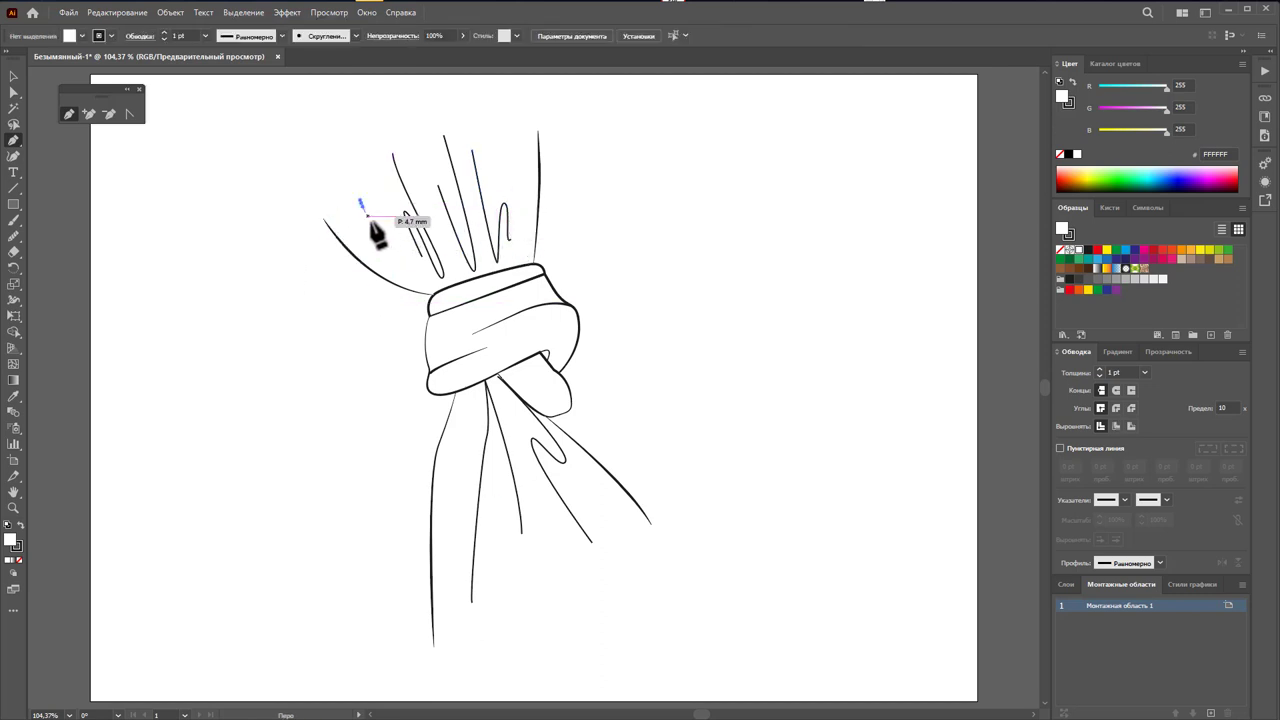
{"action": "left_click_drag", "start_coordinate": [399, 248], "coordinate": [437, 294]}
Step: Draw a curved zigzag fold line across the cuff band
{"action": "left_click", "coordinate": [503, 298], "text": "ctrl"}
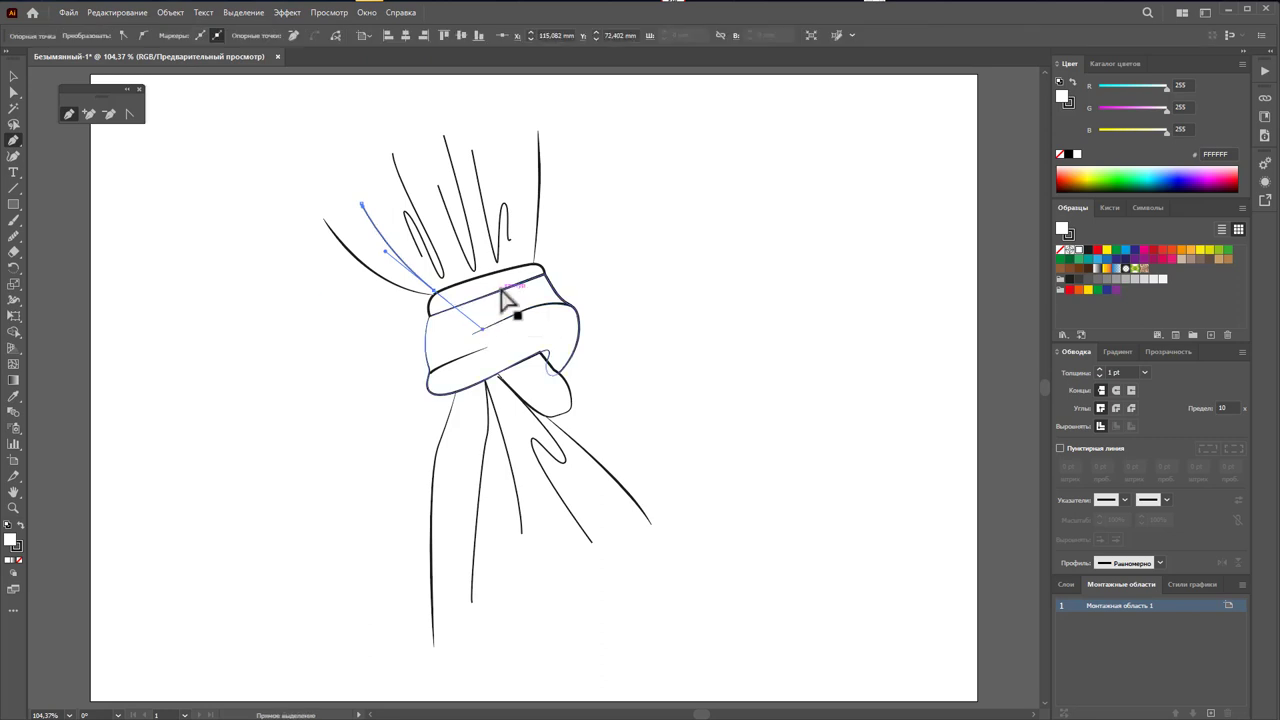
{"action": "left_click", "coordinate": [496, 308]}
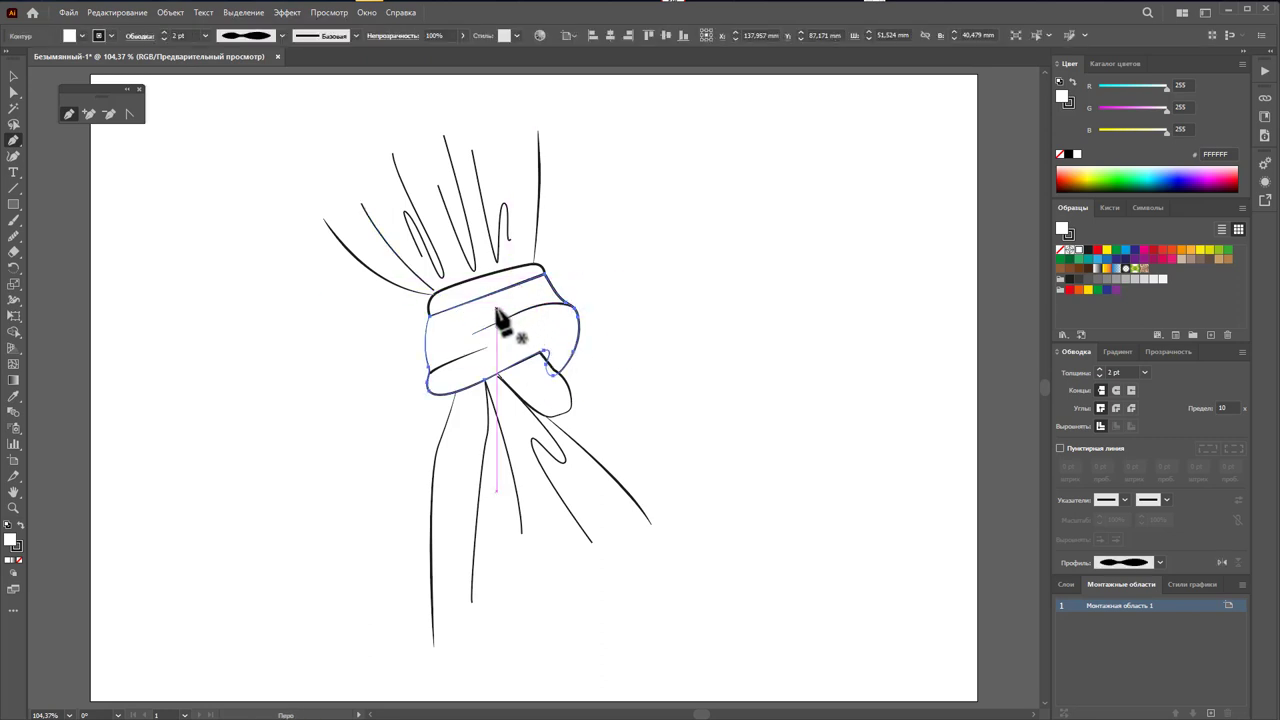
{"action": "left_click_drag", "start_coordinate": [456, 341], "coordinate": [508, 343]}
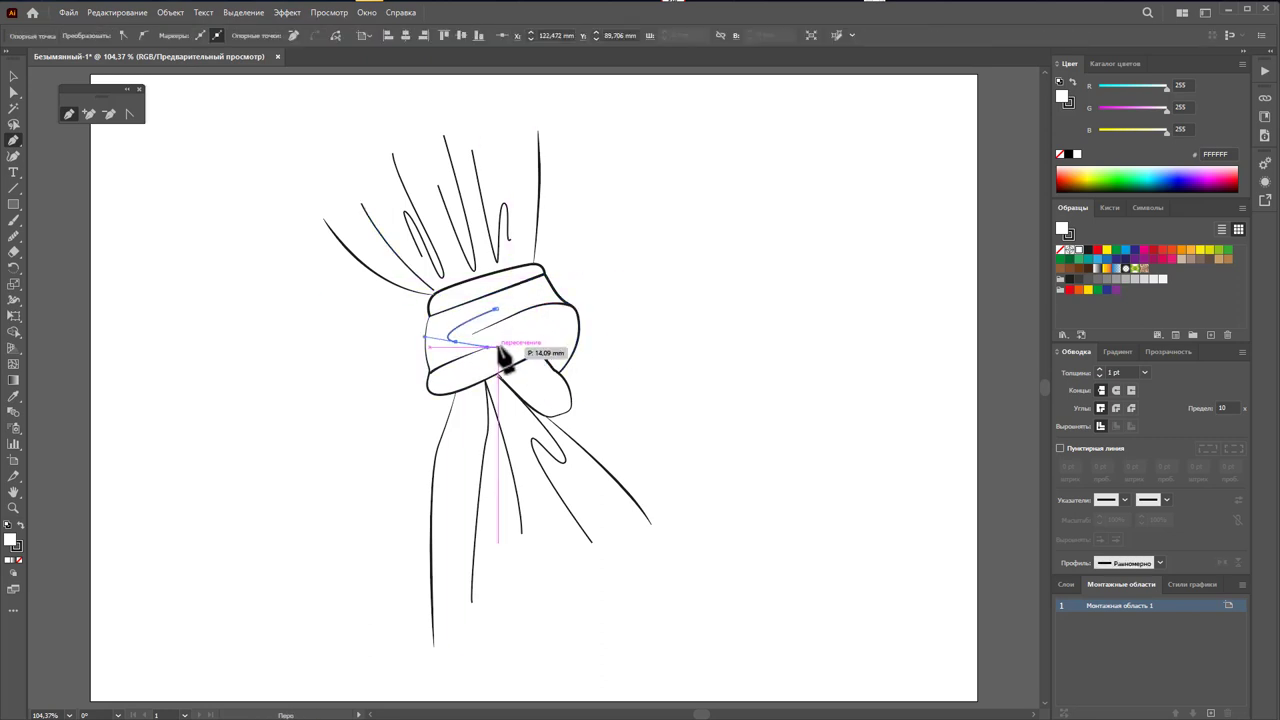
{"action": "left_click", "coordinate": [510, 368], "text": "ctrl"}
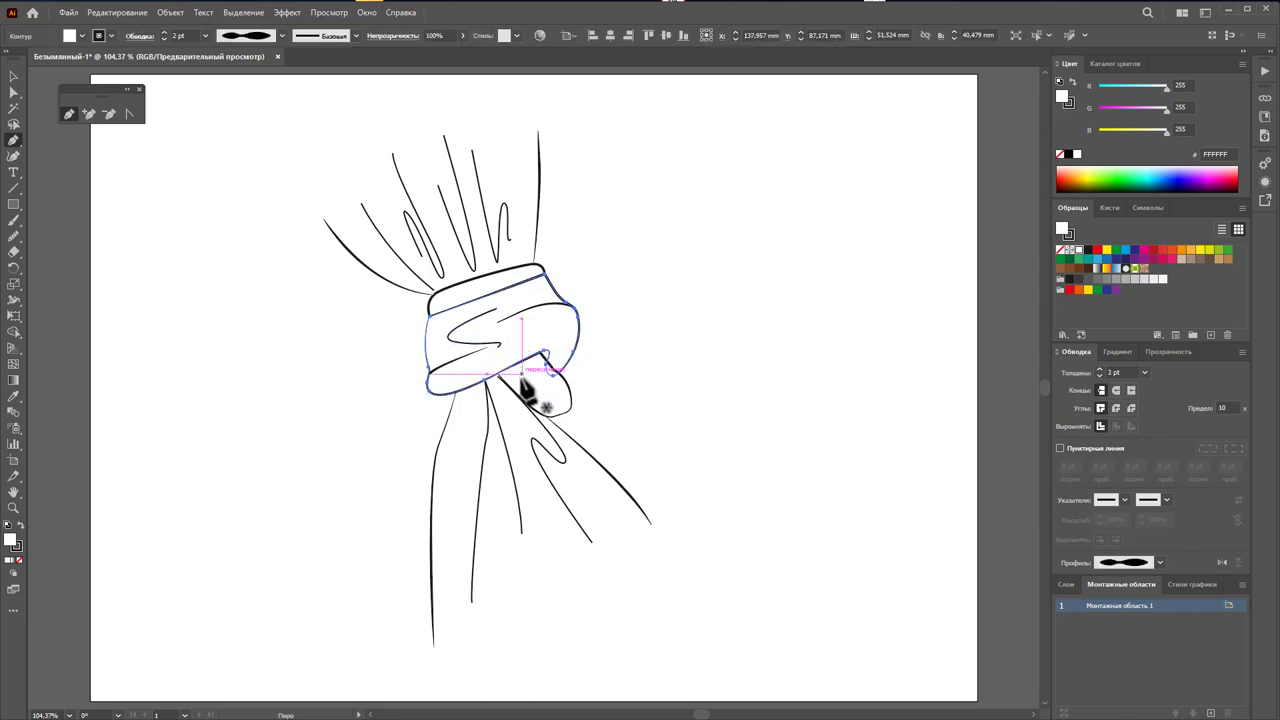
Step: Drag the cuff fold's anchor to refine its curve, then select the folds below the cuff
{"action": "left_click", "coordinate": [14, 92]}
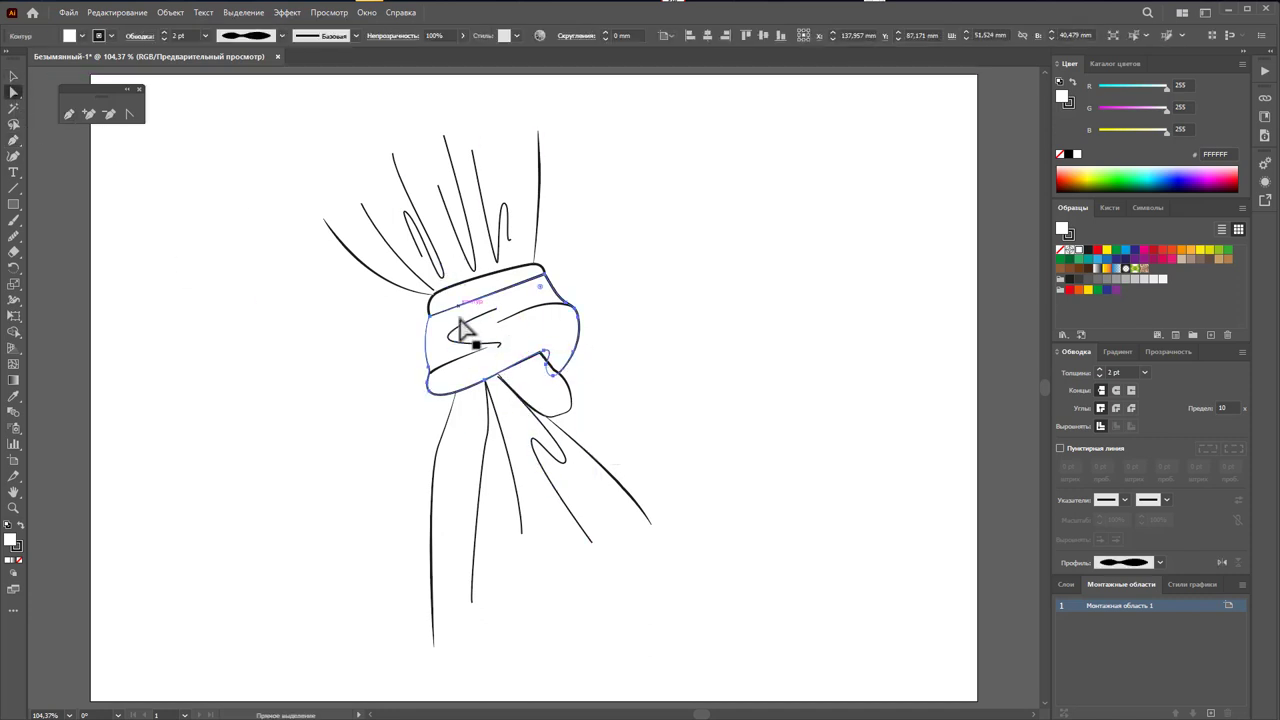
{"action": "left_click", "coordinate": [500, 346]}
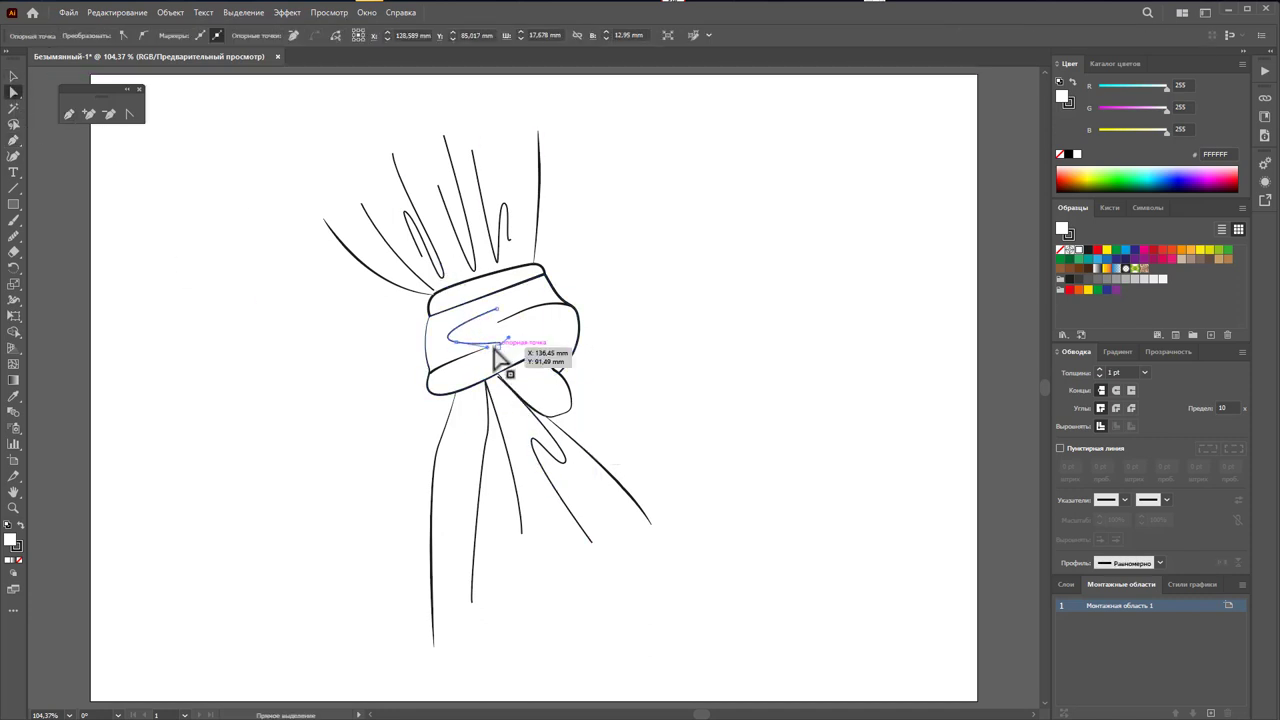
{"action": "left_click_drag", "start_coordinate": [486, 349], "coordinate": [488, 341]}
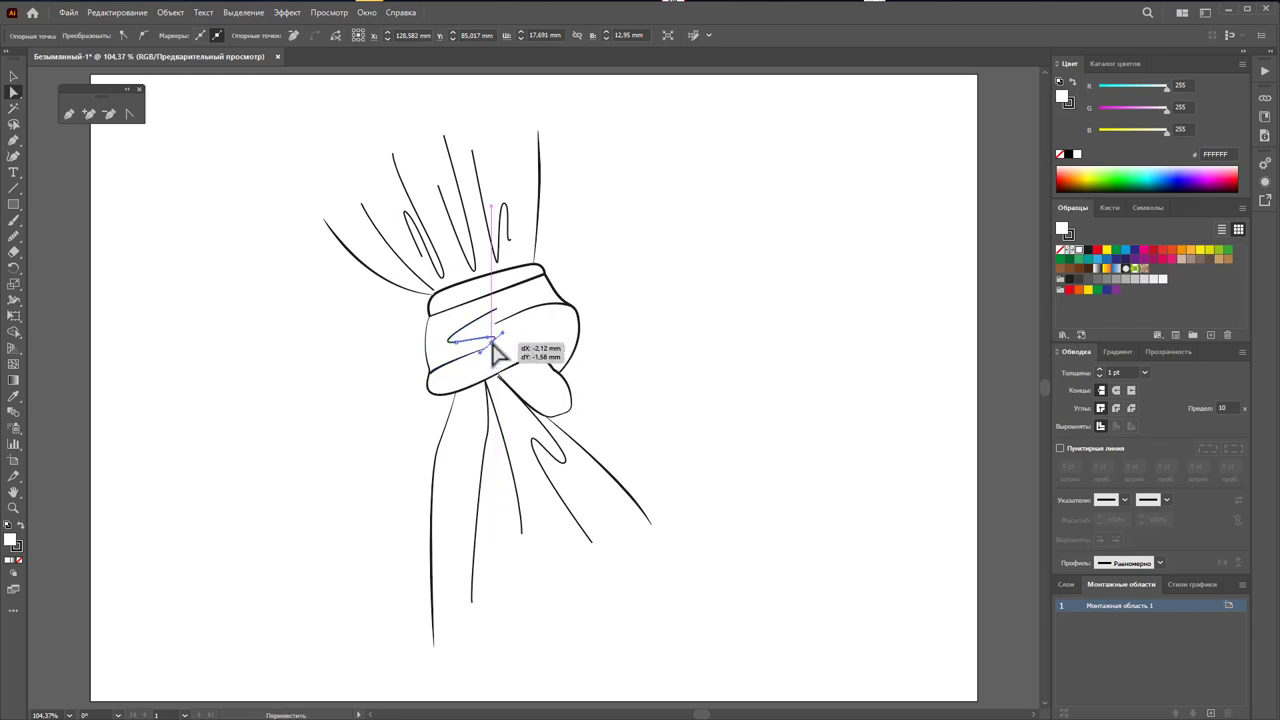
{"action": "left_click_drag", "start_coordinate": [488, 341], "coordinate": [486, 343]}
{"action": "left_click", "coordinate": [663, 331]}
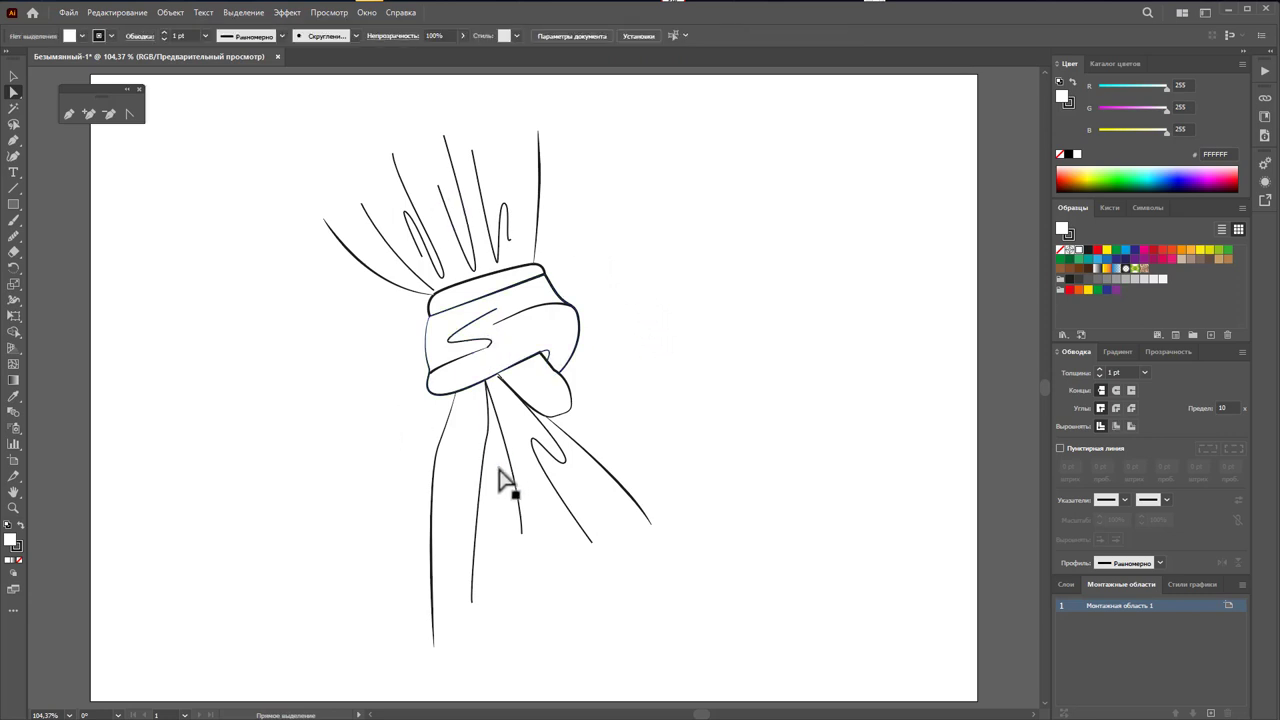
{"action": "left_click_drag", "start_coordinate": [617, 594], "coordinate": [477, 514]}
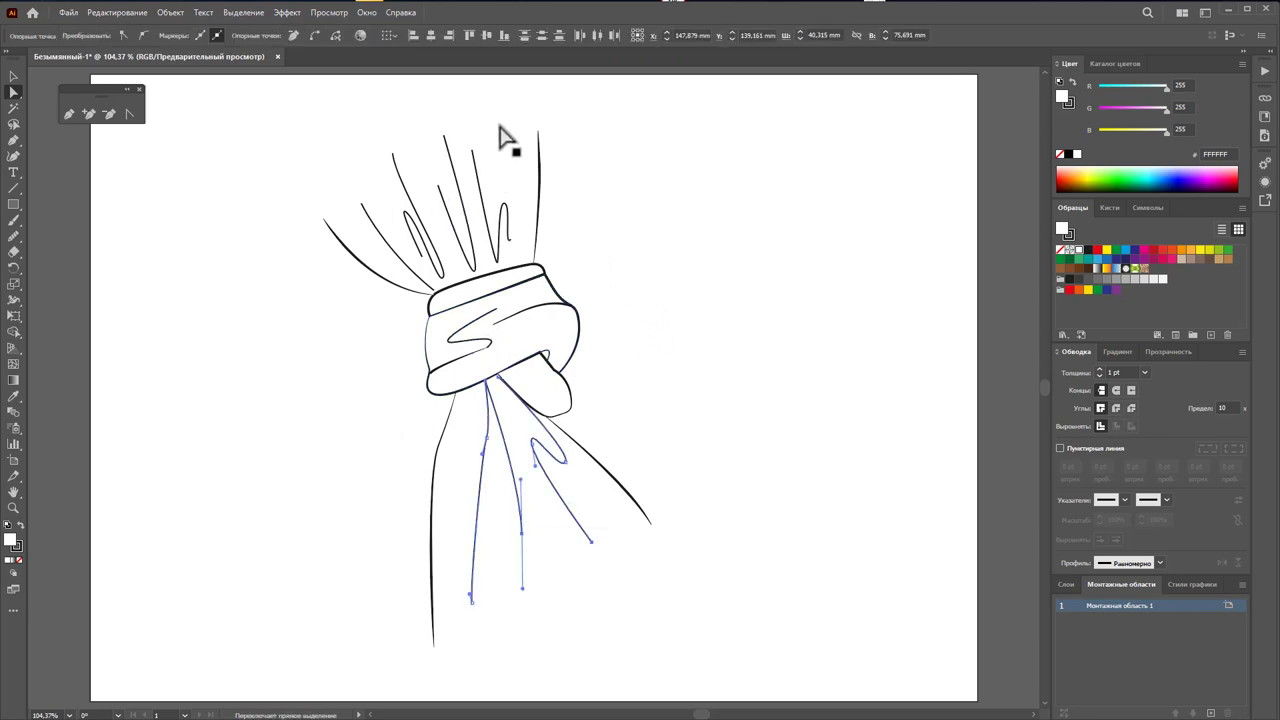
Step: Add the upper folds to the selection and give all fold lines a tapered width profile
{"action": "mouse_move", "coordinate": [498, 131]}
{"action": "left_mouse_down"}
{"action": "mouse_move", "coordinate": [388, 242]}
{"action": "mouse_move", "coordinate": [395, 266]}
{"action": "left_mouse_up"}
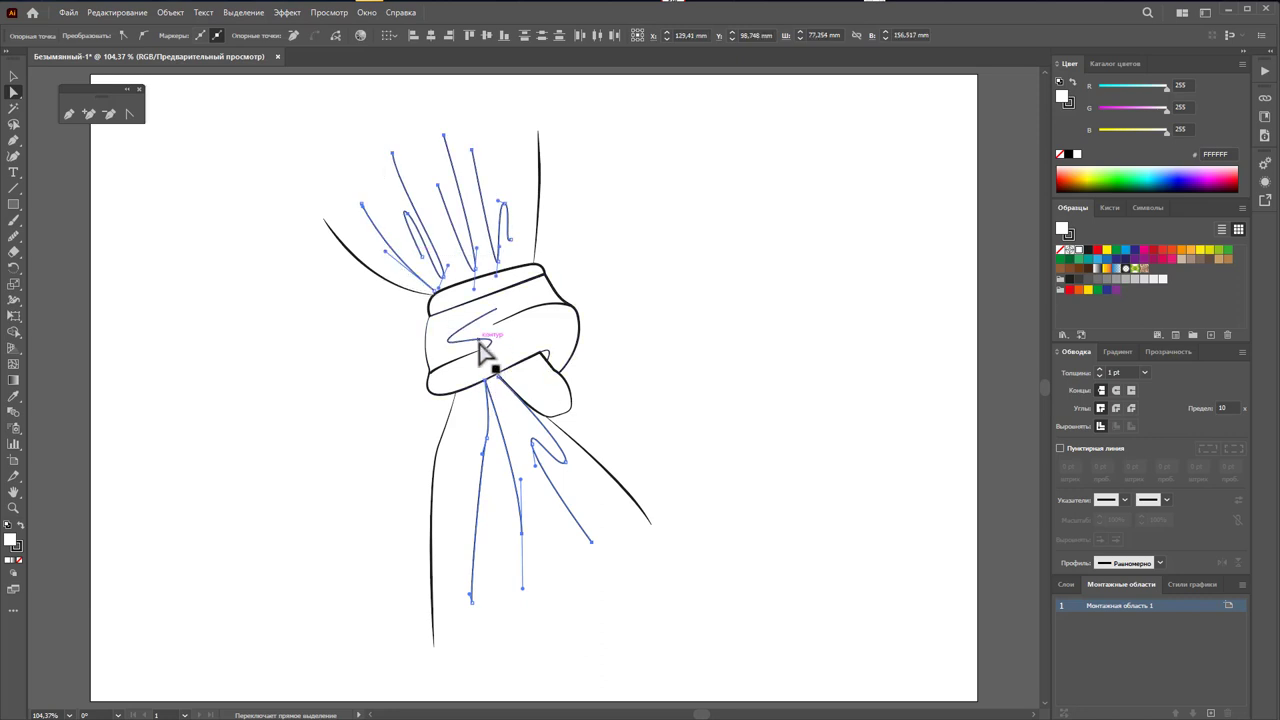
{"action": "left_click", "coordinate": [1159, 562]}
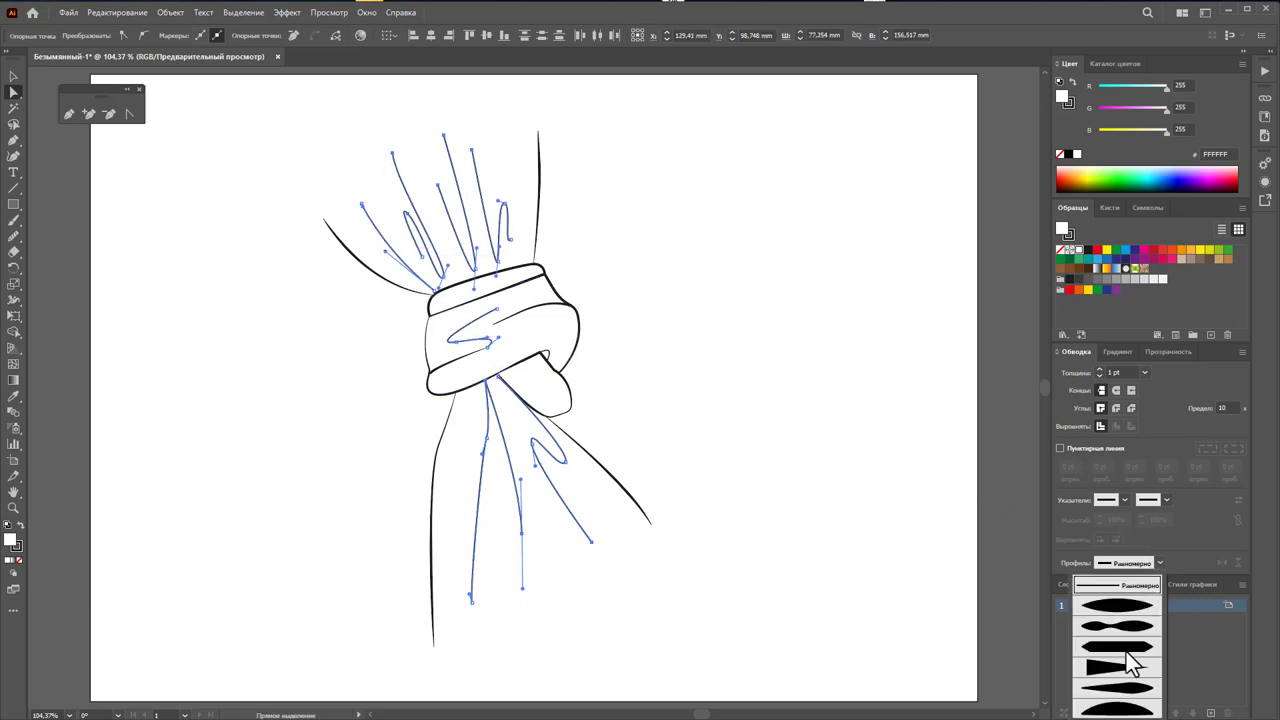
{"action": "key", "text": "Escape"}
{"action": "left_click", "coordinate": [667, 514]}
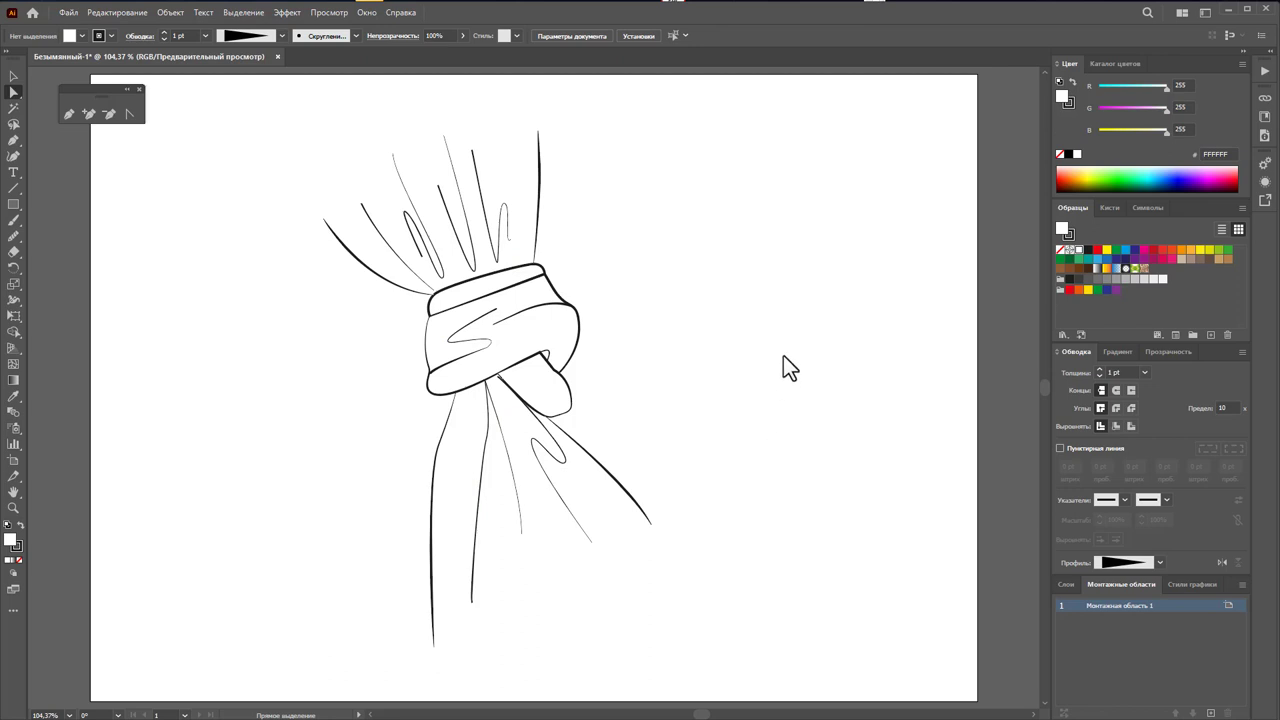
{"action": "left_click", "coordinate": [449, 350]}
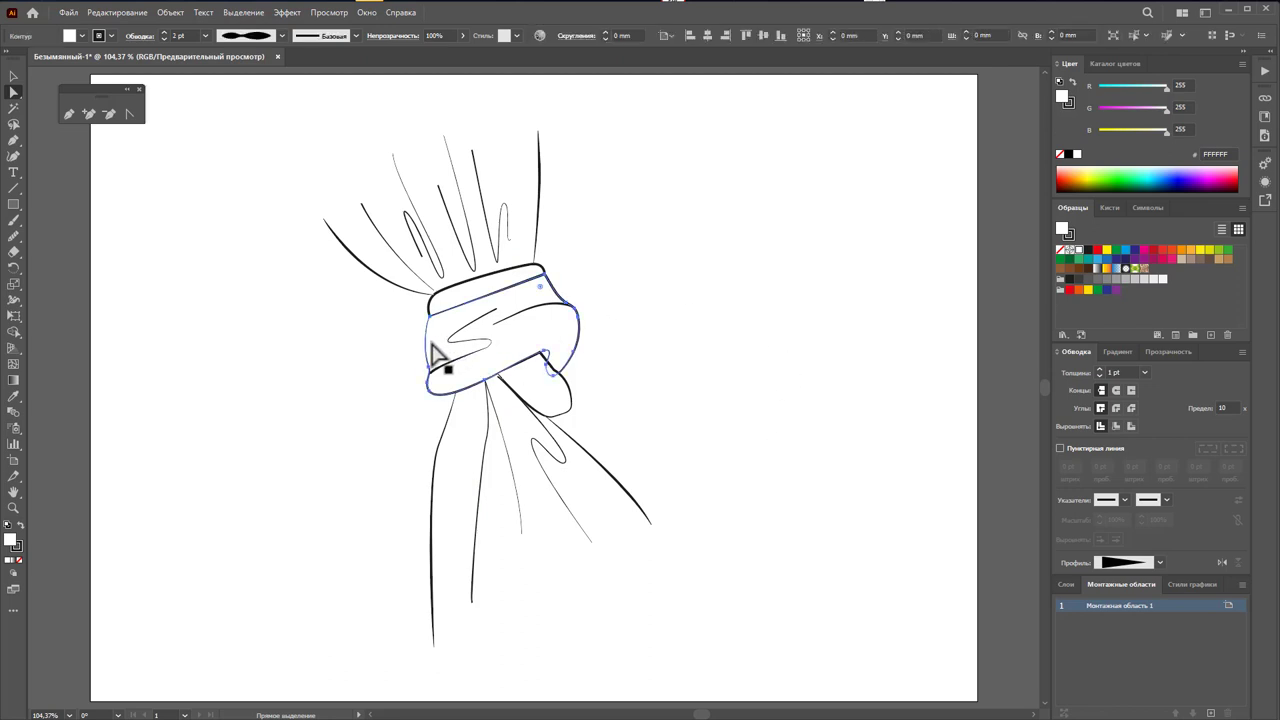
{"action": "left_click", "coordinate": [686, 385]}
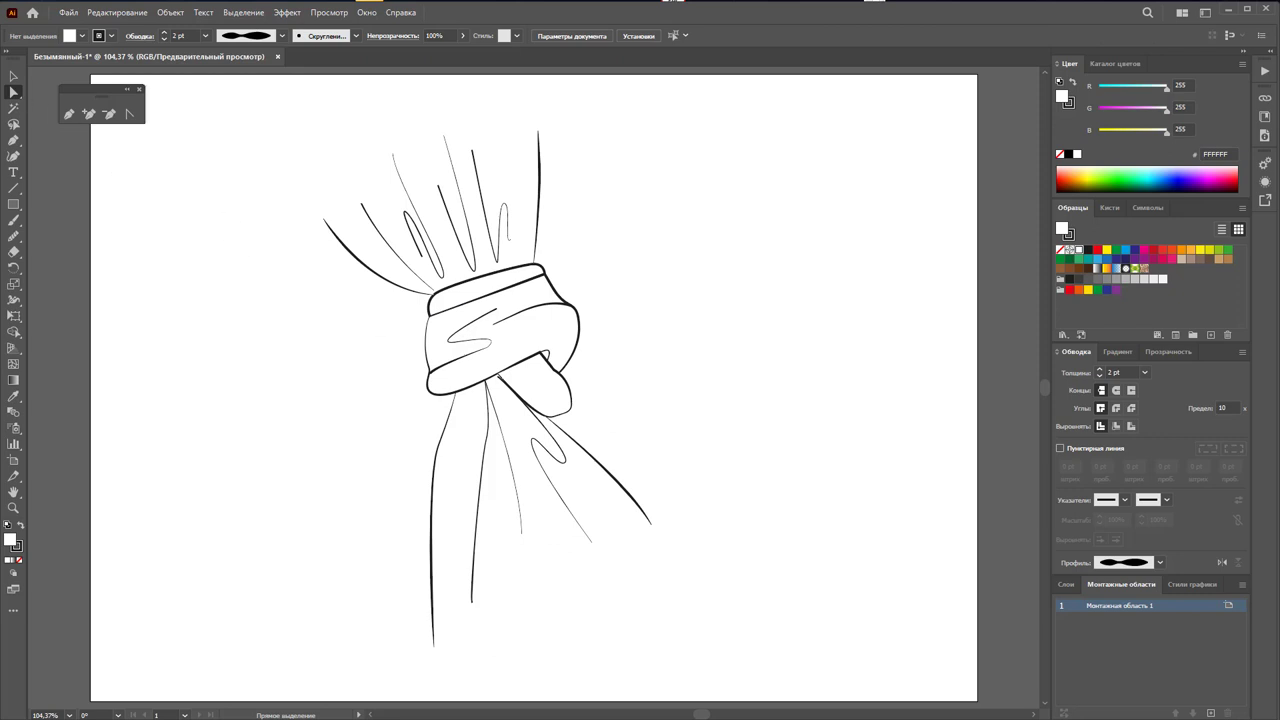
Step: Trace a curved shadow outline from above the cuff down to its left edge with the Pen tool
{"action": "left_click", "coordinate": [1067, 584]}
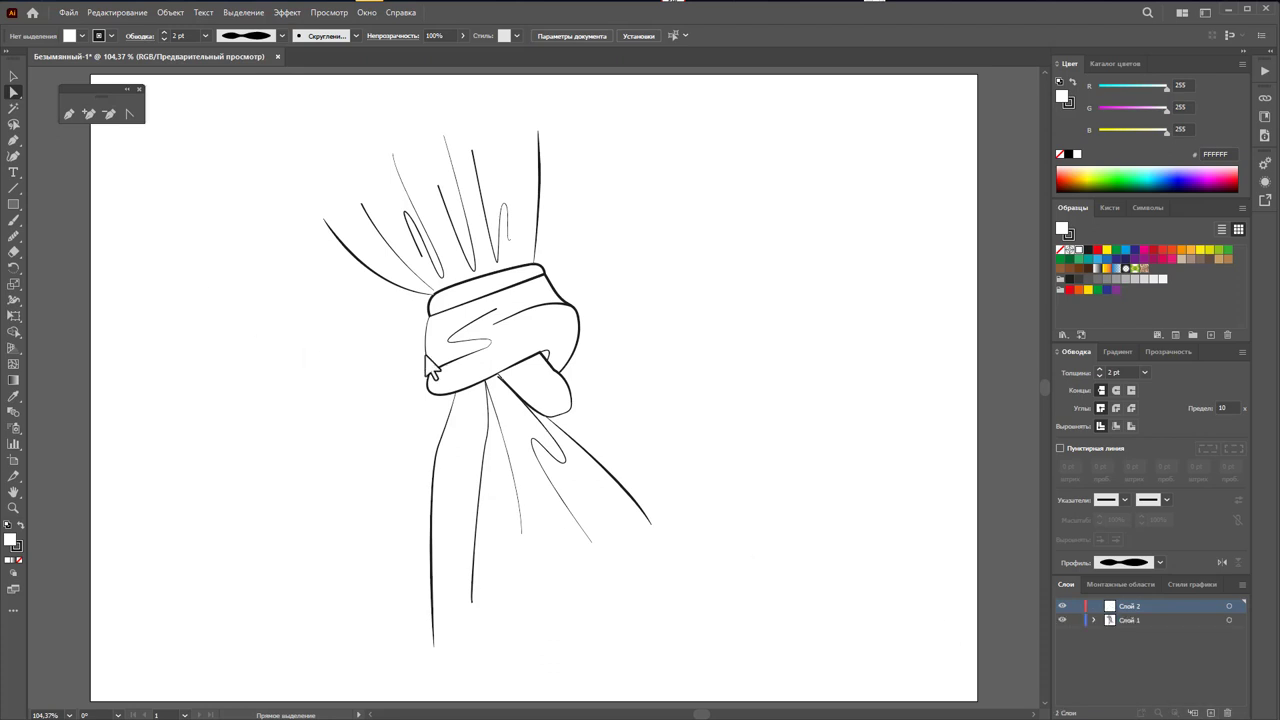
{"action": "left_click", "coordinate": [68, 114]}
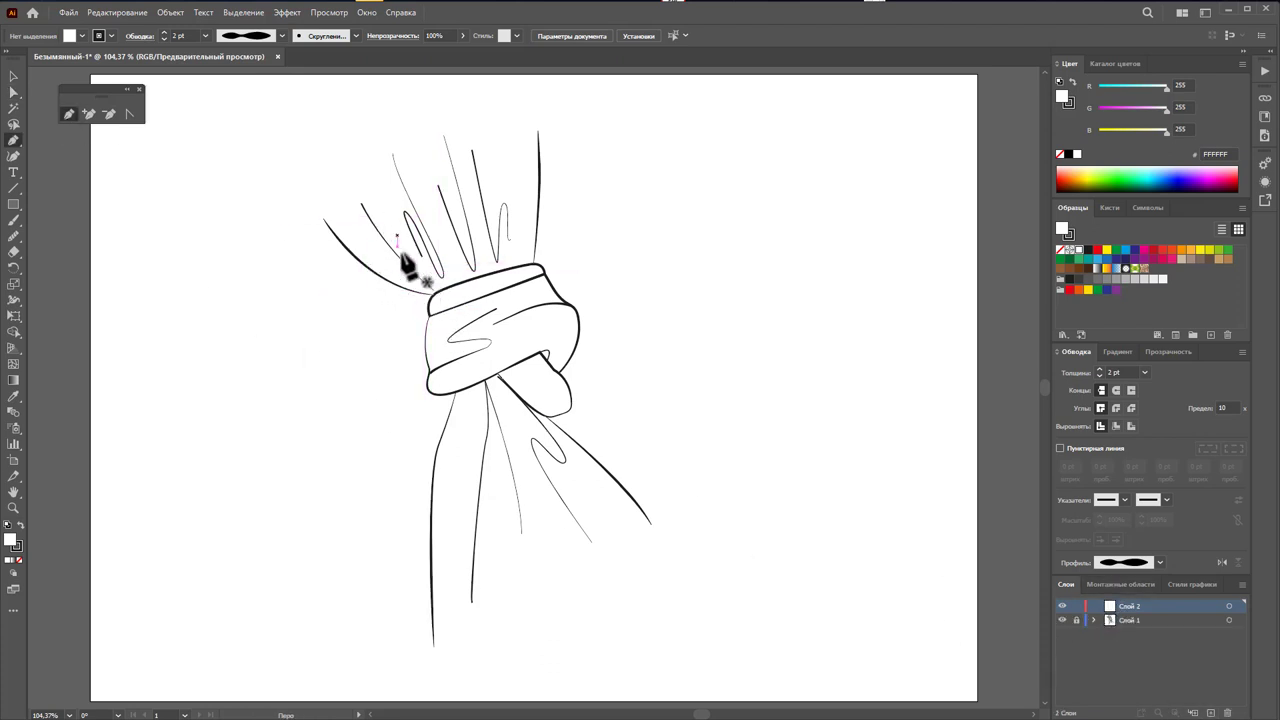
{"action": "left_click", "coordinate": [352, 238]}
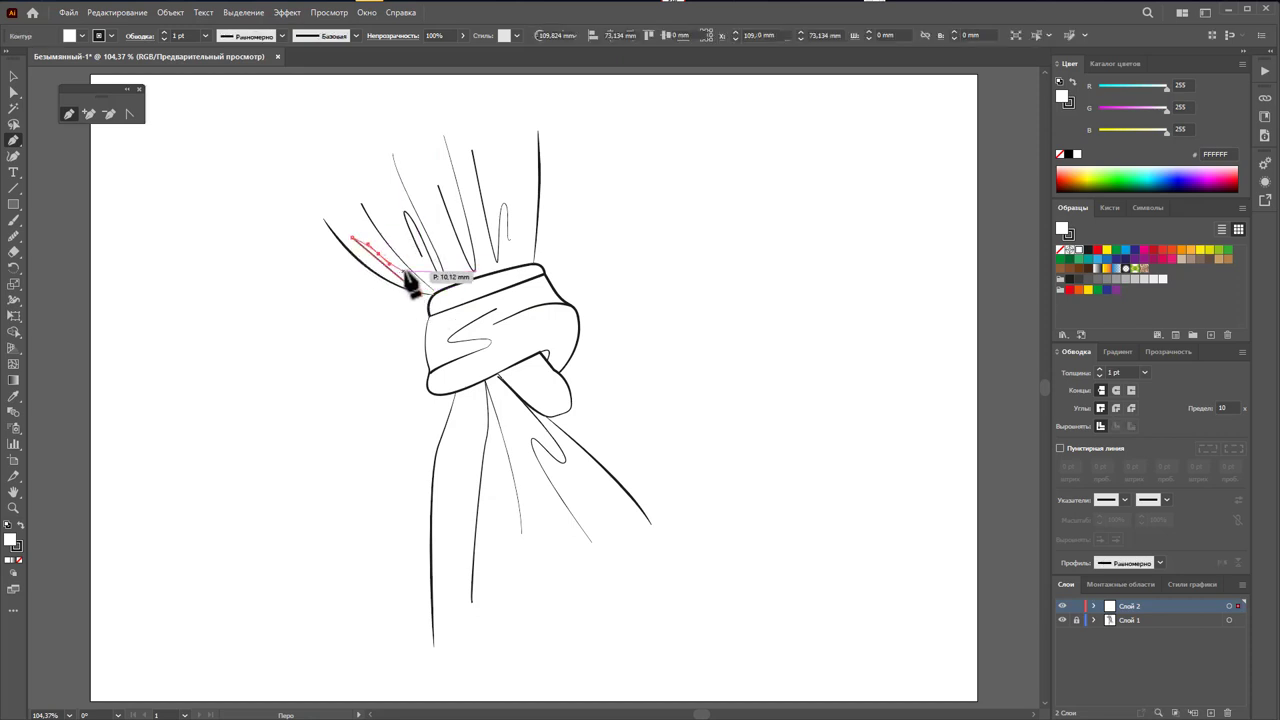
{"action": "left_click_drag", "start_coordinate": [438, 272], "coordinate": [478, 276]}
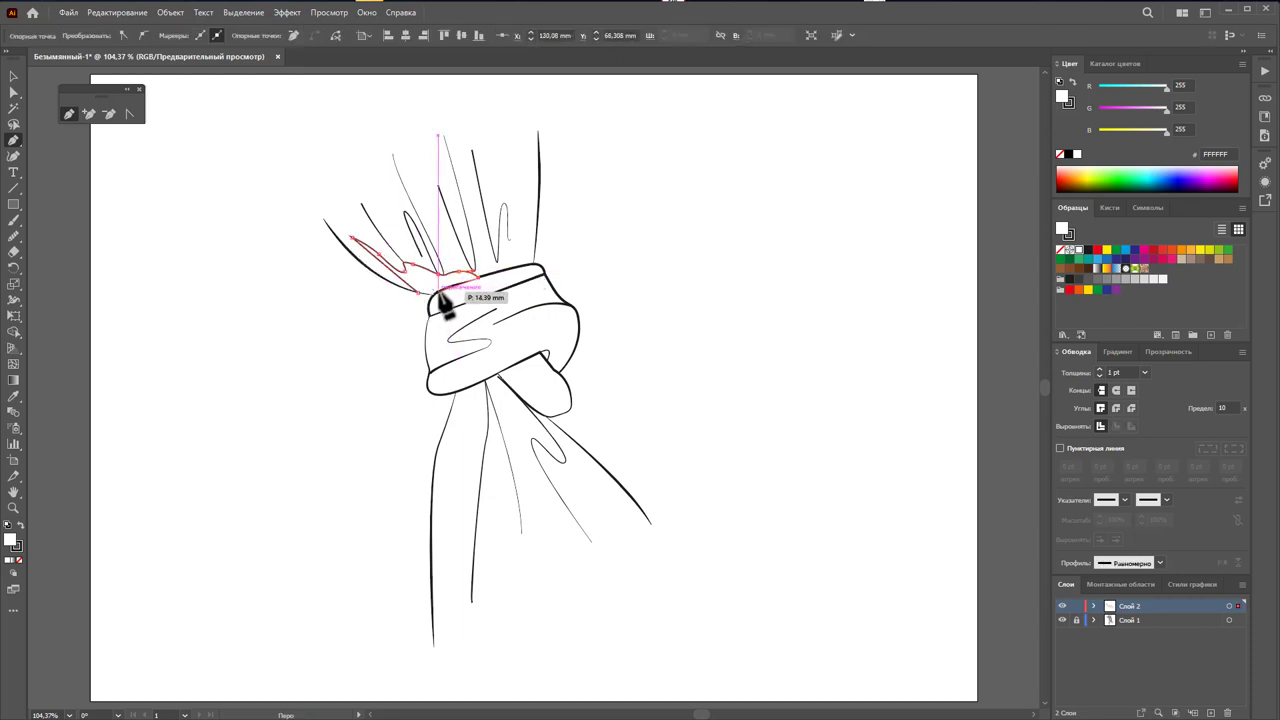
{"action": "left_click", "coordinate": [438, 294]}
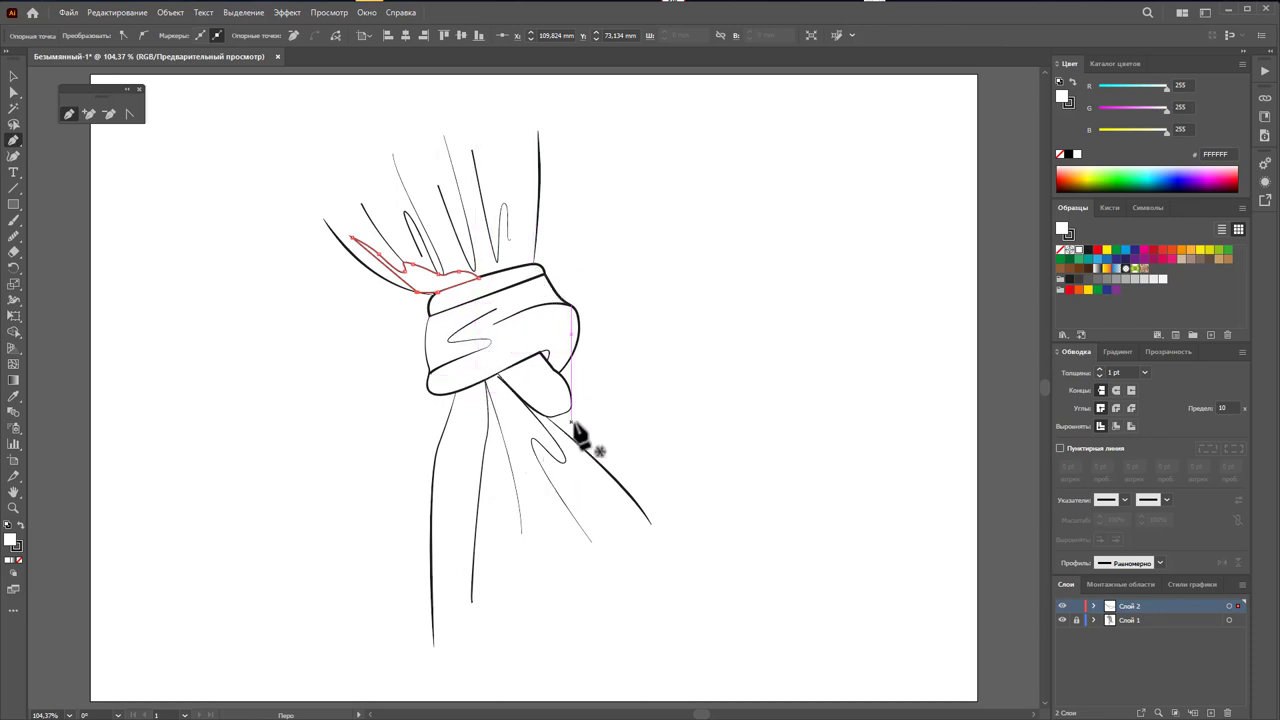
{"action": "key", "text": "Escape"}
Step: Draw a closed shadow shape along the fold below the cuff's bottom edge
{"action": "left_click", "coordinate": [485, 380]}
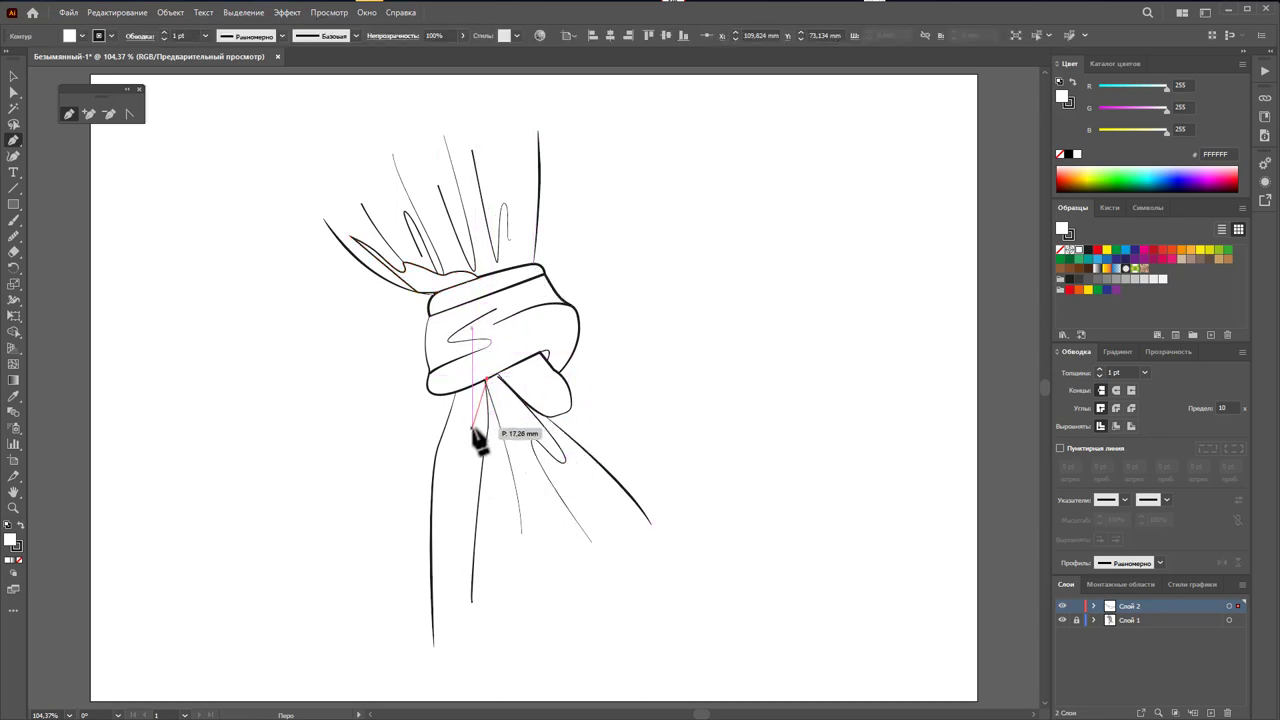
{"action": "left_click", "coordinate": [448, 545]}
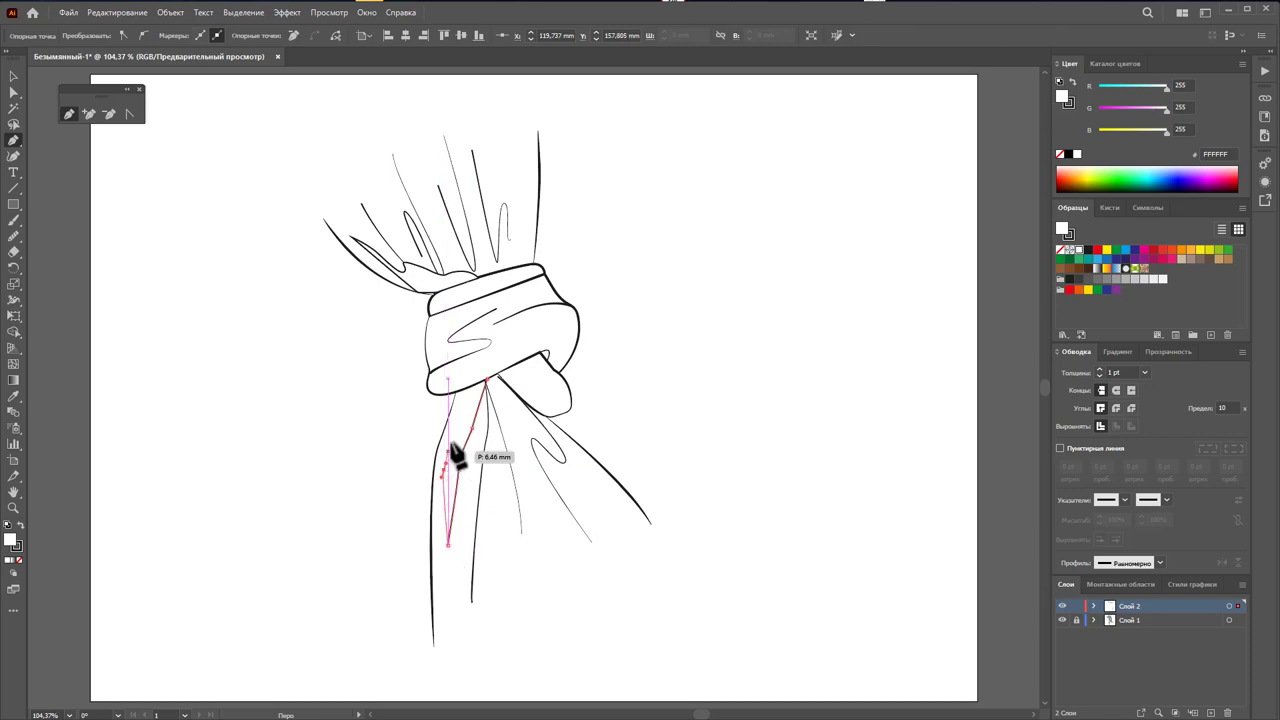
{"action": "left_click", "coordinate": [457, 393]}
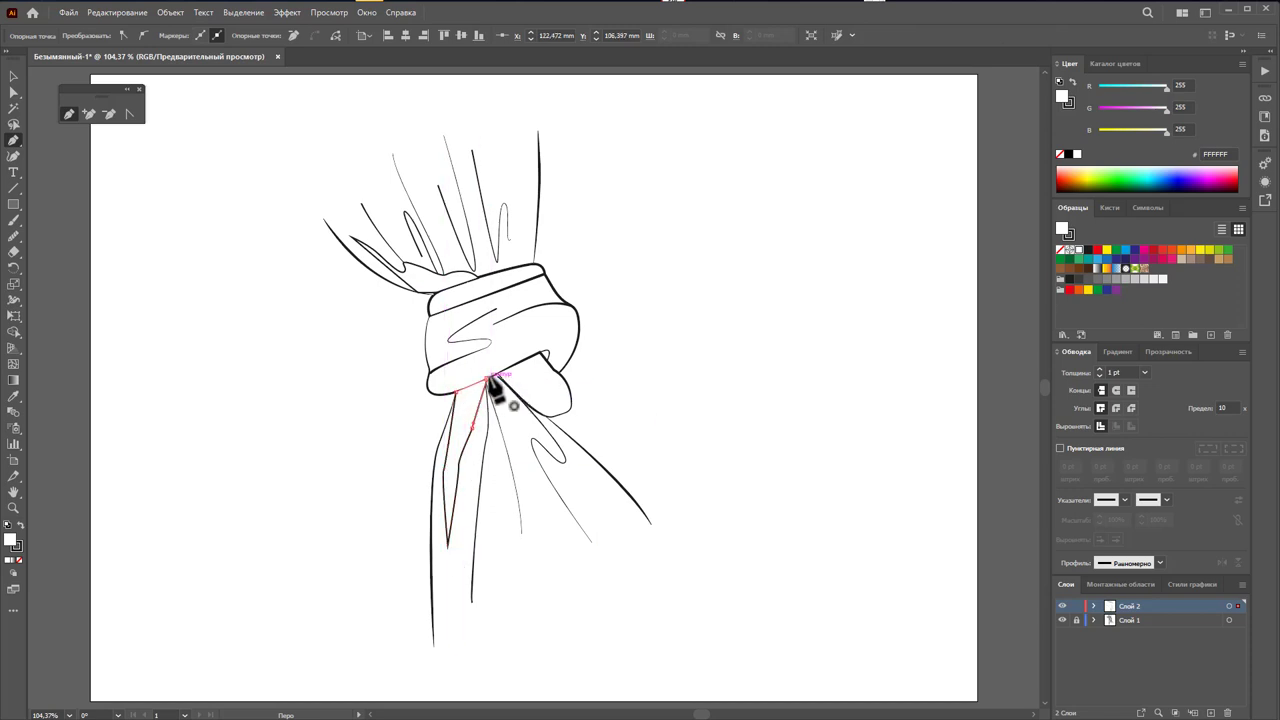
{"action": "left_click", "coordinate": [486, 379]}
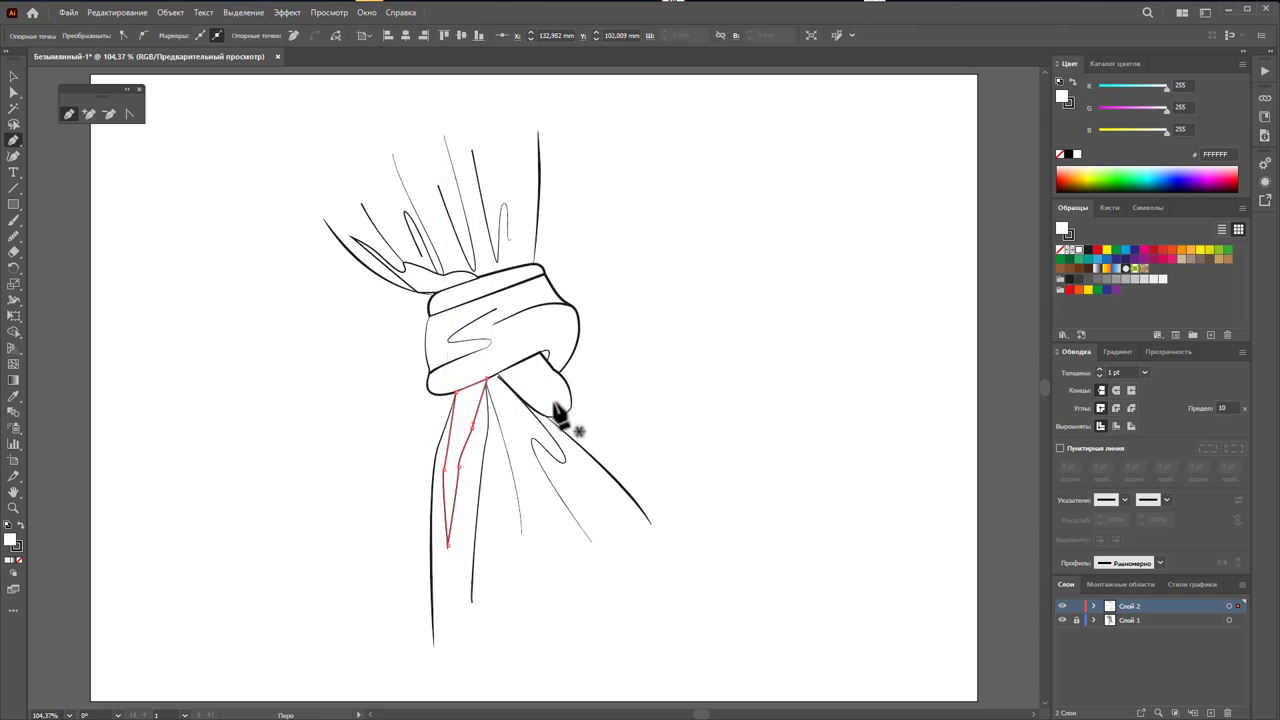
Step: Trace shadow shapes under the knot and across the cuff's front from left to upper right
{"action": "left_click", "coordinate": [498, 376]}
{"action": "left_click_drag", "start_coordinate": [543, 395], "coordinate": [551, 385]}
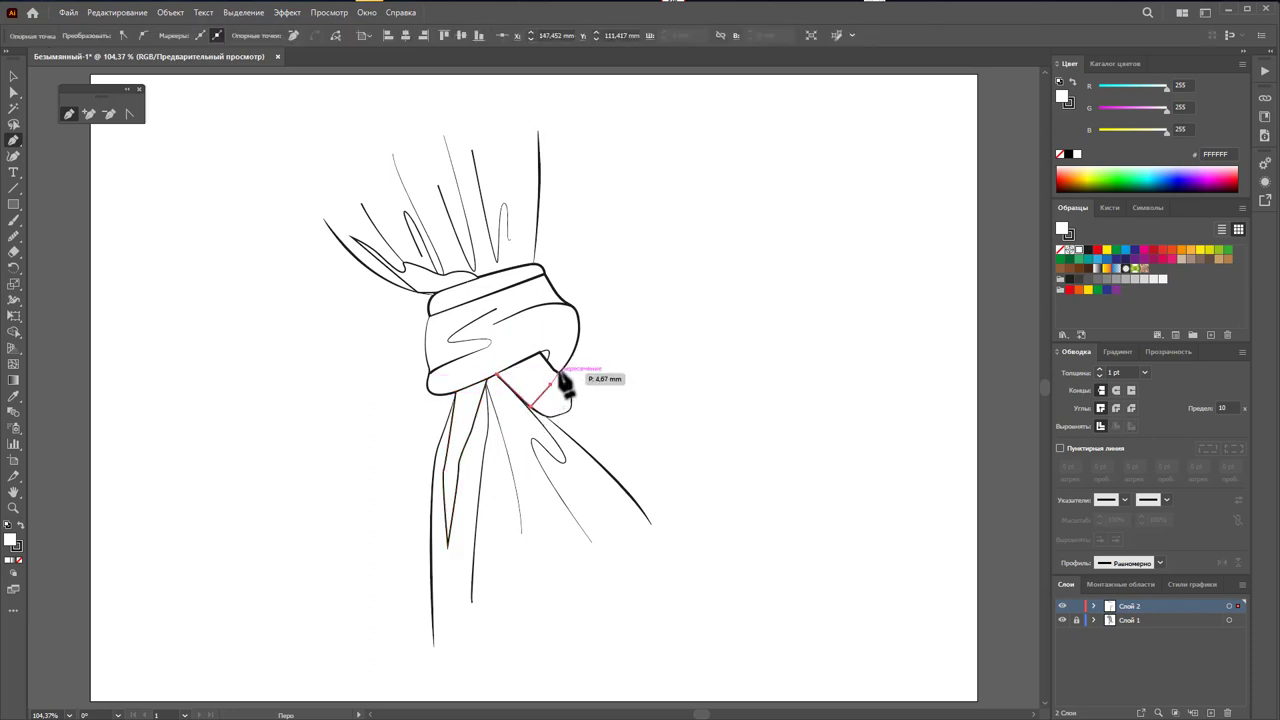
{"action": "left_click", "coordinate": [541, 353]}
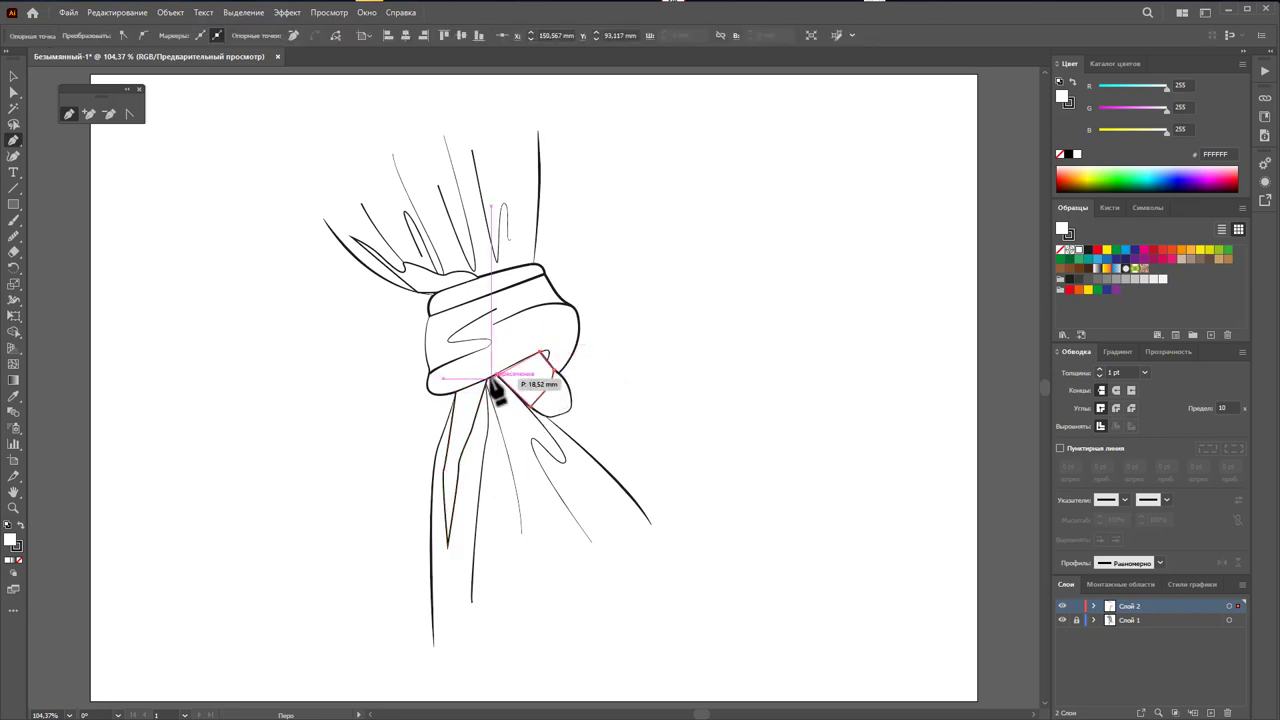
{"action": "left_click", "coordinate": [428, 355]}
{"action": "left_click", "coordinate": [470, 326]}
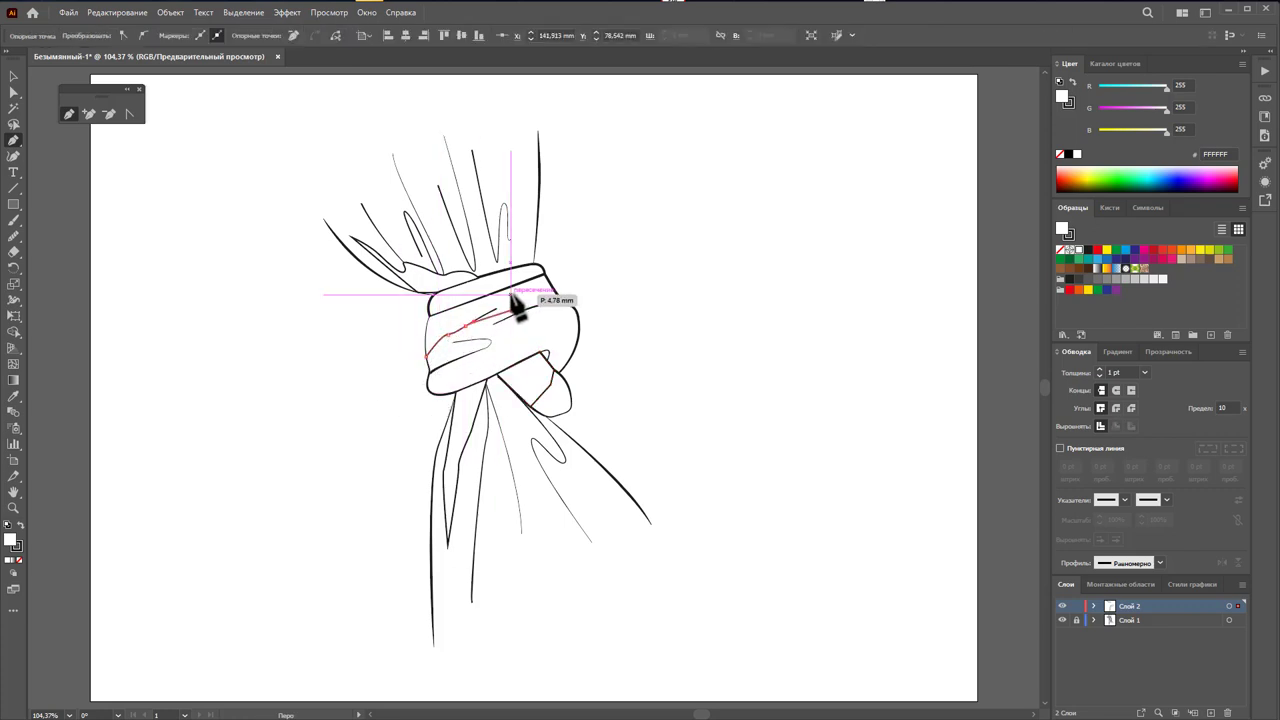
{"action": "left_click", "coordinate": [514, 306]}
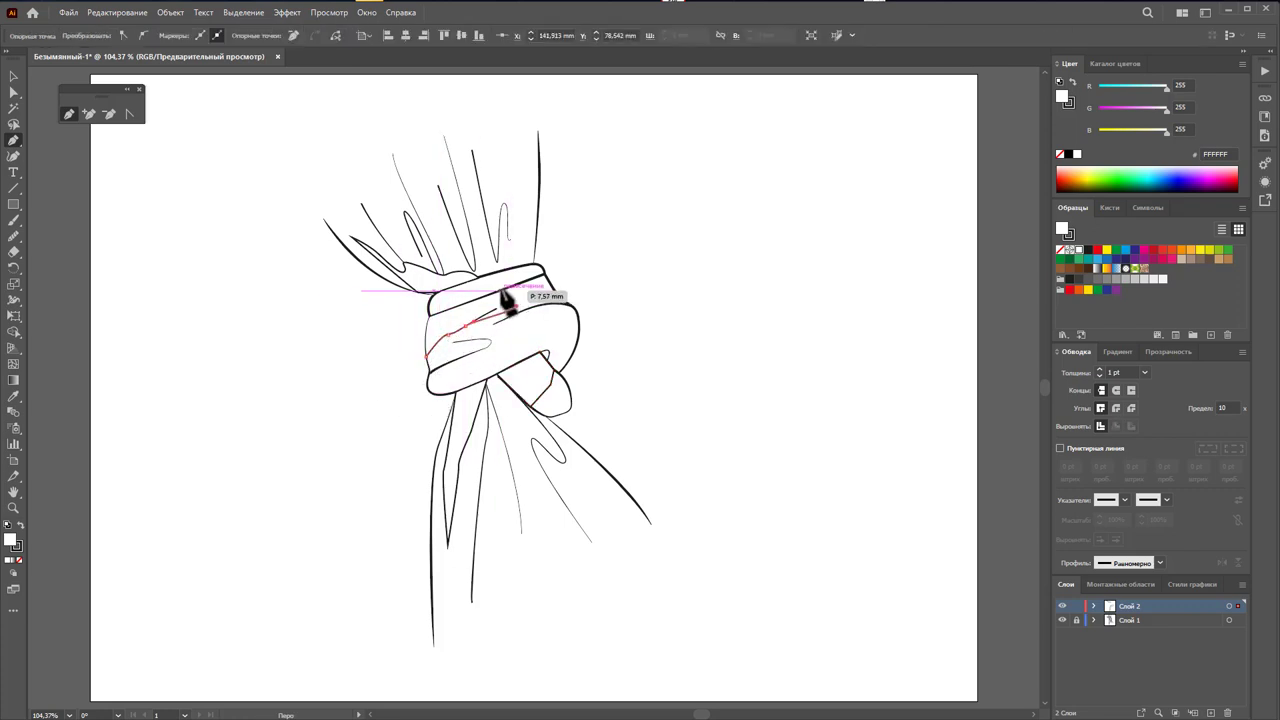
{"action": "left_click", "coordinate": [427, 354]}
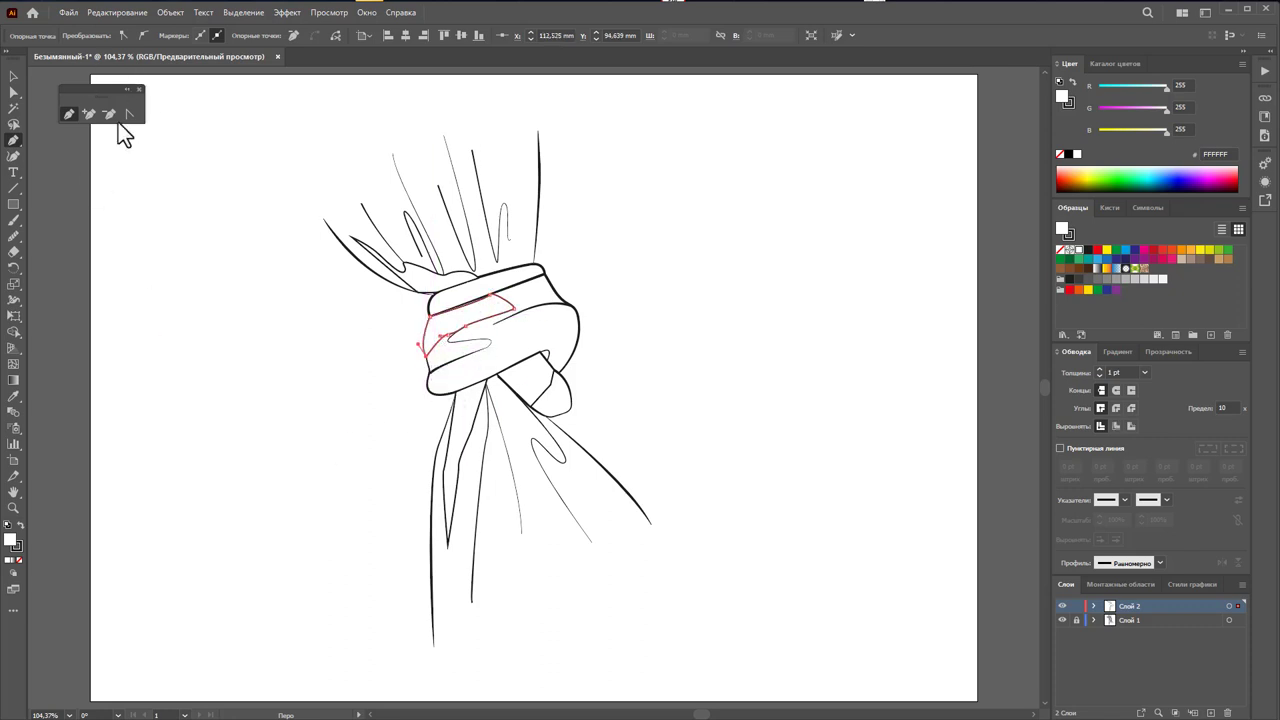
Step: Make the traced shadow shapes solid black fills with stroke set to None
{"action": "left_click", "coordinate": [13, 77]}
{"action": "left_click_drag", "start_coordinate": [221, 127], "coordinate": [561, 555]}
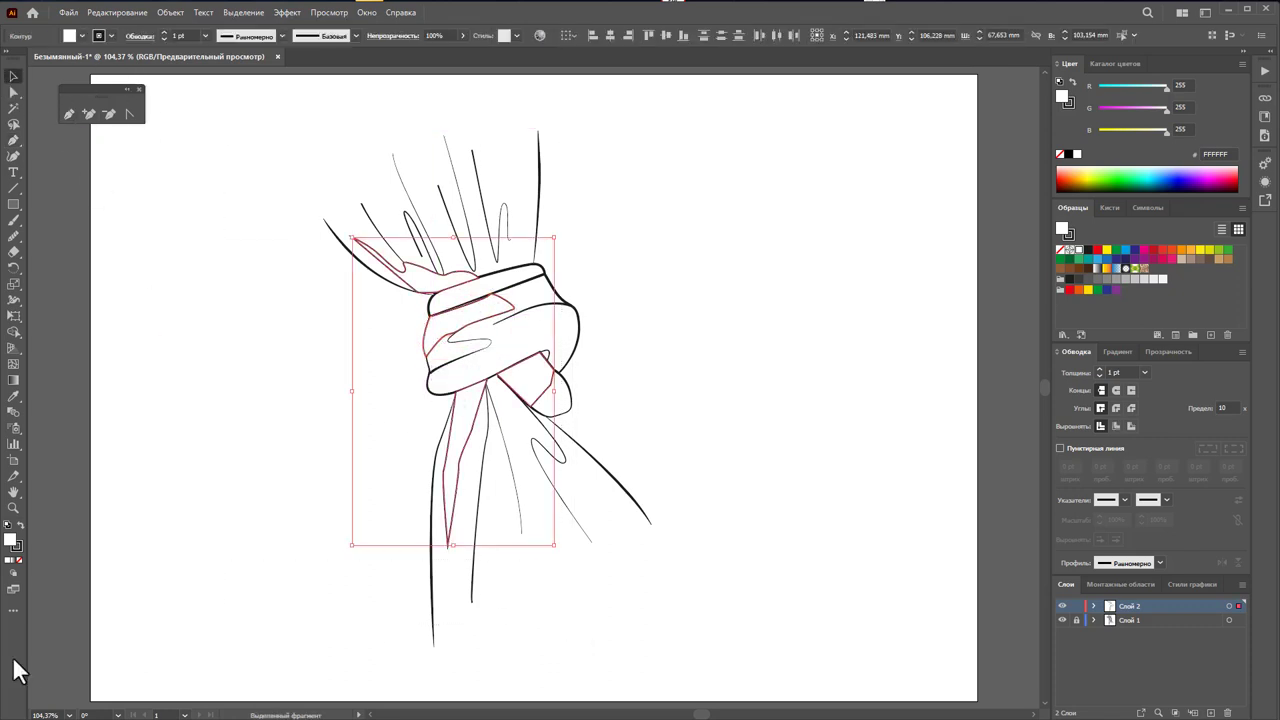
{"action": "left_click", "coordinate": [20, 527]}
{"action": "left_click", "coordinate": [169, 536]}
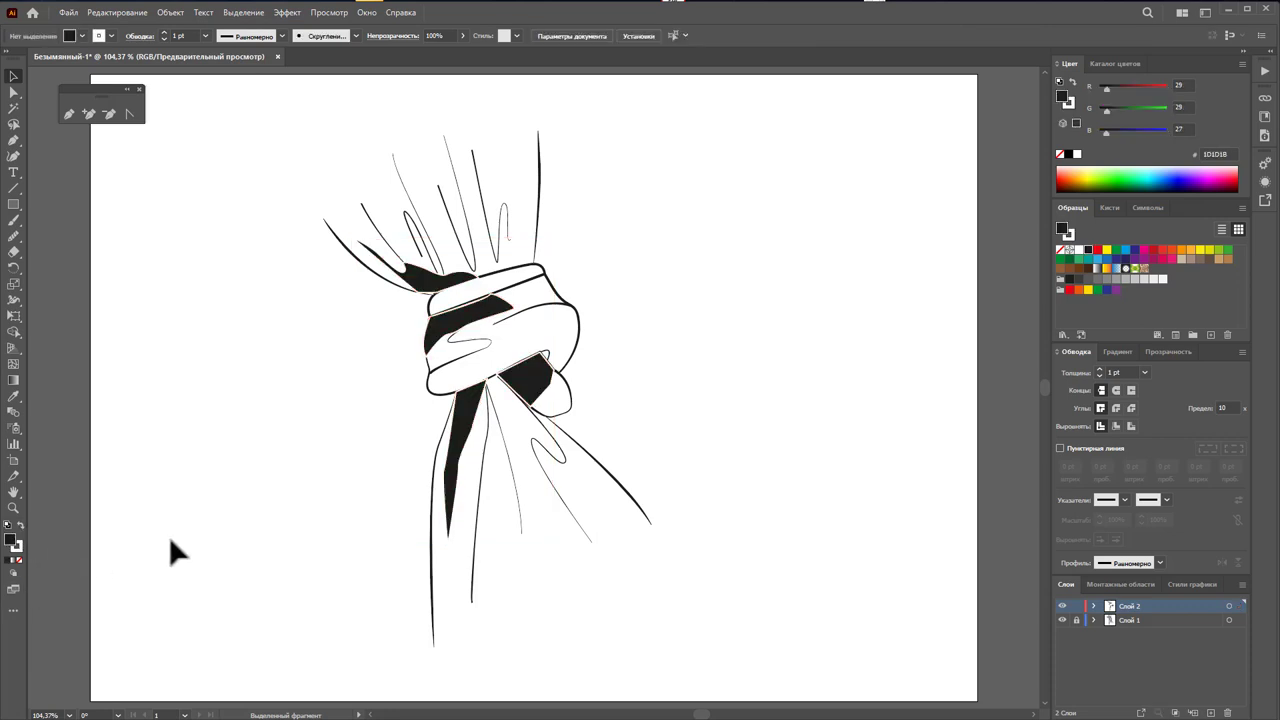
{"action": "left_click_drag", "start_coordinate": [302, 221], "coordinate": [605, 543]}
{"action": "left_click", "coordinate": [17, 549]}
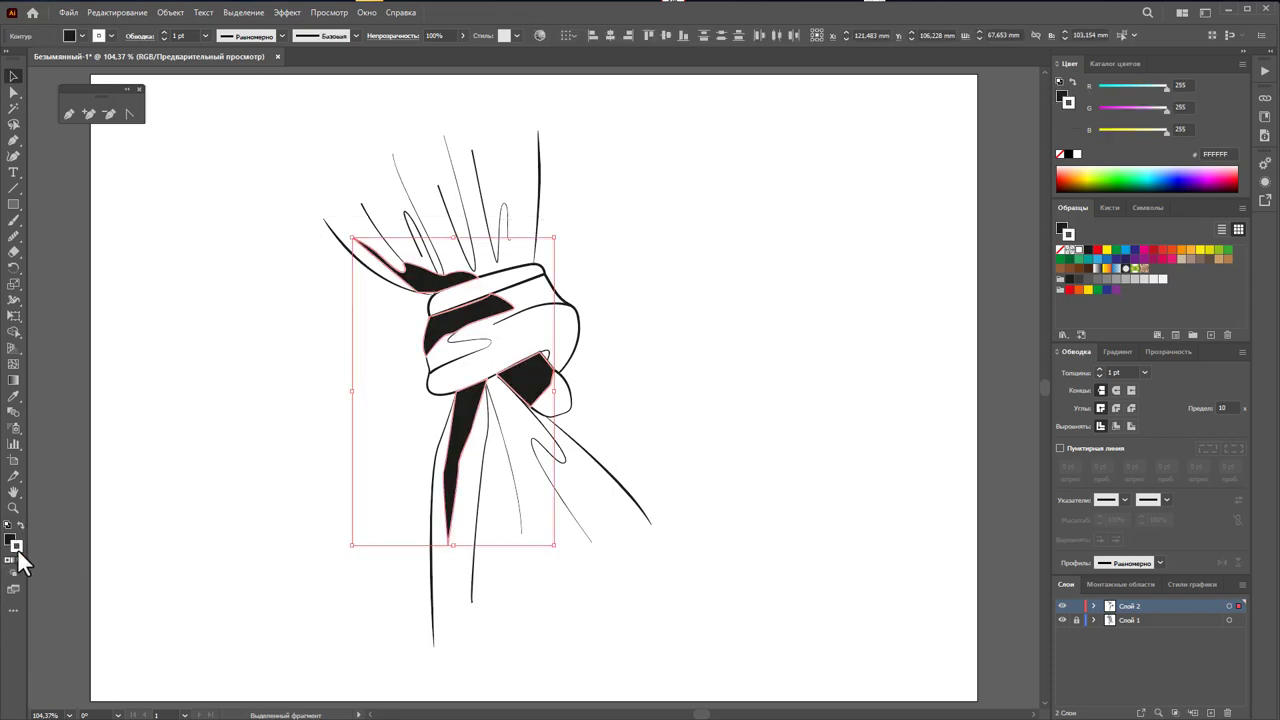
{"action": "left_click", "coordinate": [20, 561]}
{"action": "left_click", "coordinate": [206, 546]}
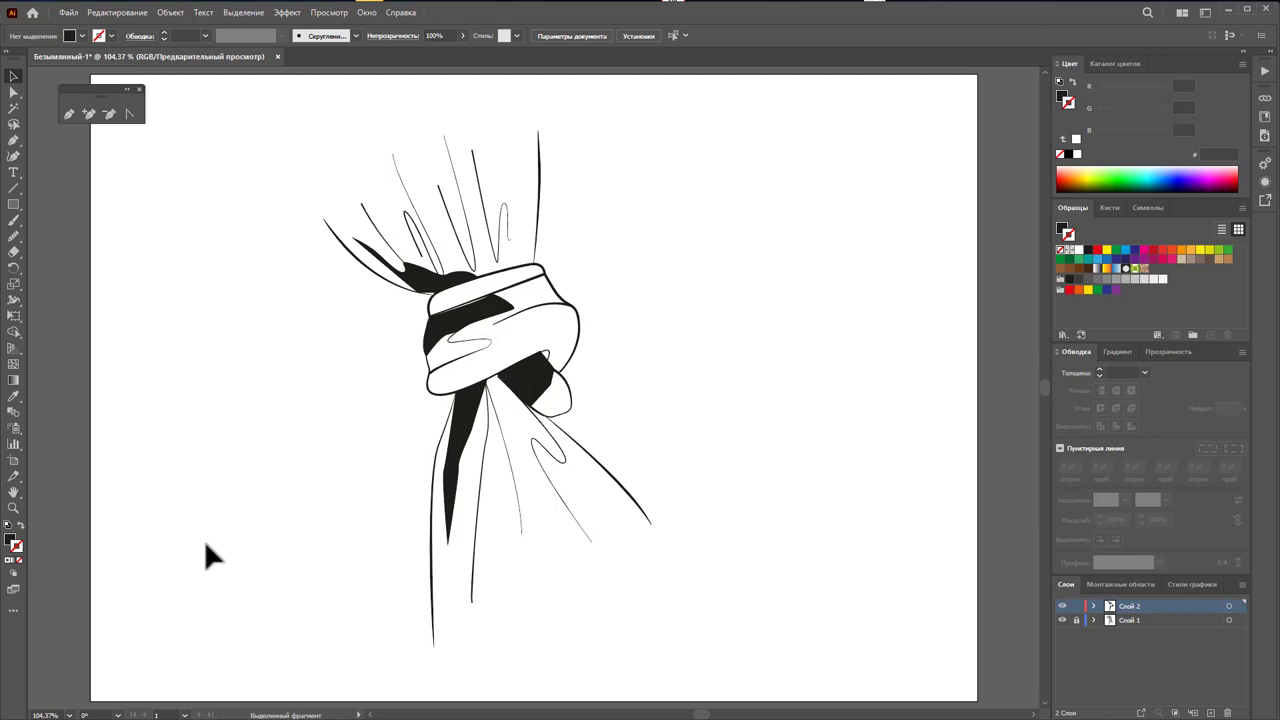
Step: Draw a closed black shadow along the cuff band's upper-left edge
{"action": "left_click", "coordinate": [67, 115]}
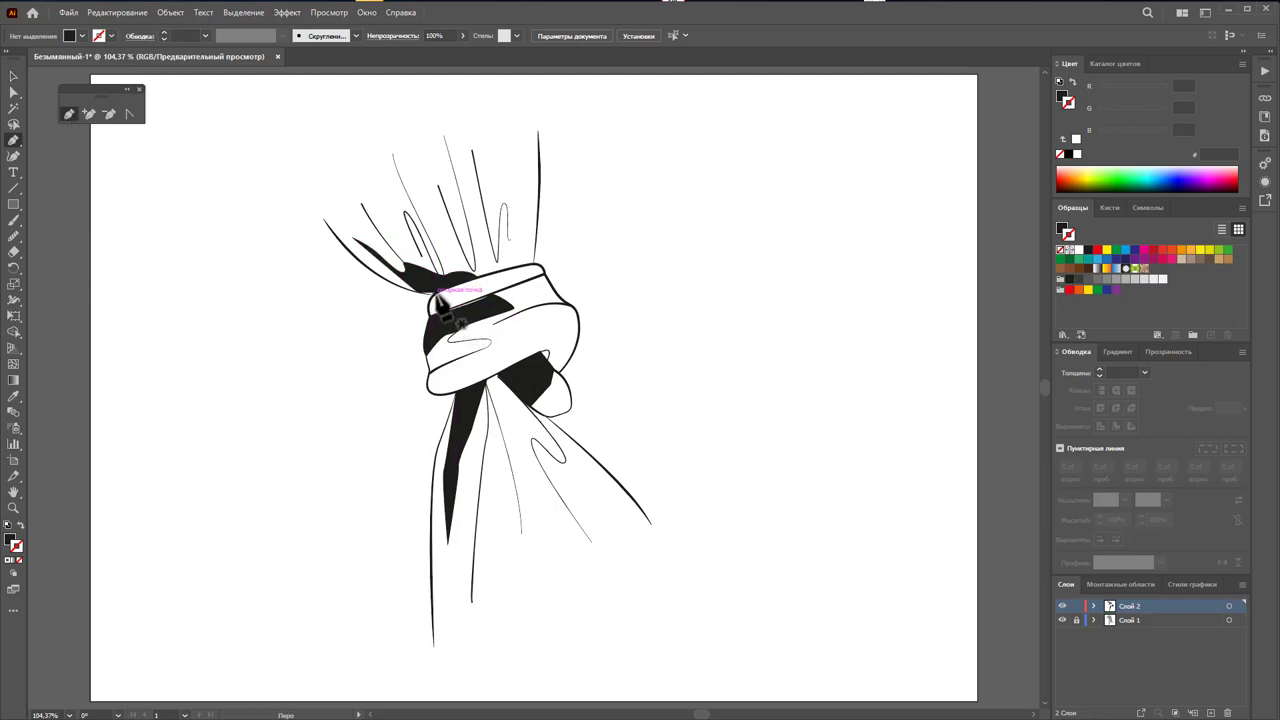
{"action": "left_click", "coordinate": [438, 296]}
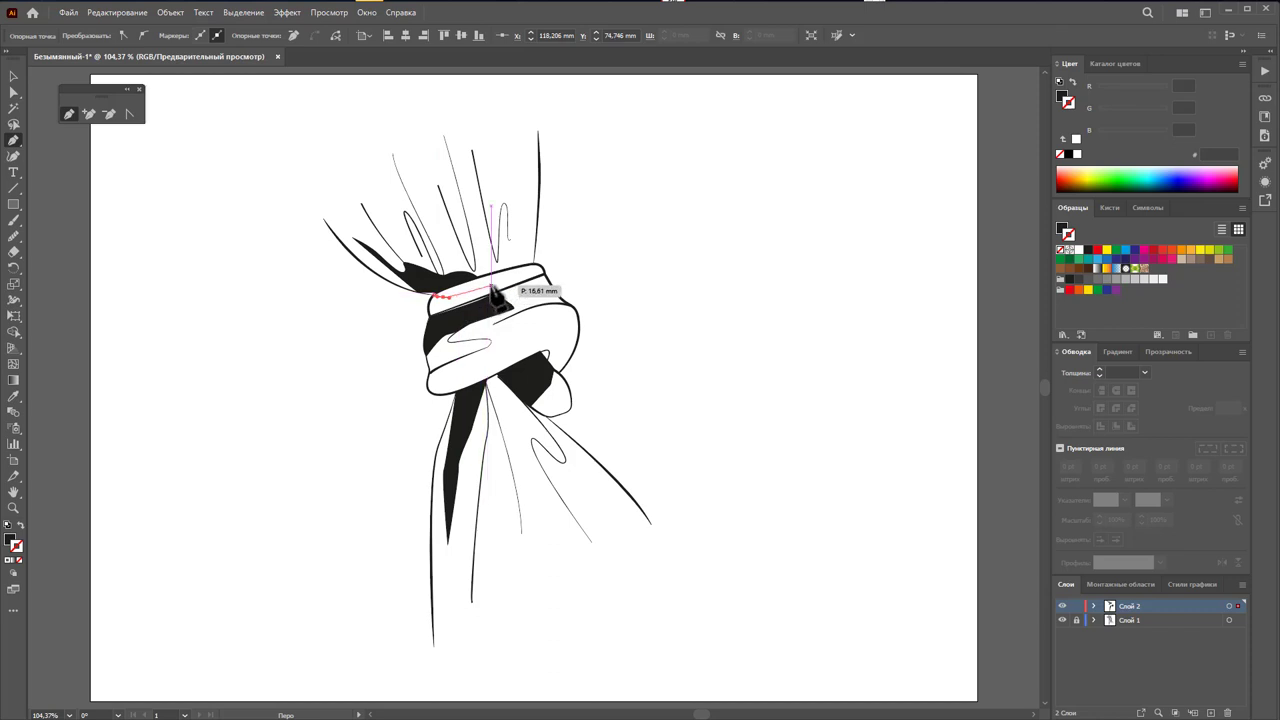
{"action": "left_click", "coordinate": [546, 279]}
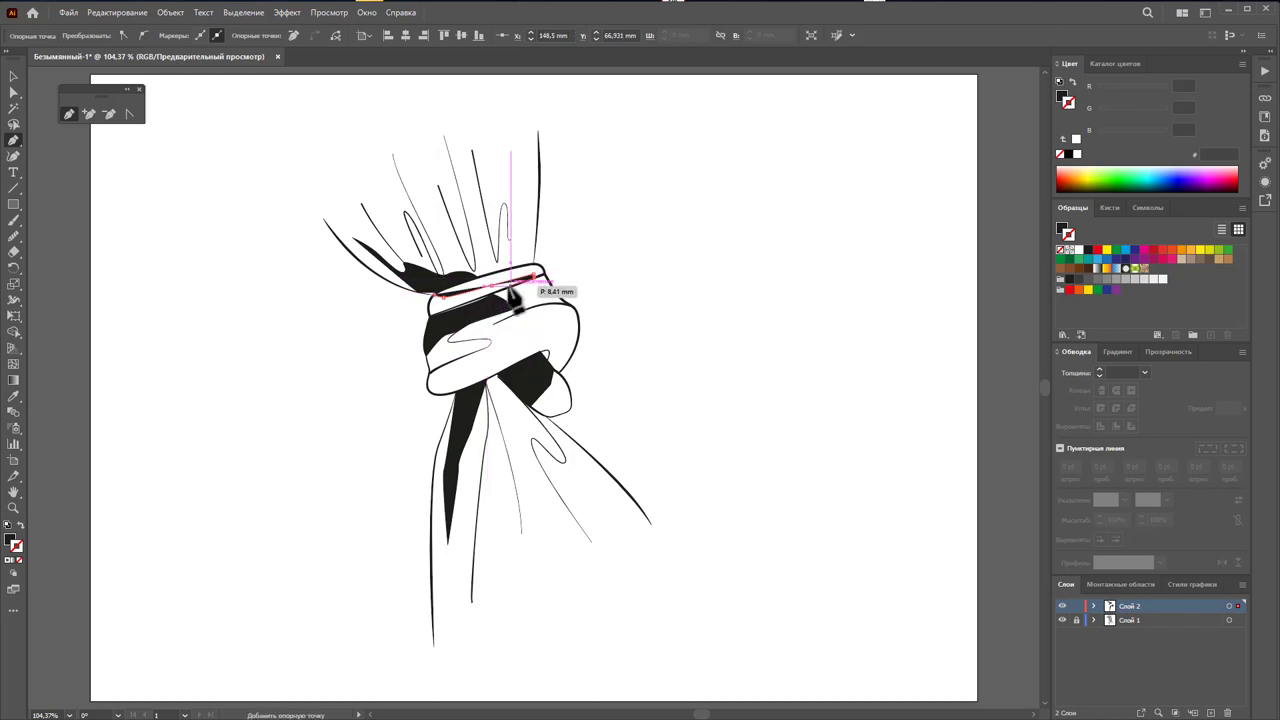
{"action": "left_click", "coordinate": [440, 318]}
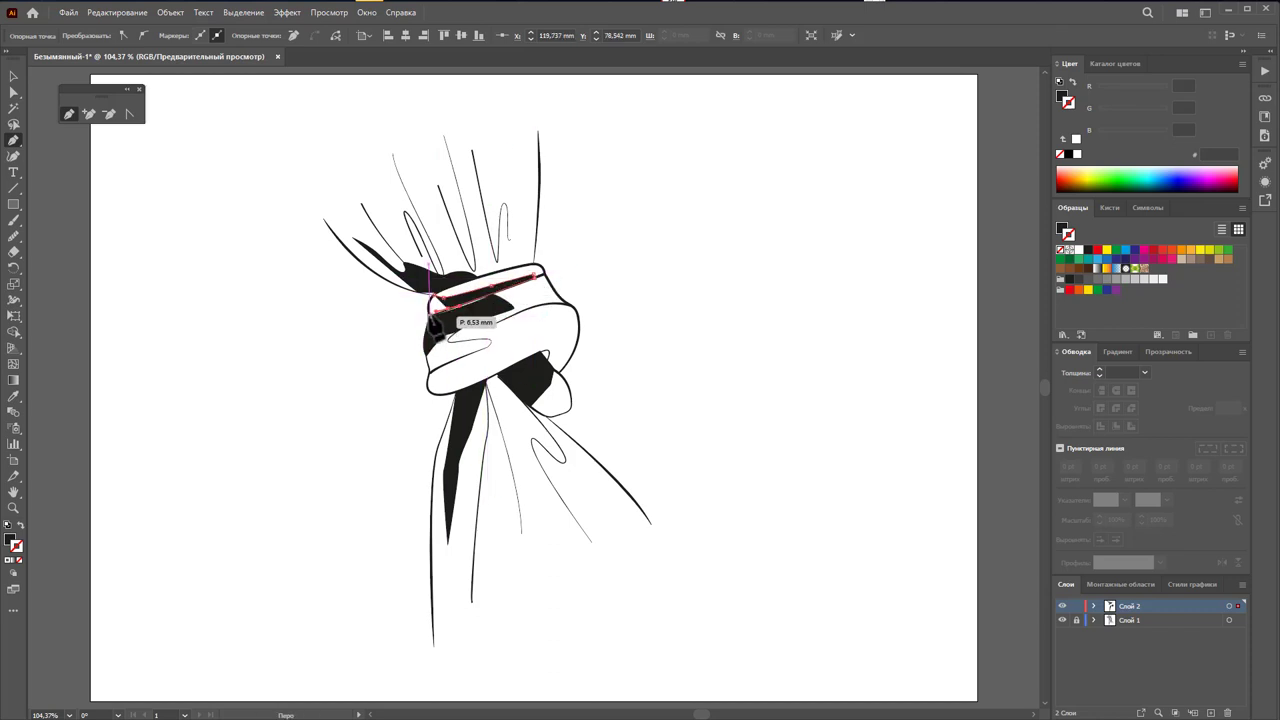
{"action": "left_click", "coordinate": [445, 292]}
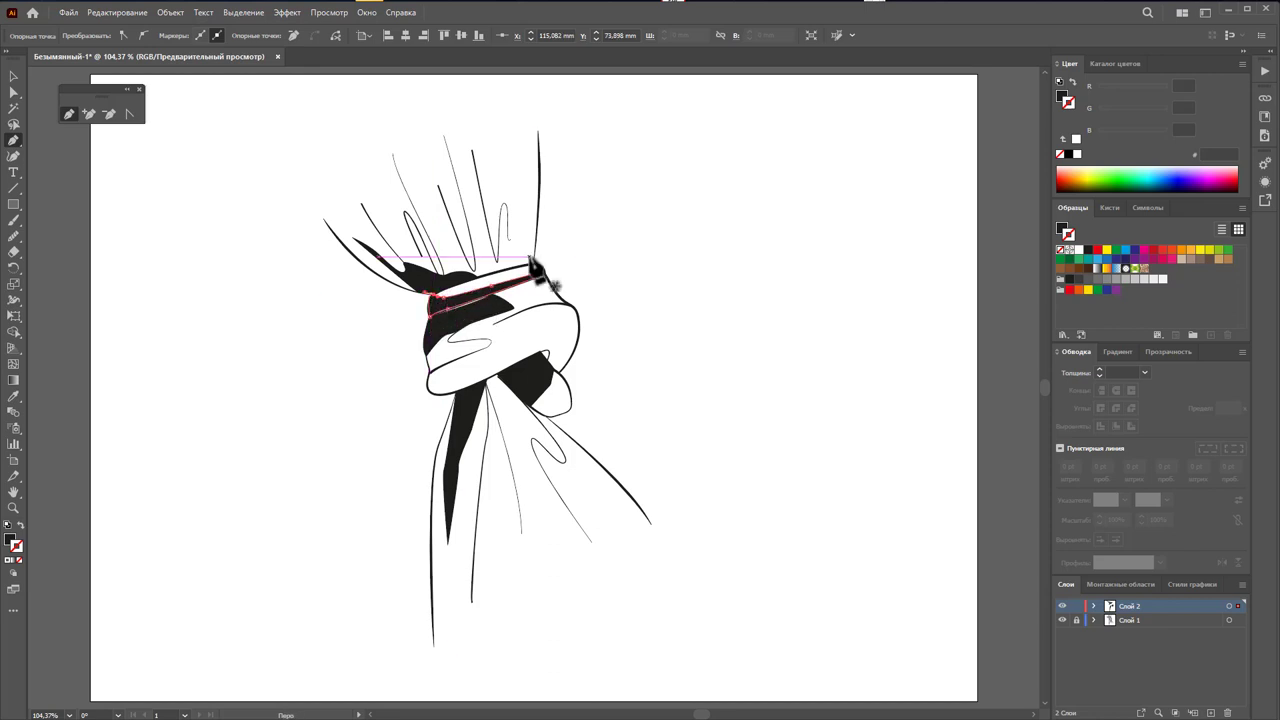
{"action": "left_click", "coordinate": [538, 265]}
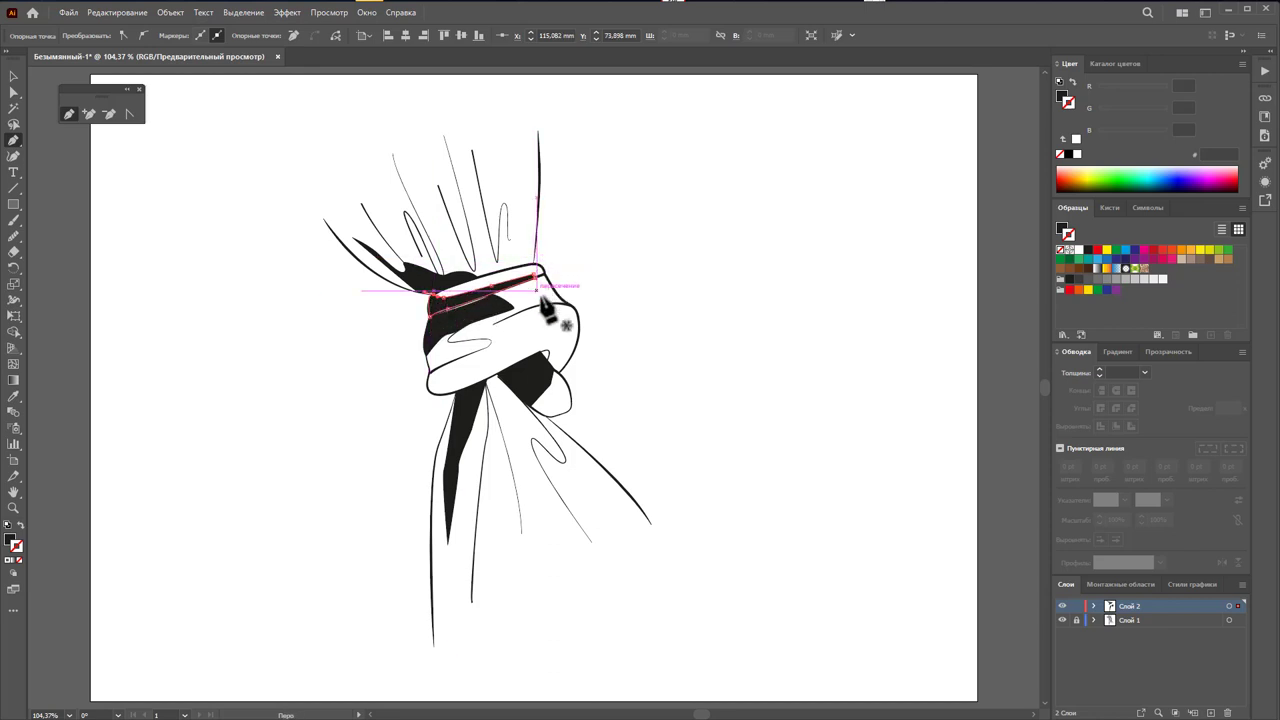
Step: Trace a closed shadow shape down the right fold to its lower tip
{"action": "left_click", "coordinate": [521, 402]}
{"action": "left_click", "coordinate": [565, 466]}
{"action": "left_click", "coordinate": [579, 495]}
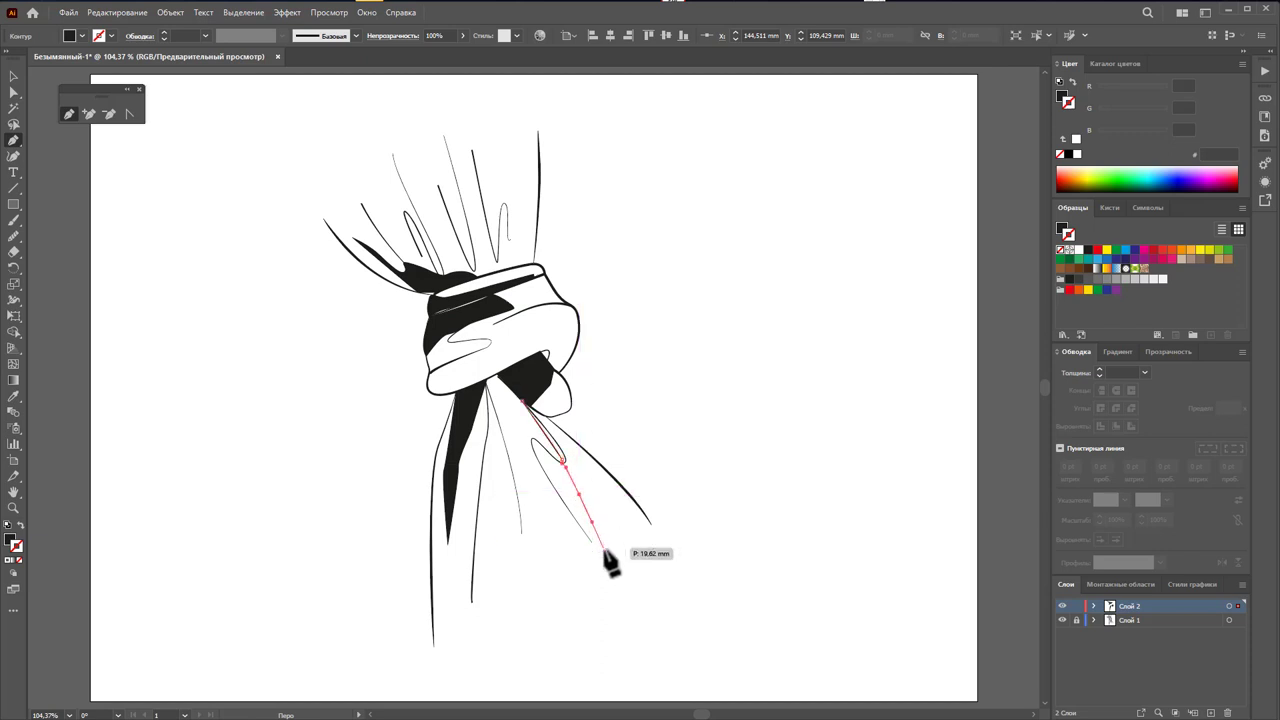
{"action": "left_click", "coordinate": [592, 524]}
{"action": "left_click", "coordinate": [614, 539]}
{"action": "left_click", "coordinate": [625, 503]}
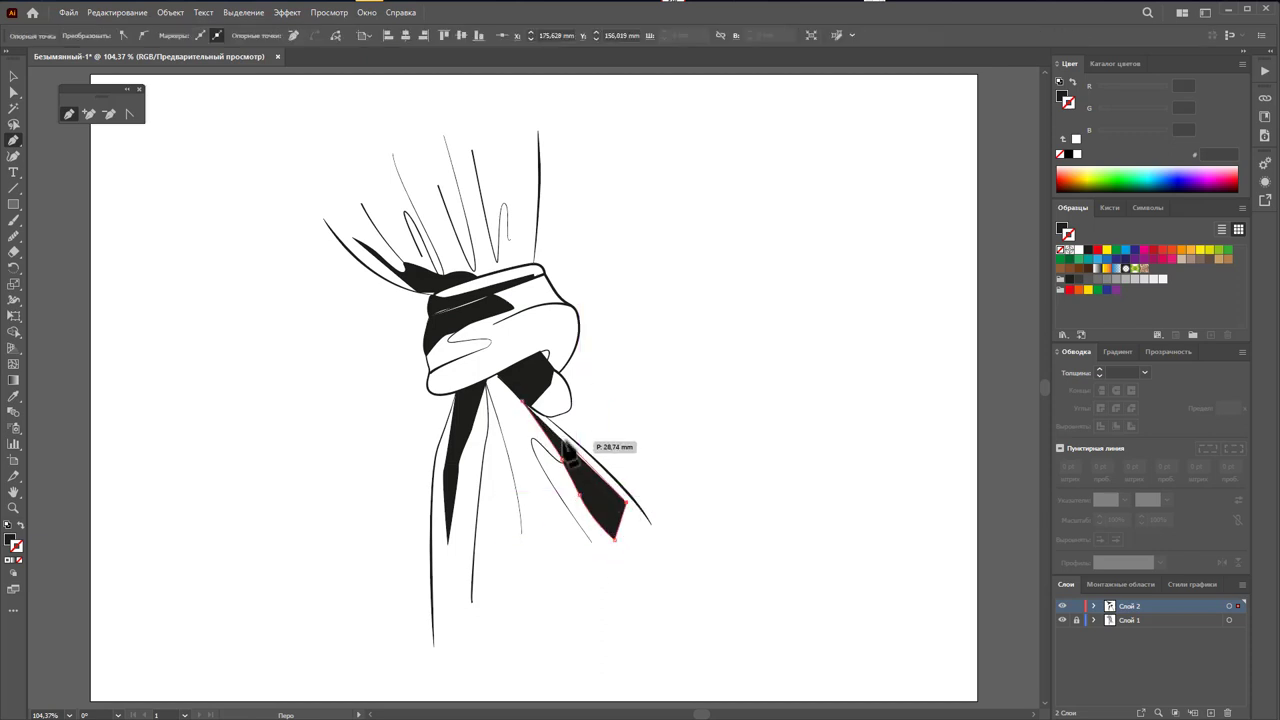
{"action": "left_click", "coordinate": [521, 402]}
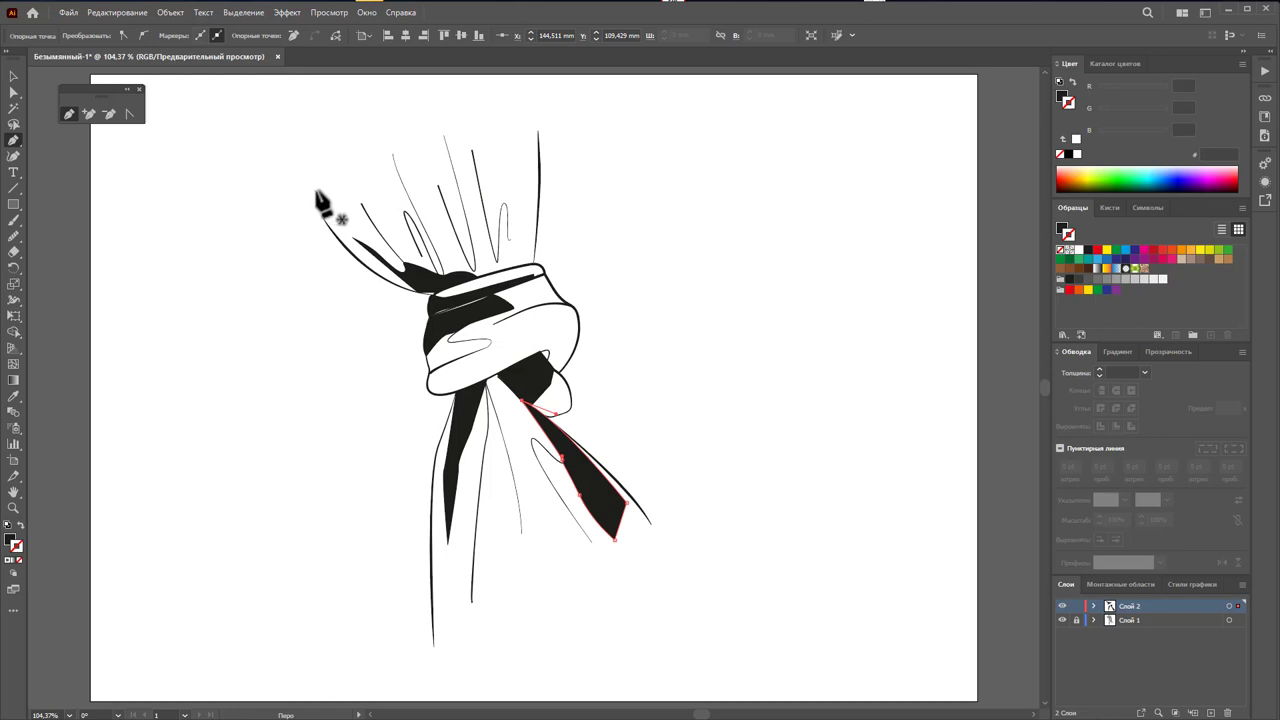
Step: Draw a curved triangular shadow from the knot's edge up the upper fabric
{"action": "mouse_move", "coordinate": [560, 300]}
{"action": "left_mouse_down"}
{"action": "mouse_move", "coordinate": [522, 302]}
{"action": "mouse_move", "coordinate": [563, 320]}
{"action": "mouse_move", "coordinate": [562, 304]}
{"action": "left_mouse_up"}
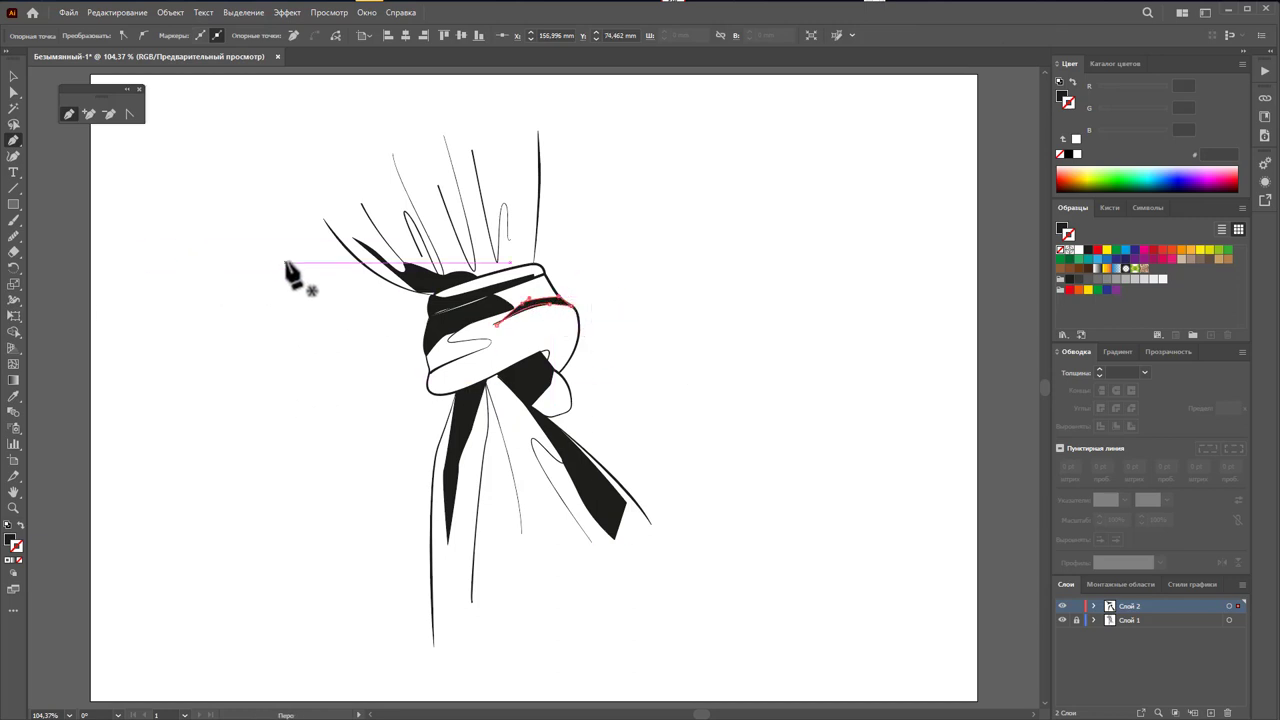
{"action": "mouse_move", "coordinate": [503, 260]}
{"action": "left_mouse_down"}
{"action": "mouse_move", "coordinate": [534, 167]}
{"action": "mouse_move", "coordinate": [540, 275]}
{"action": "left_mouse_up"}
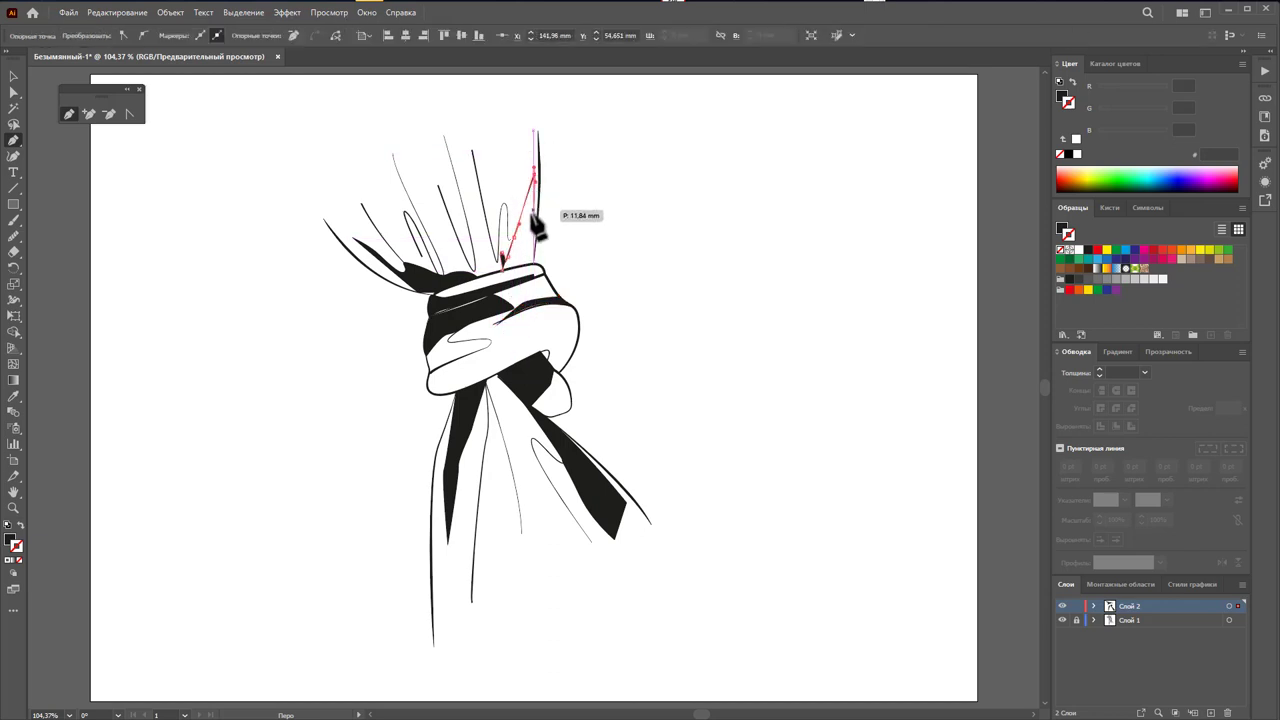
{"action": "left_click", "coordinate": [536, 268]}
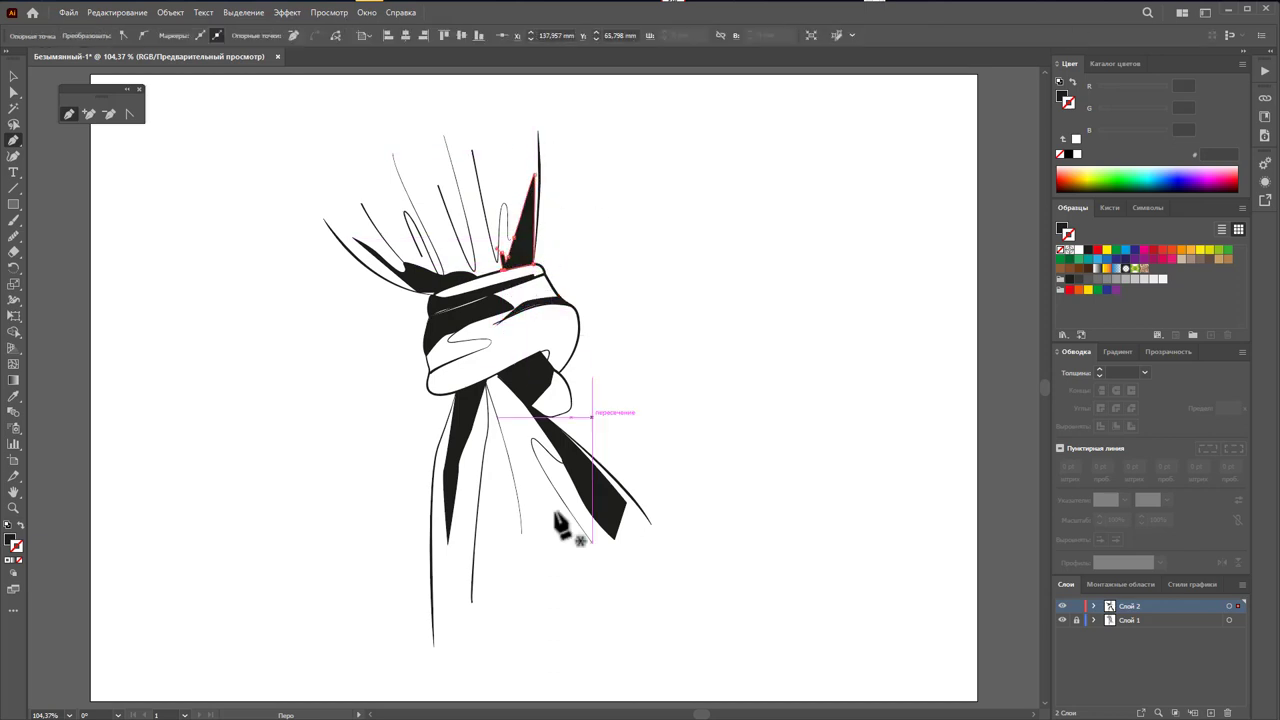
Step: Group all the black shadow shapes and set their opacity to 26%
{"action": "left_click", "coordinate": [13, 77]}
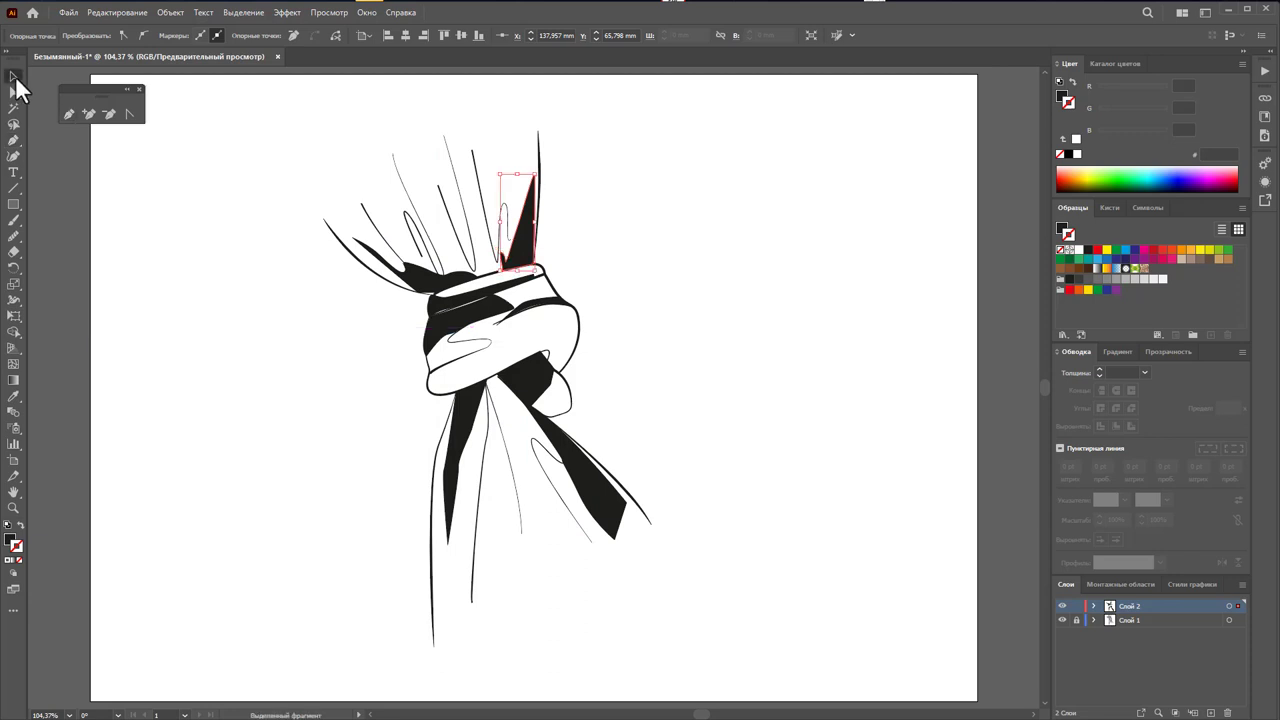
{"action": "left_click_drag", "start_coordinate": [423, 287], "coordinate": [707, 580]}
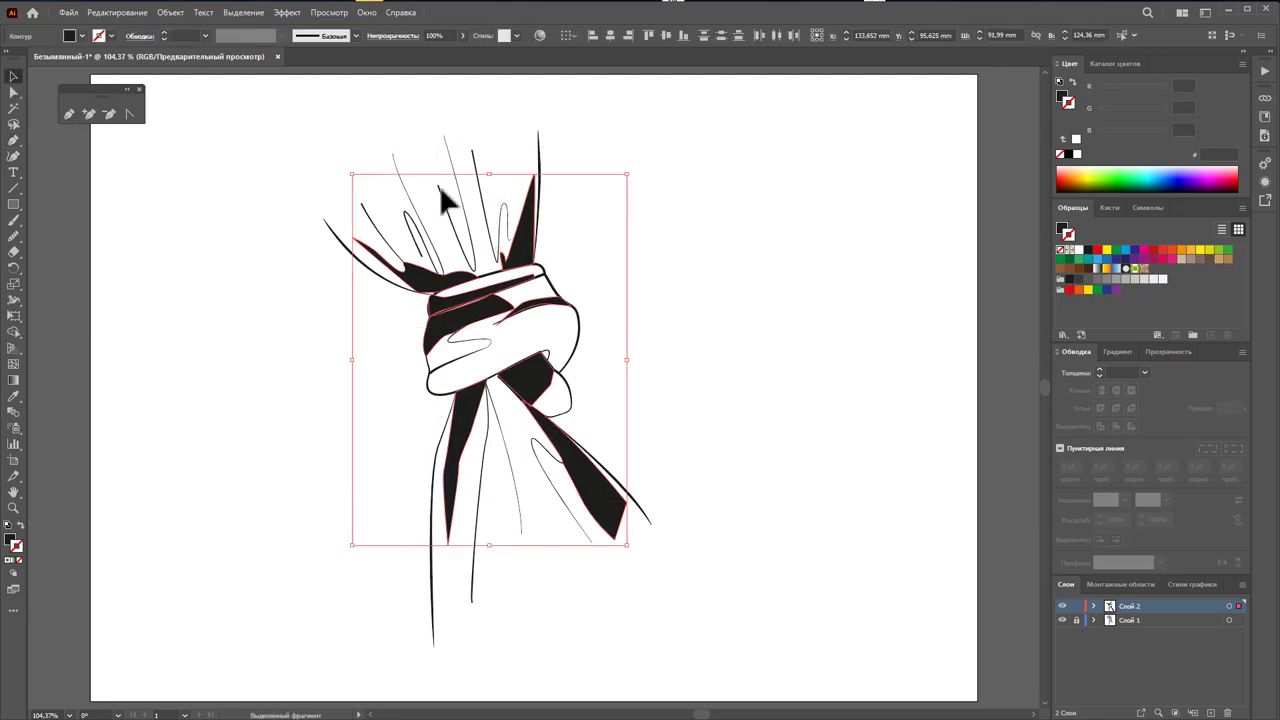
{"action": "right_click", "coordinate": [497, 270]}
{"action": "left_click", "coordinate": [560, 410]}
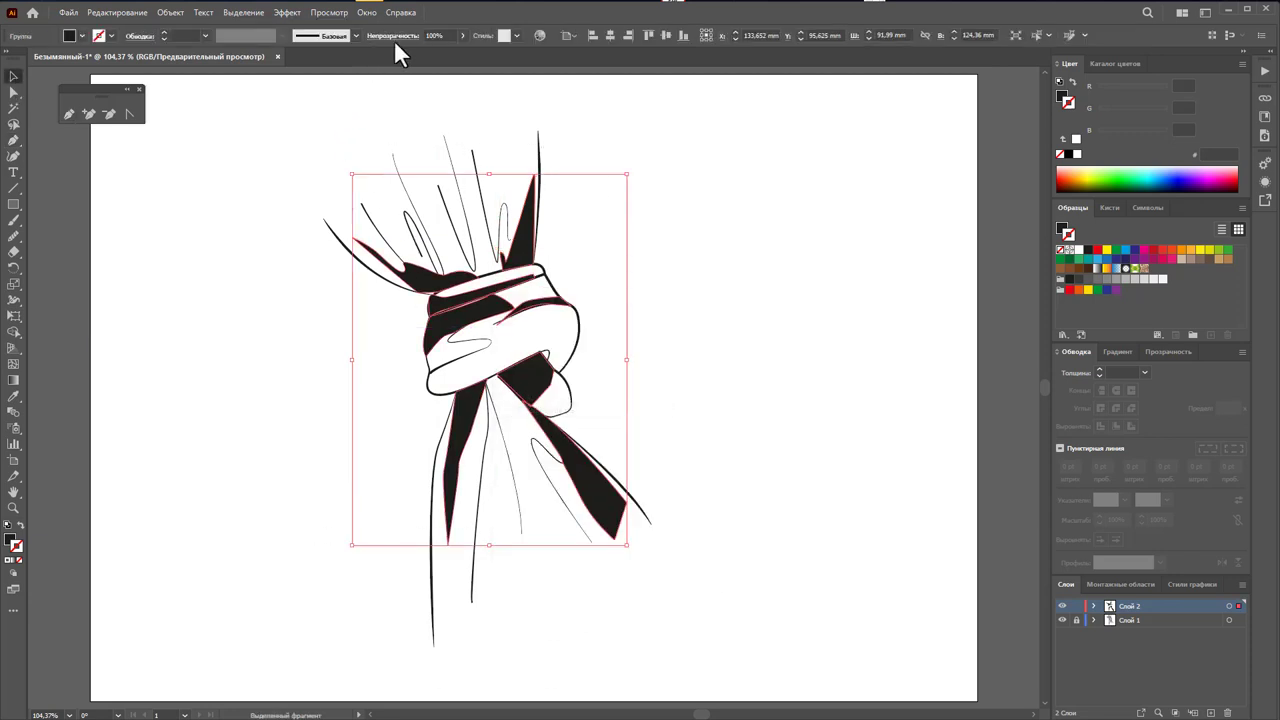
{"action": "left_click", "coordinate": [461, 37]}
{"action": "left_click_drag", "start_coordinate": [460, 51], "coordinate": [426, 56]}
{"action": "left_click", "coordinate": [461, 37]}
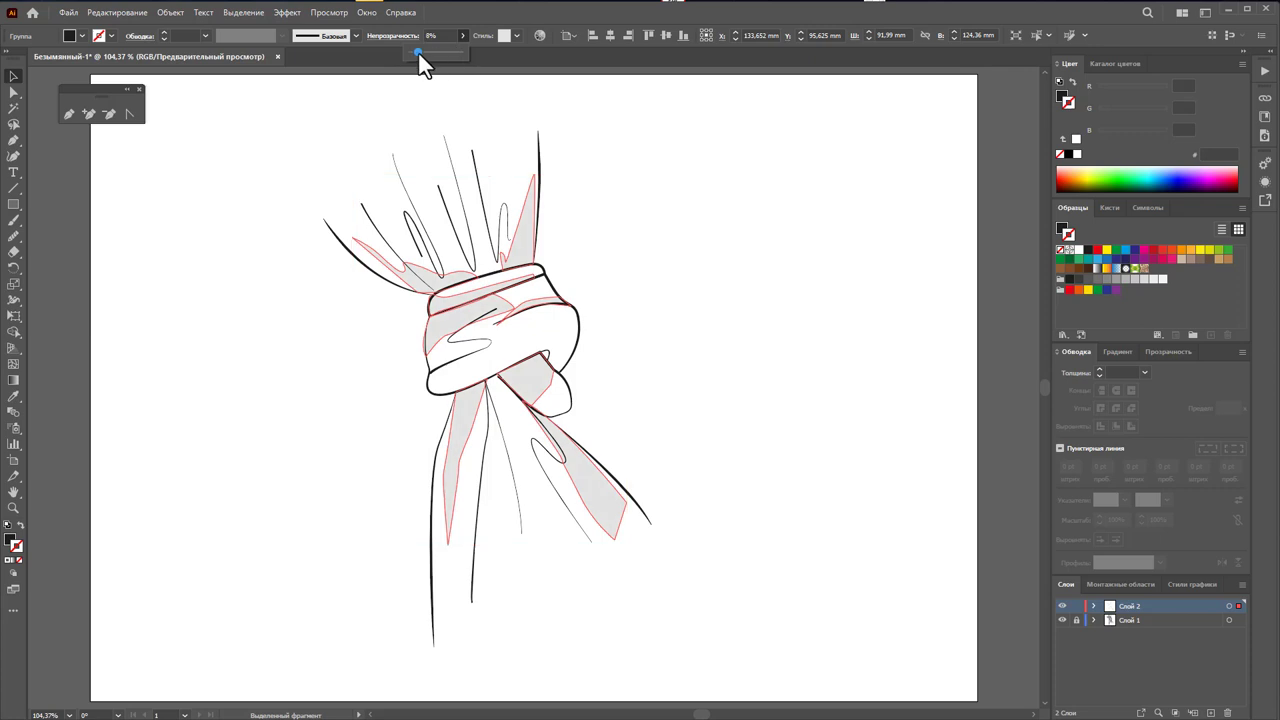
Step: Apply a Gaussian blur with a 7,946 px radius to the shadow group
{"action": "left_click", "coordinate": [287, 12]}
{"action": "mouse_move", "coordinate": [310, 267]}
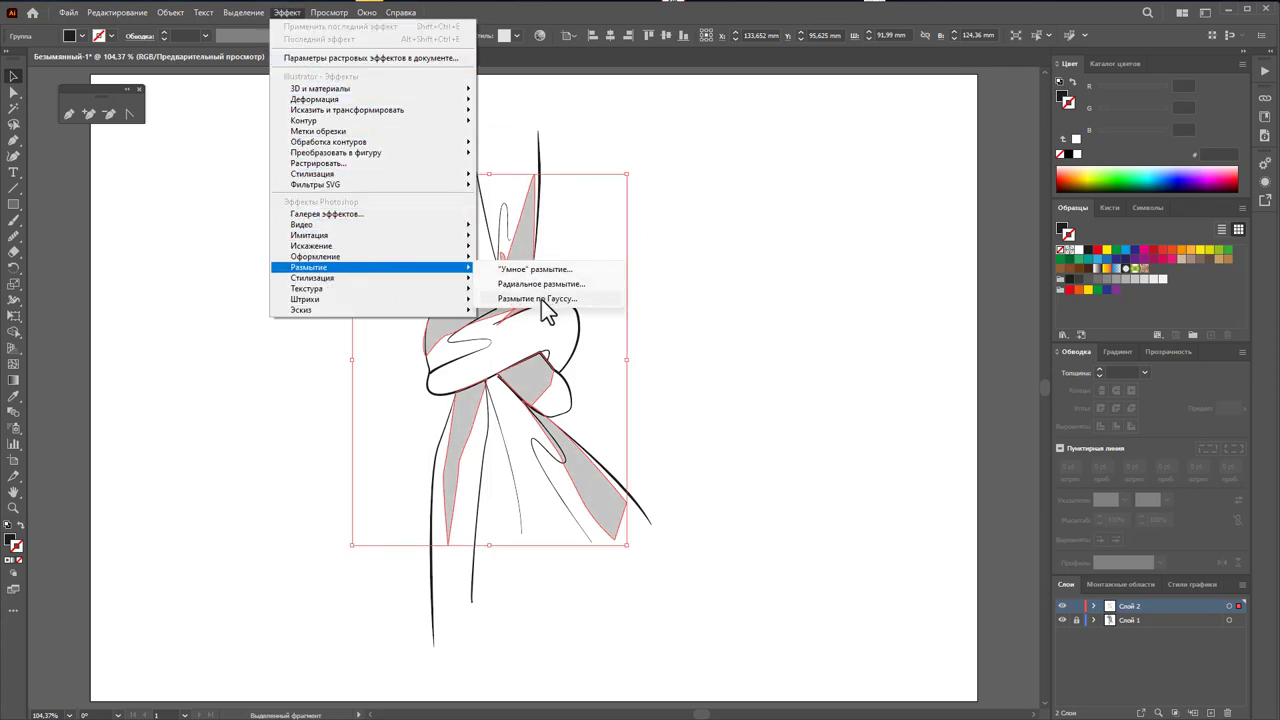
{"action": "left_click", "coordinate": [540, 299]}
{"action": "left_click_drag", "start_coordinate": [903, 361], "coordinate": [909, 360]}
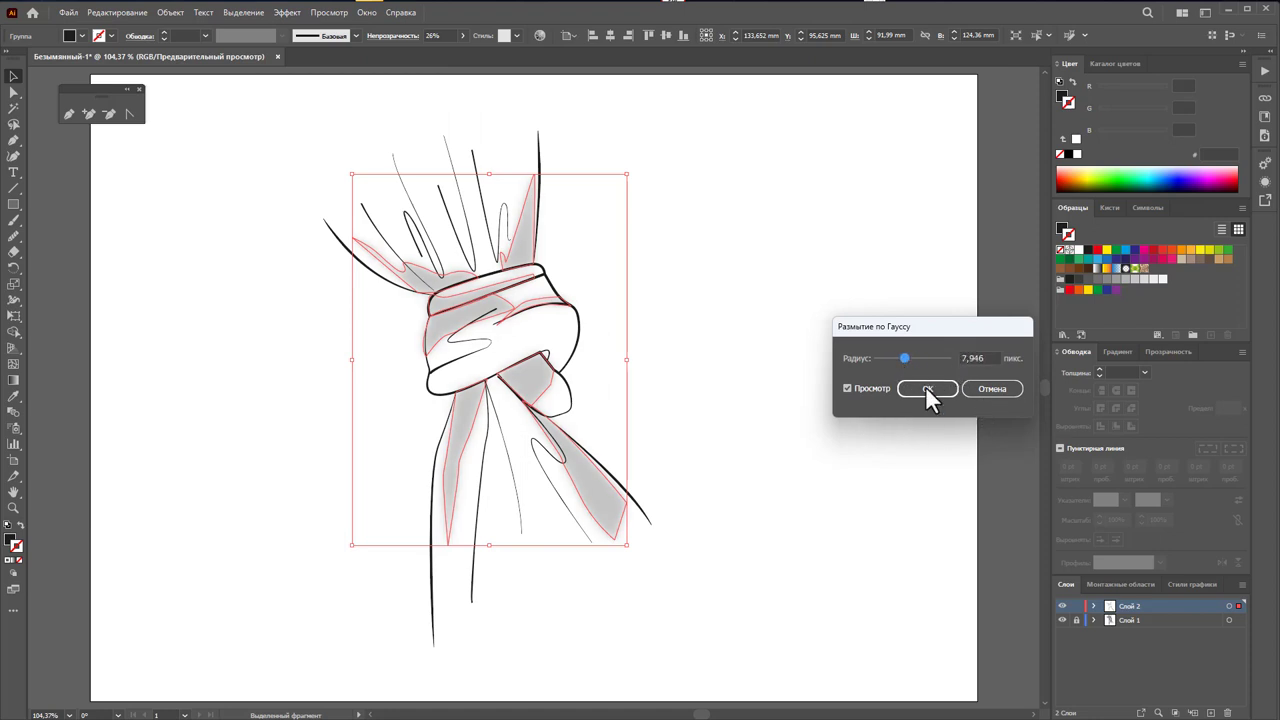
{"action": "left_click", "coordinate": [926, 396]}
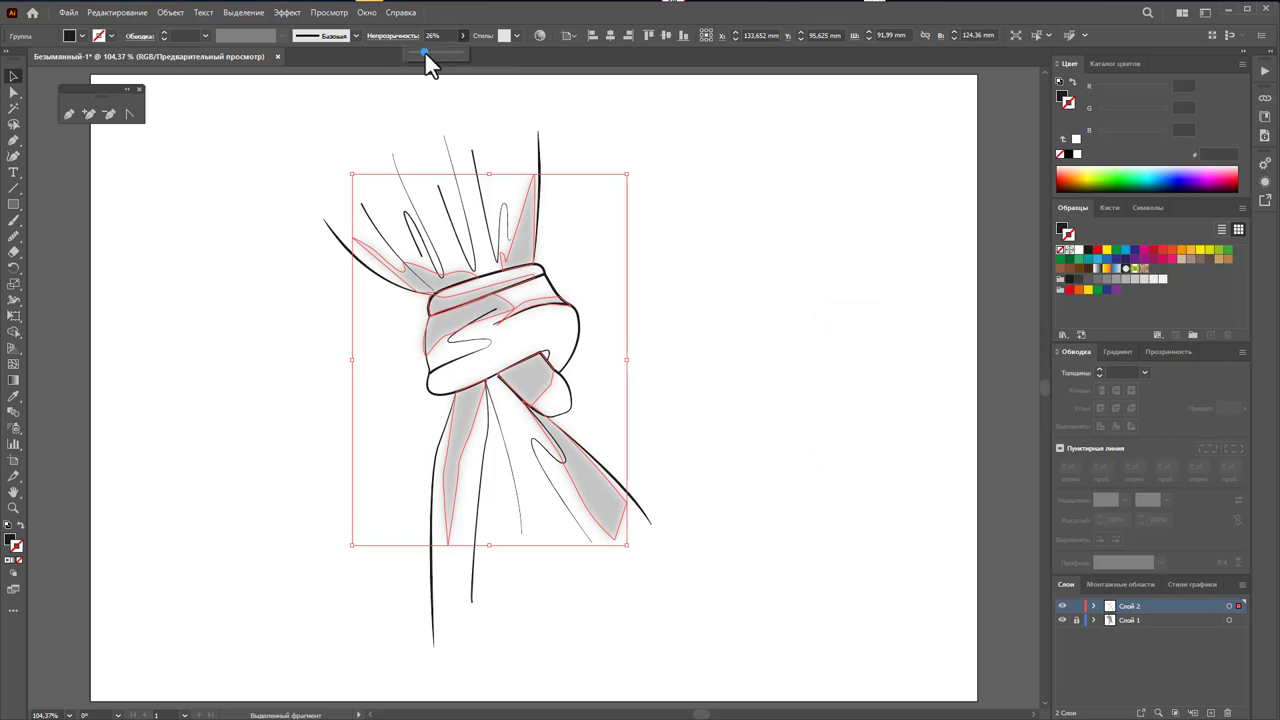
{"action": "left_click", "coordinate": [688, 232]}
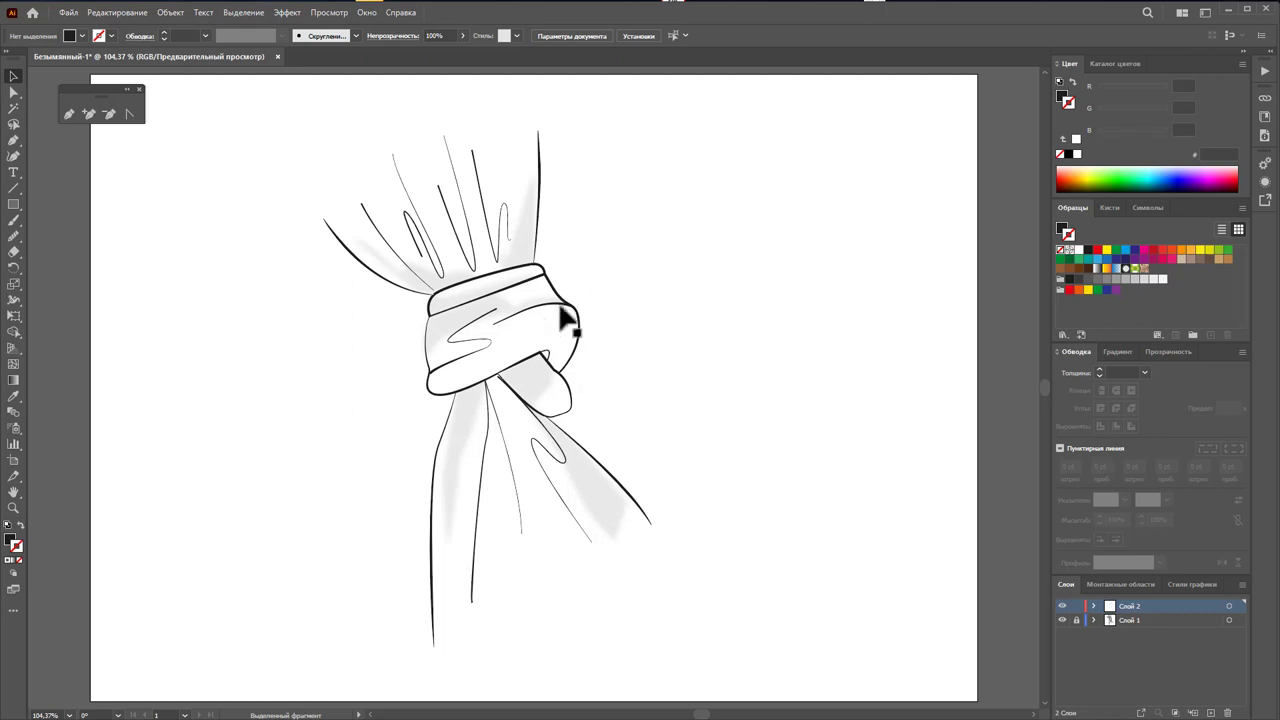
Step: Unlock Layer 1 and give the knot band outline a Uniform width profile
{"action": "left_click", "coordinate": [1076, 620]}
{"action": "left_click", "coordinate": [567, 353]}
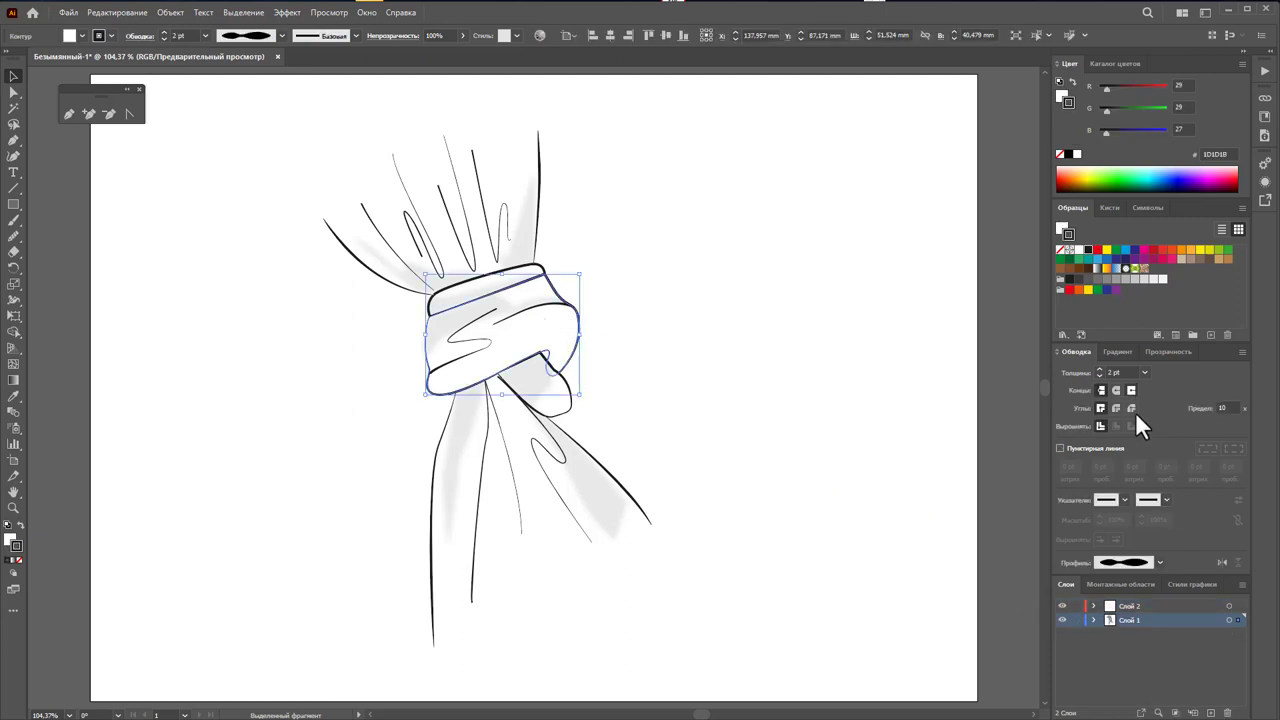
{"action": "left_click", "coordinate": [1157, 562]}
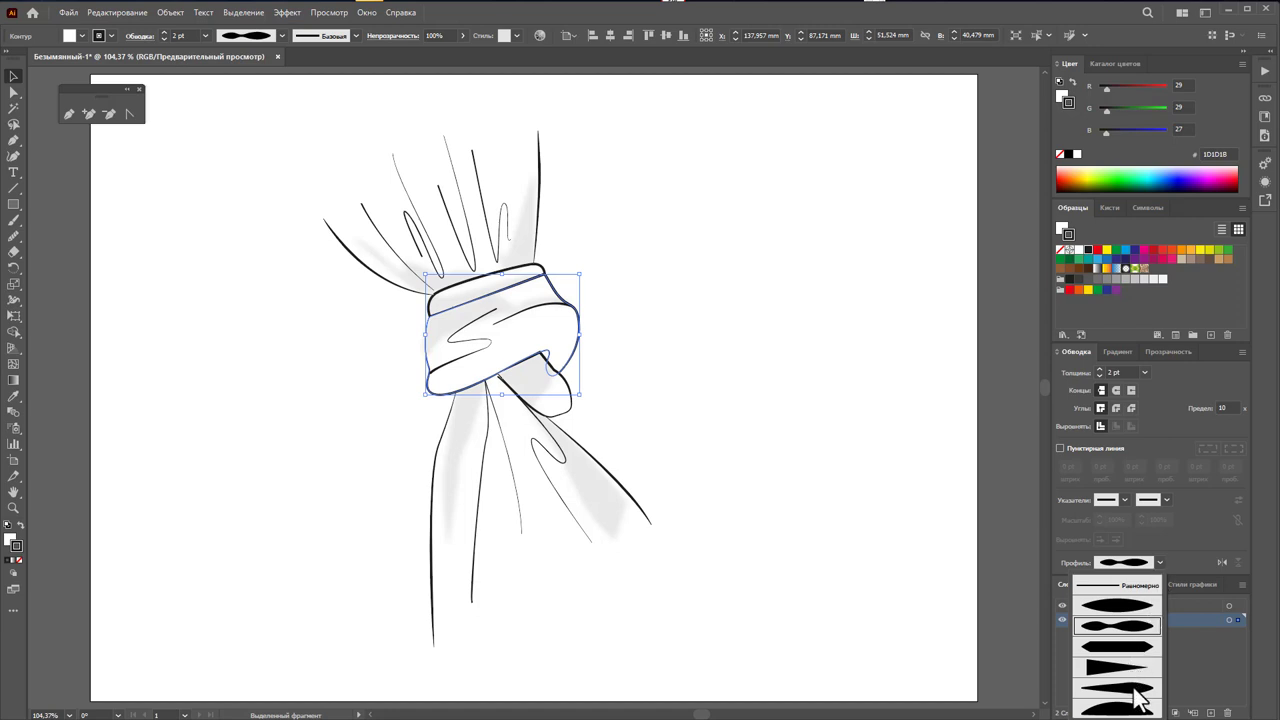
{"action": "left_click", "coordinate": [1110, 606]}
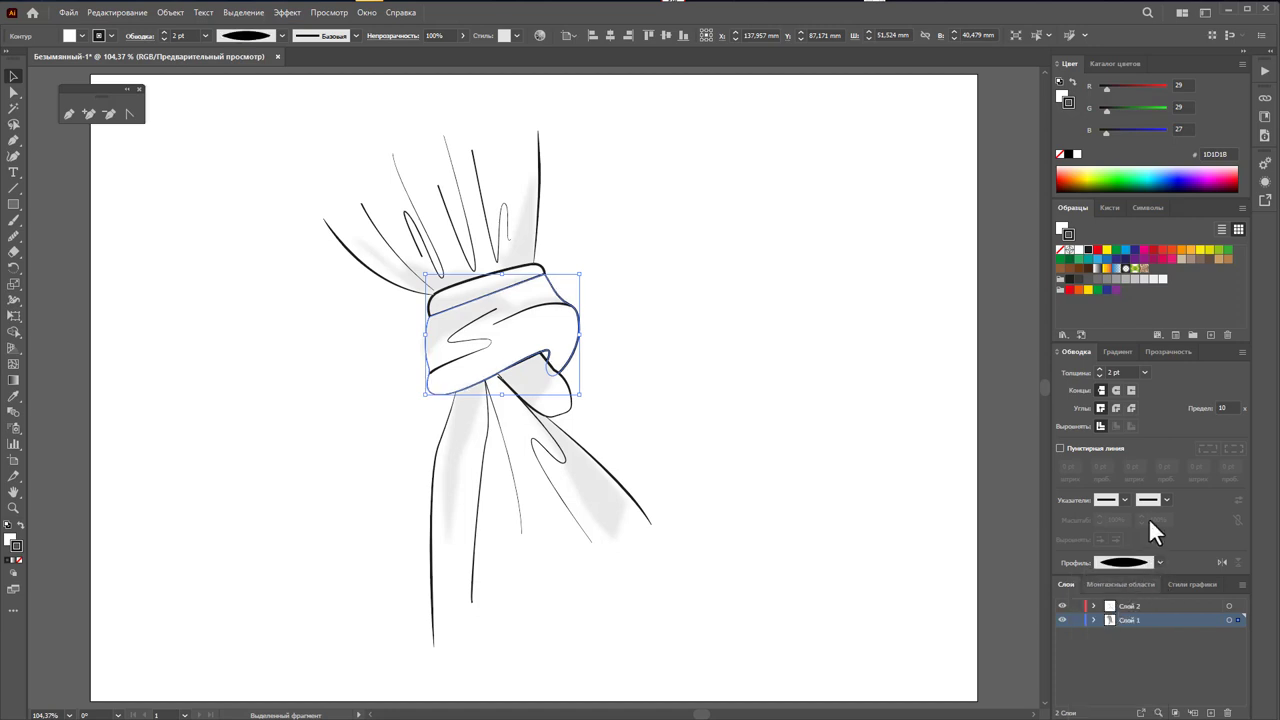
{"action": "left_click", "coordinate": [1157, 562]}
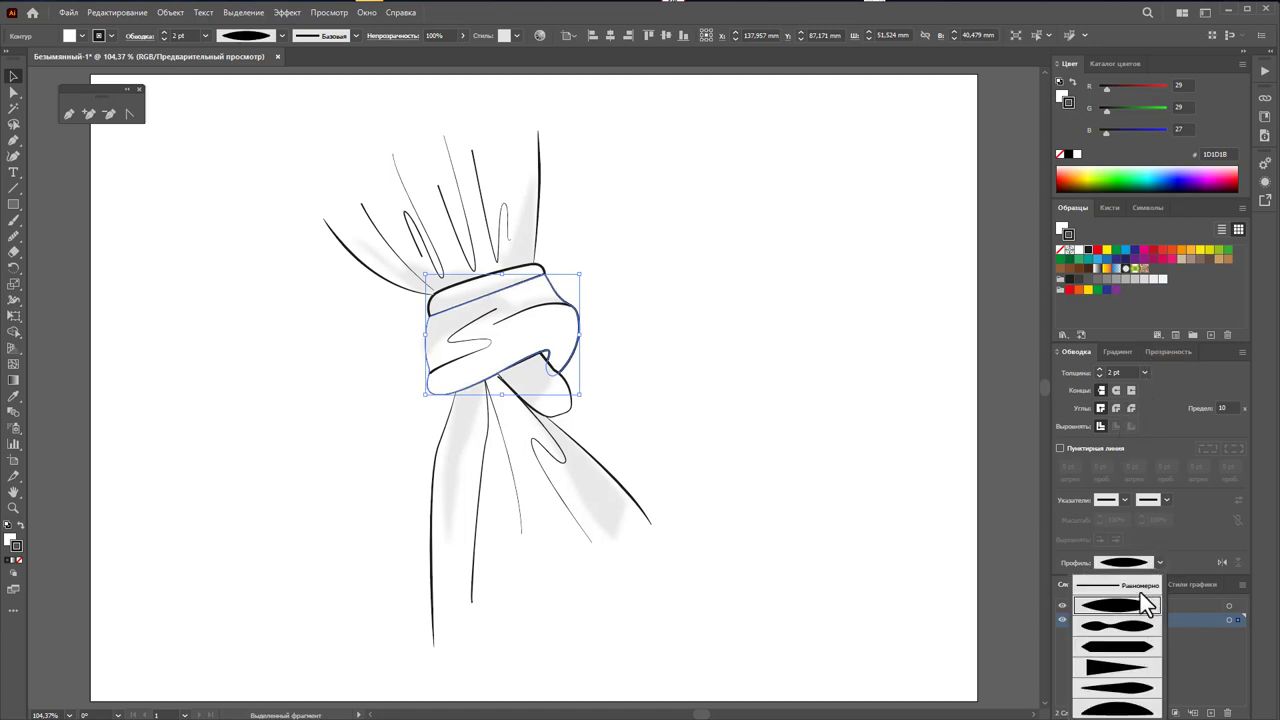
{"action": "left_click", "coordinate": [1138, 592]}
{"action": "left_click", "coordinate": [773, 490]}
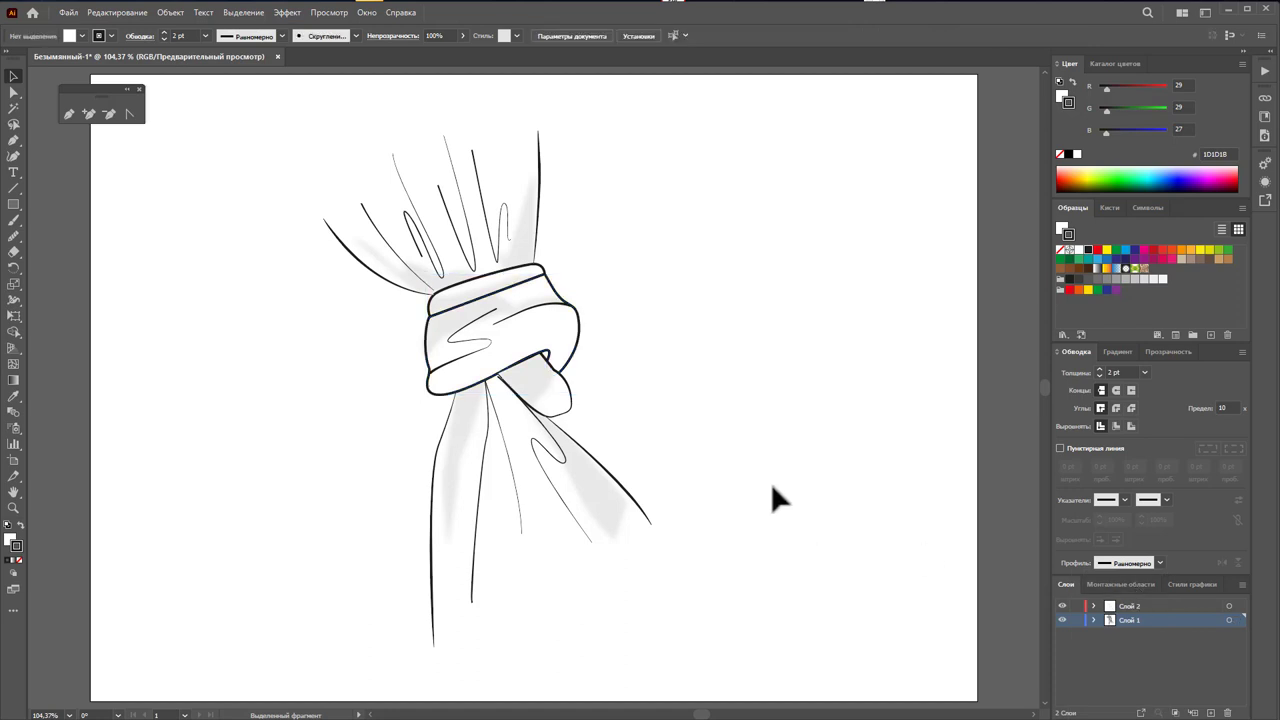
Step: Group all the sleeve drawing's paths and move the group to the left
{"action": "left_click_drag", "start_coordinate": [694, 571], "coordinate": [409, 266]}
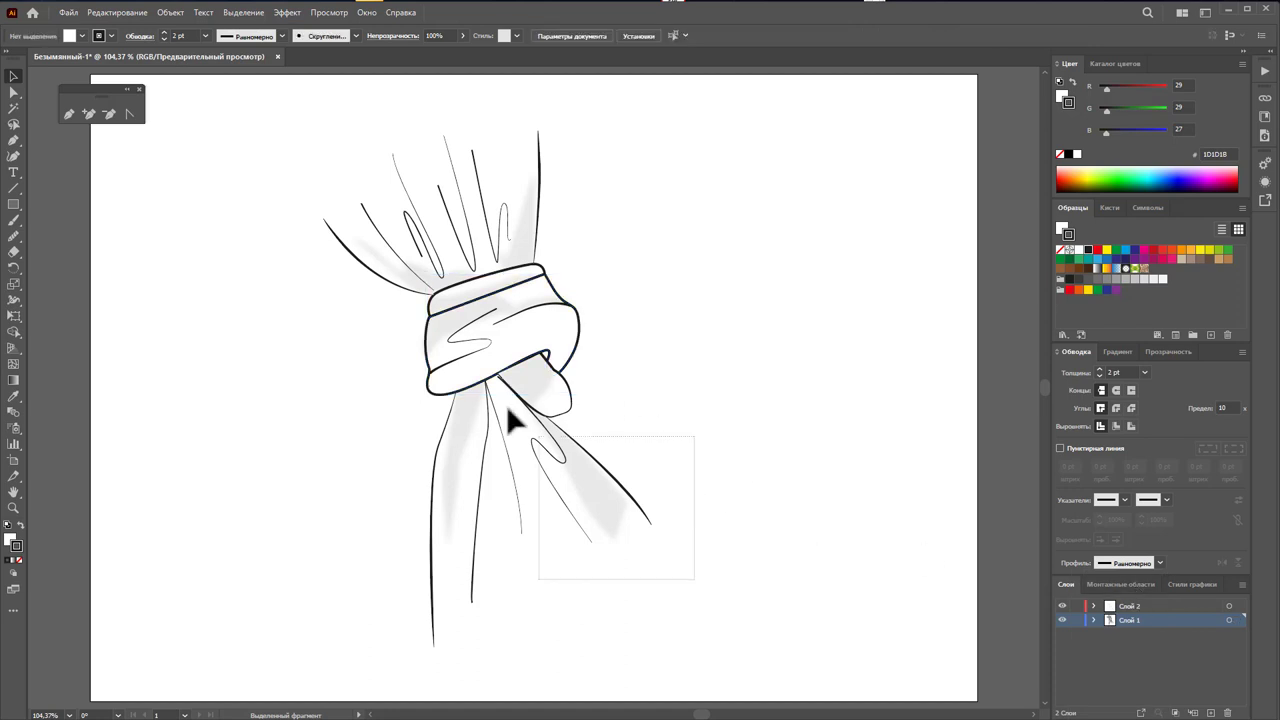
{"action": "right_click", "coordinate": [438, 256]}
{"action": "left_click", "coordinate": [505, 424]}
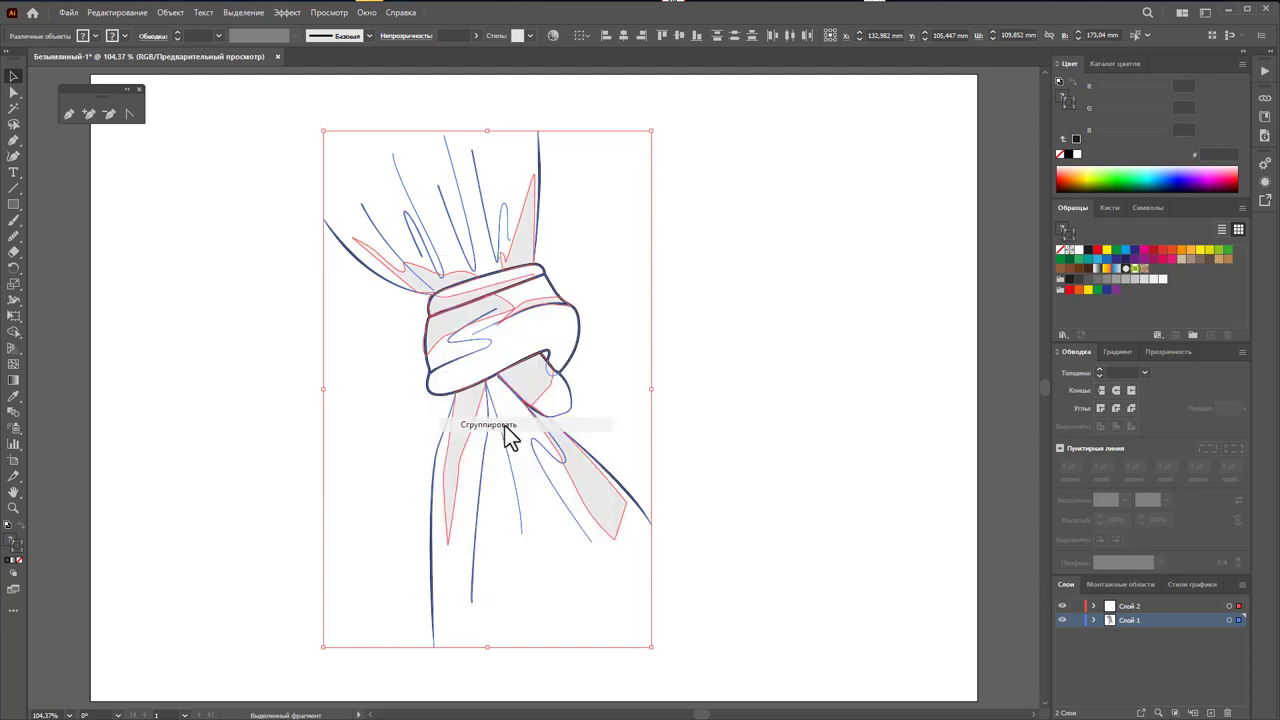
{"action": "mouse_move", "coordinate": [521, 372]}
{"action": "left_mouse_down"}
{"action": "mouse_move", "coordinate": [307, 351]}
{"action": "mouse_move", "coordinate": [676, 348]}
{"action": "left_mouse_up"}
{"action": "left_click", "coordinate": [525, 383]}
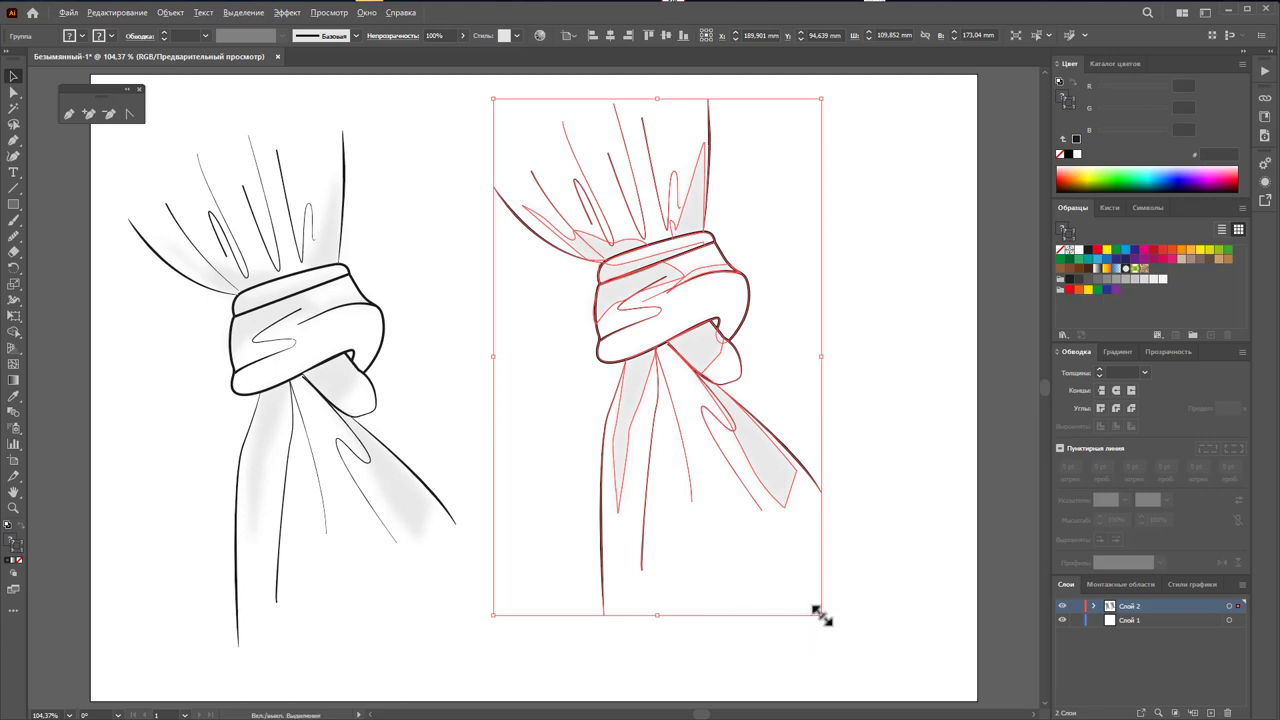
Step: Shrink a copy of the drawing to a small size and move it to the upper right
{"action": "left_click_drag", "start_coordinate": [820, 616], "coordinate": [722, 455]}
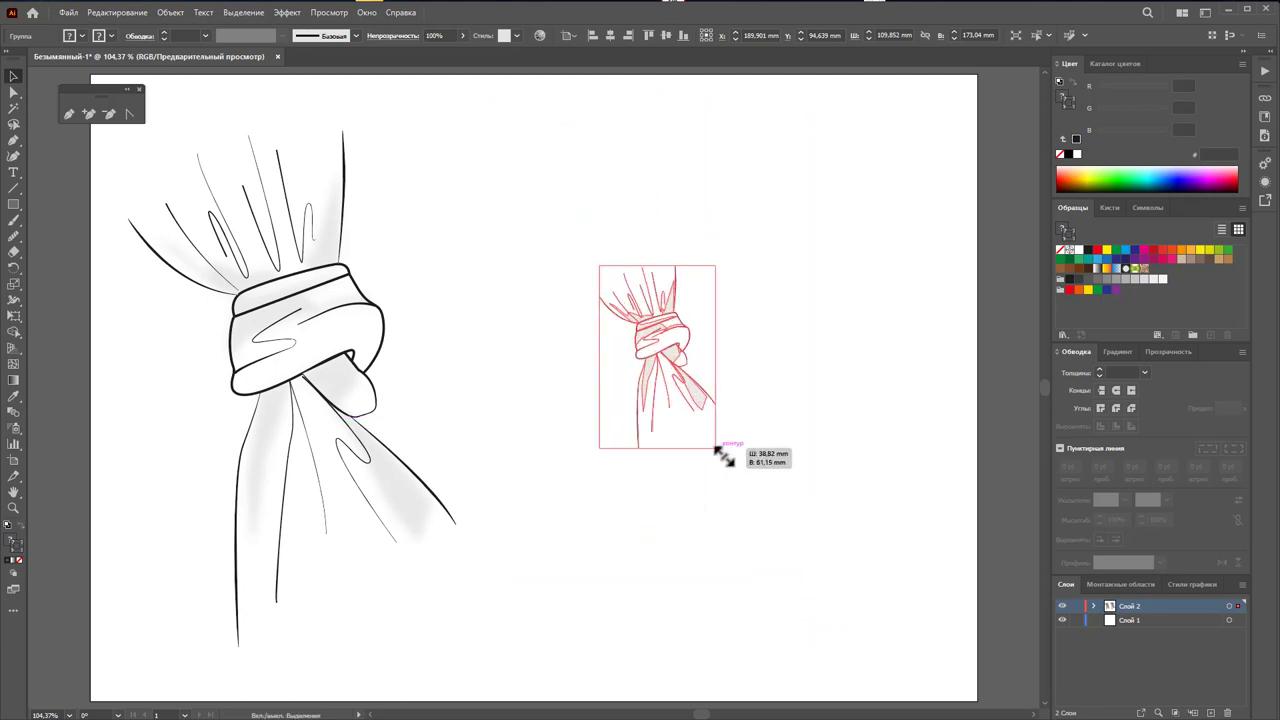
{"action": "left_click_drag", "start_coordinate": [671, 357], "coordinate": [670, 248]}
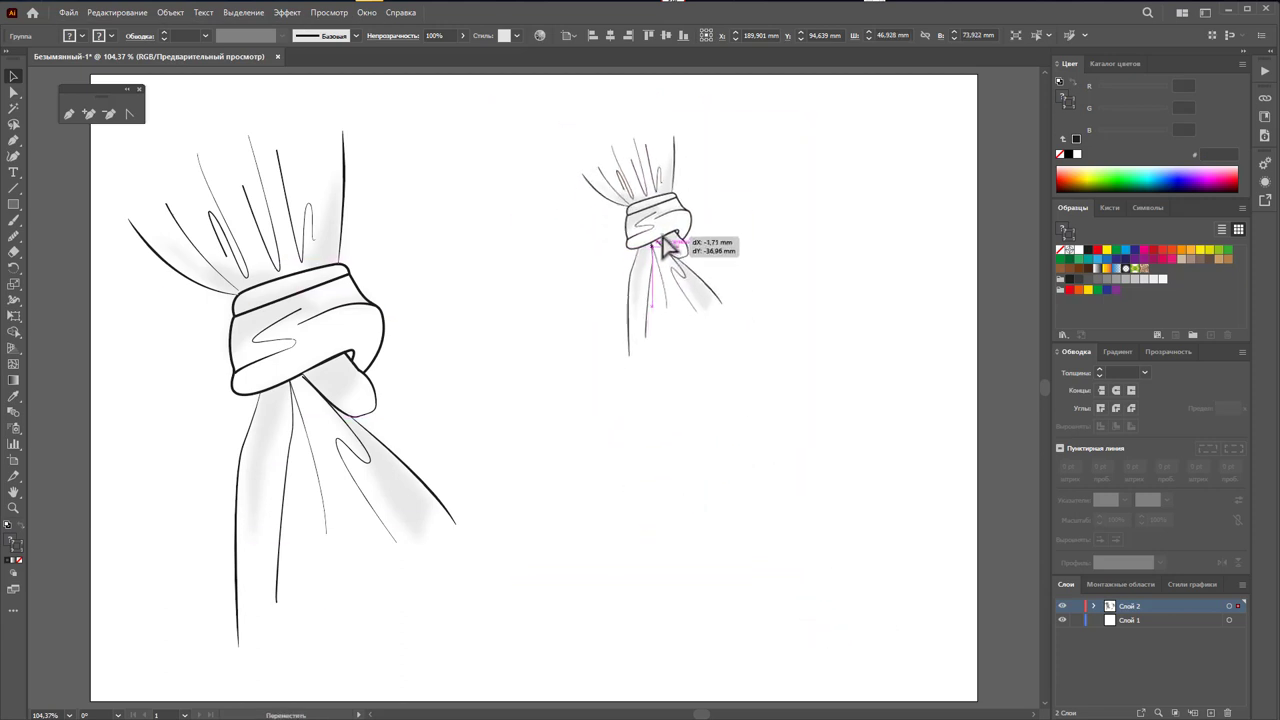
{"action": "left_click", "coordinate": [790, 294]}
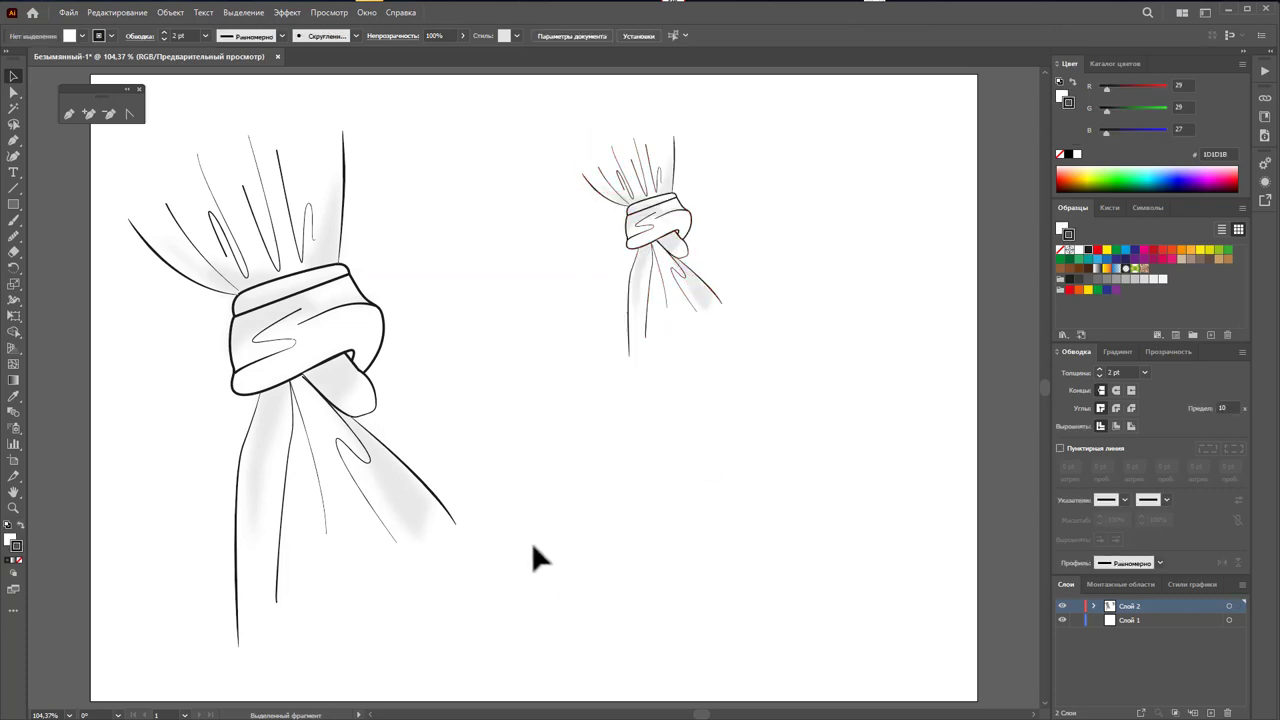
{"action": "left_click_drag", "start_coordinate": [519, 599], "coordinate": [171, 226]}
{"action": "left_click", "coordinate": [784, 386]}
{"action": "left_click_drag", "start_coordinate": [533, 150], "coordinate": [534, 151]}
{"action": "left_click", "coordinate": [786, 252]}
{"action": "left_click_drag", "start_coordinate": [798, 406], "coordinate": [647, 320]}
Step: Alt-drag a copy of the large drawing right, scale it down, and reposition the small drawing upper right
{"action": "left_click_drag", "start_coordinate": [557, 600], "coordinate": [191, 180]}
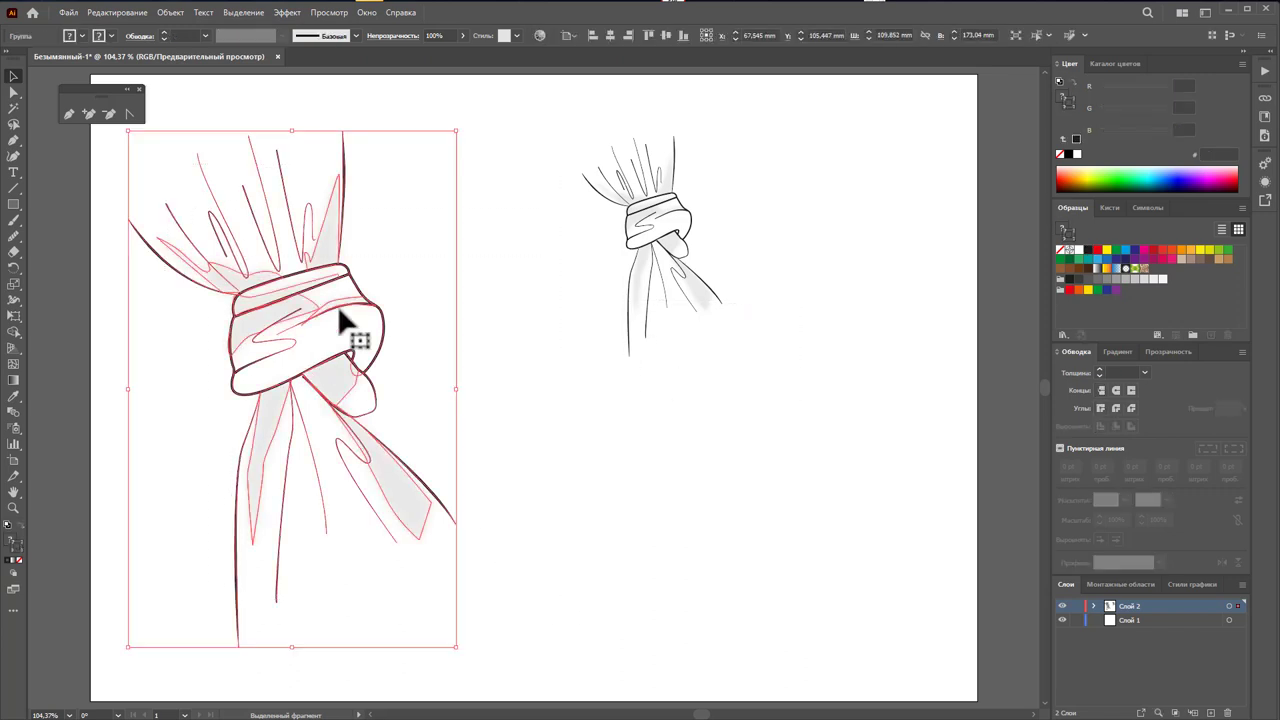
{"action": "left_click_drag", "start_coordinate": [338, 310], "coordinate": [767, 412]}
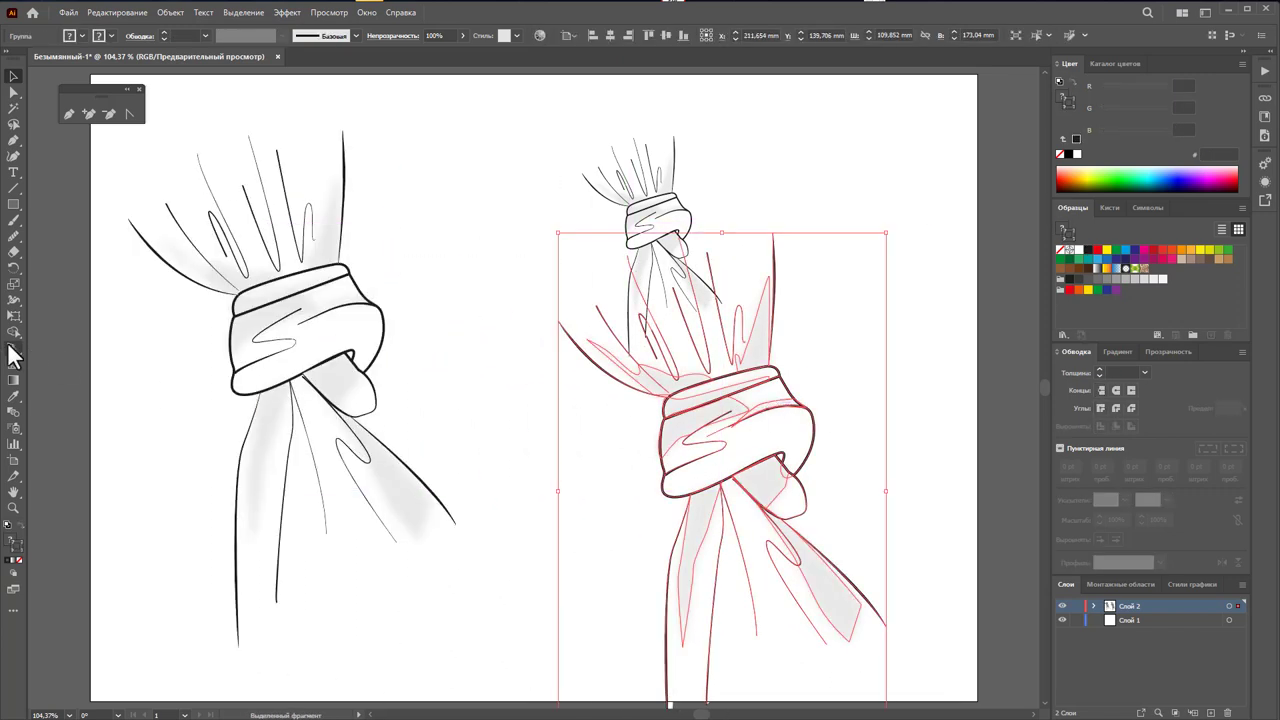
{"action": "double_click", "coordinate": [14, 284]}
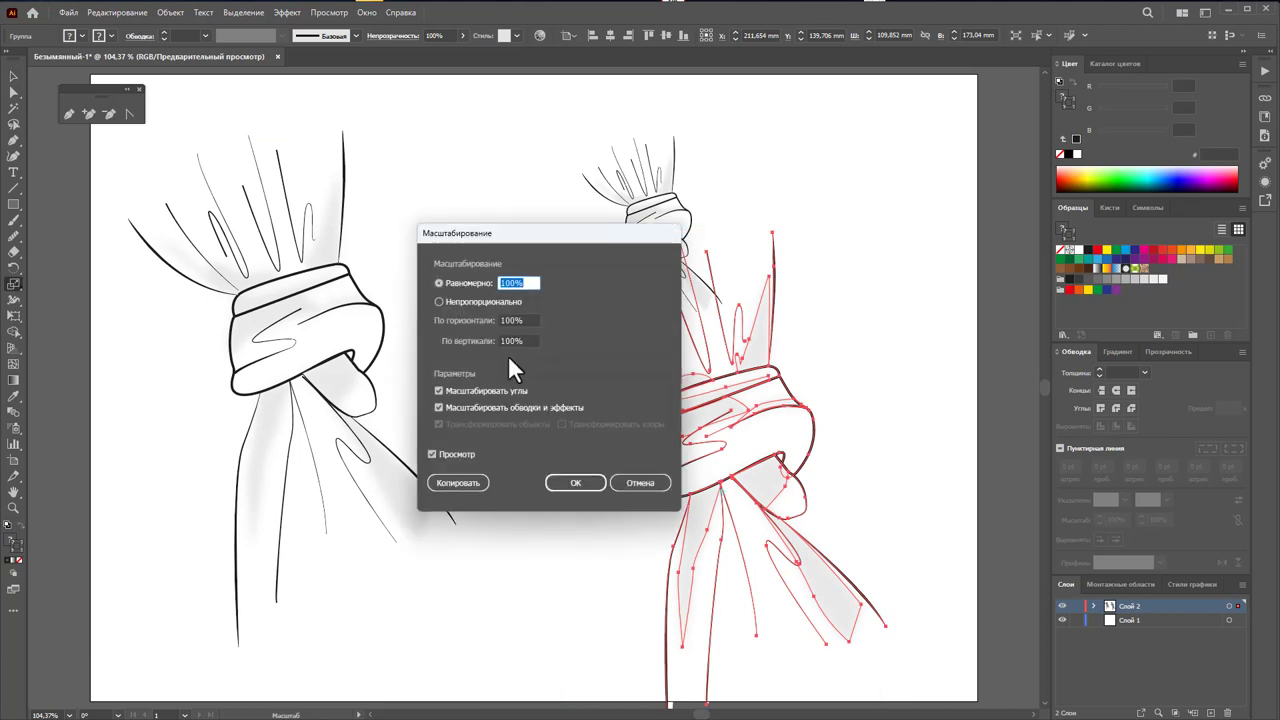
{"action": "left_click", "coordinate": [577, 482]}
{"action": "left_click", "coordinate": [14, 76]}
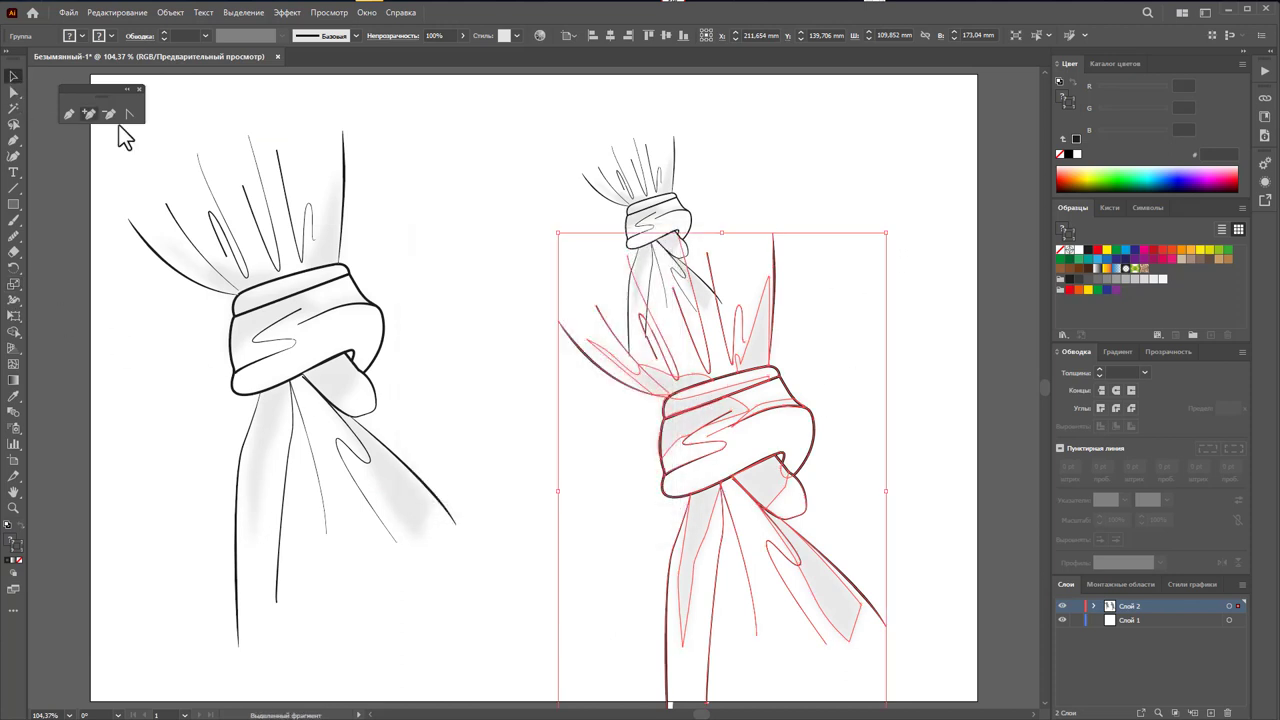
{"action": "left_click_drag", "start_coordinate": [886, 233], "coordinate": [790, 386]}
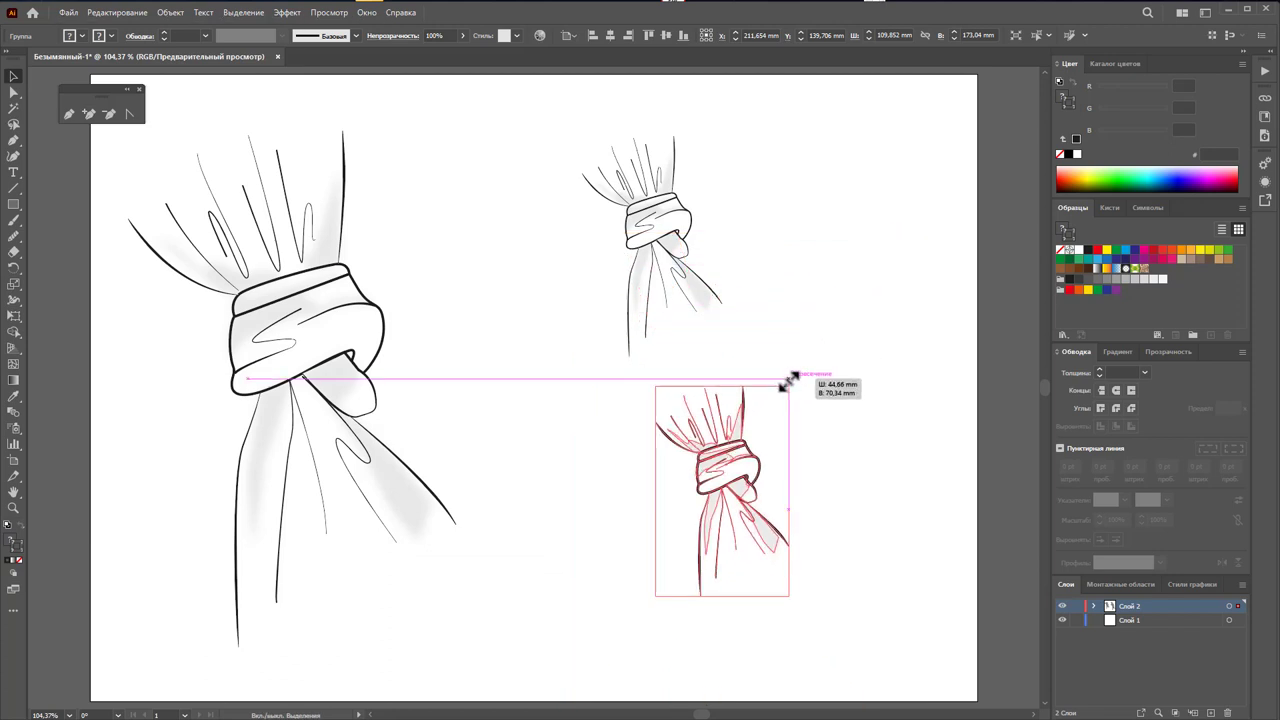
{"action": "left_click_drag", "start_coordinate": [730, 314], "coordinate": [531, 139]}
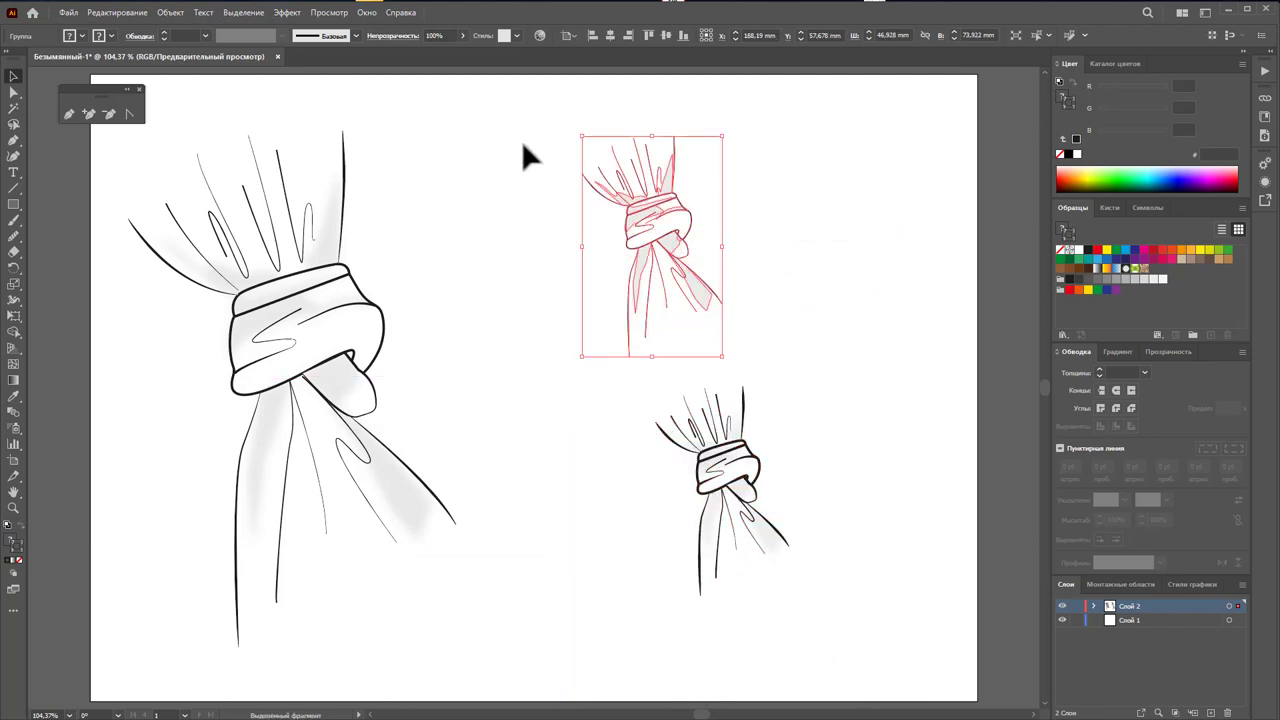
{"action": "mouse_move", "coordinate": [645, 240]}
{"action": "left_mouse_down"}
{"action": "mouse_move", "coordinate": [716, 486]}
{"action": "mouse_move", "coordinate": [680, 251]}
{"action": "left_mouse_up"}
{"action": "left_click", "coordinate": [723, 314]}
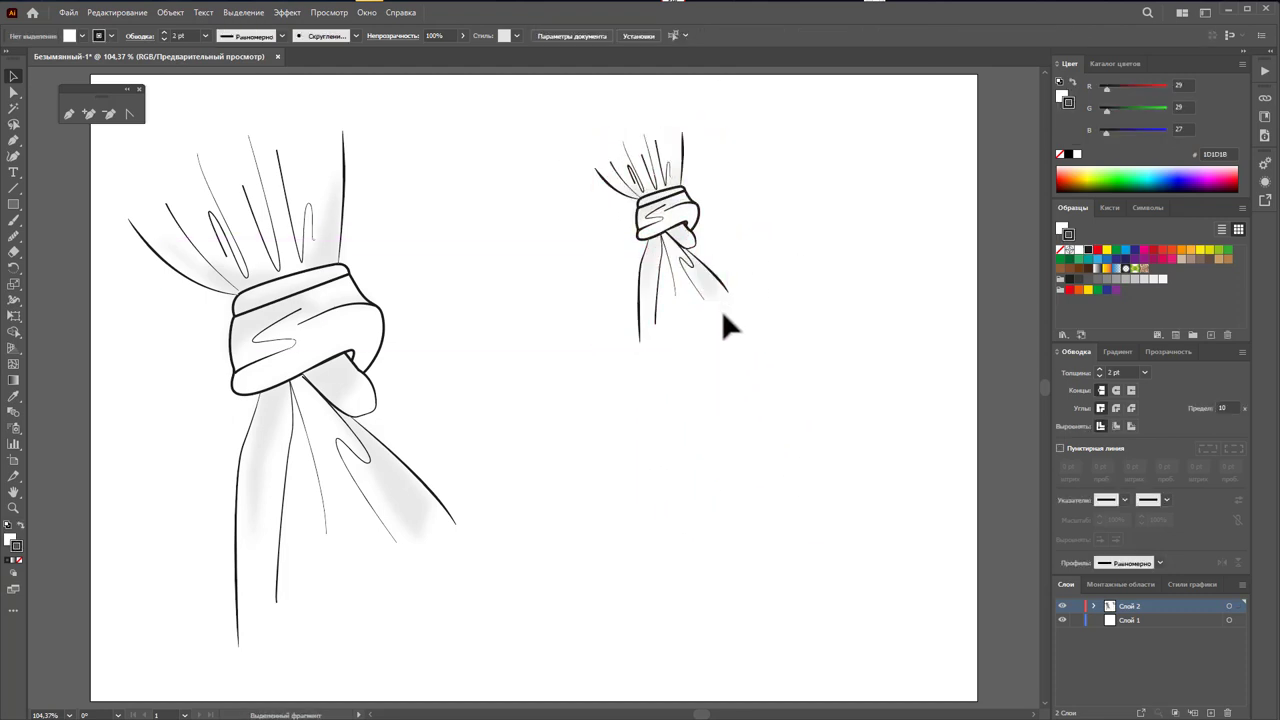
Step: Alt-drag a full-size copy of the large drawing to the lower right
{"action": "left_click", "coordinate": [385, 330]}
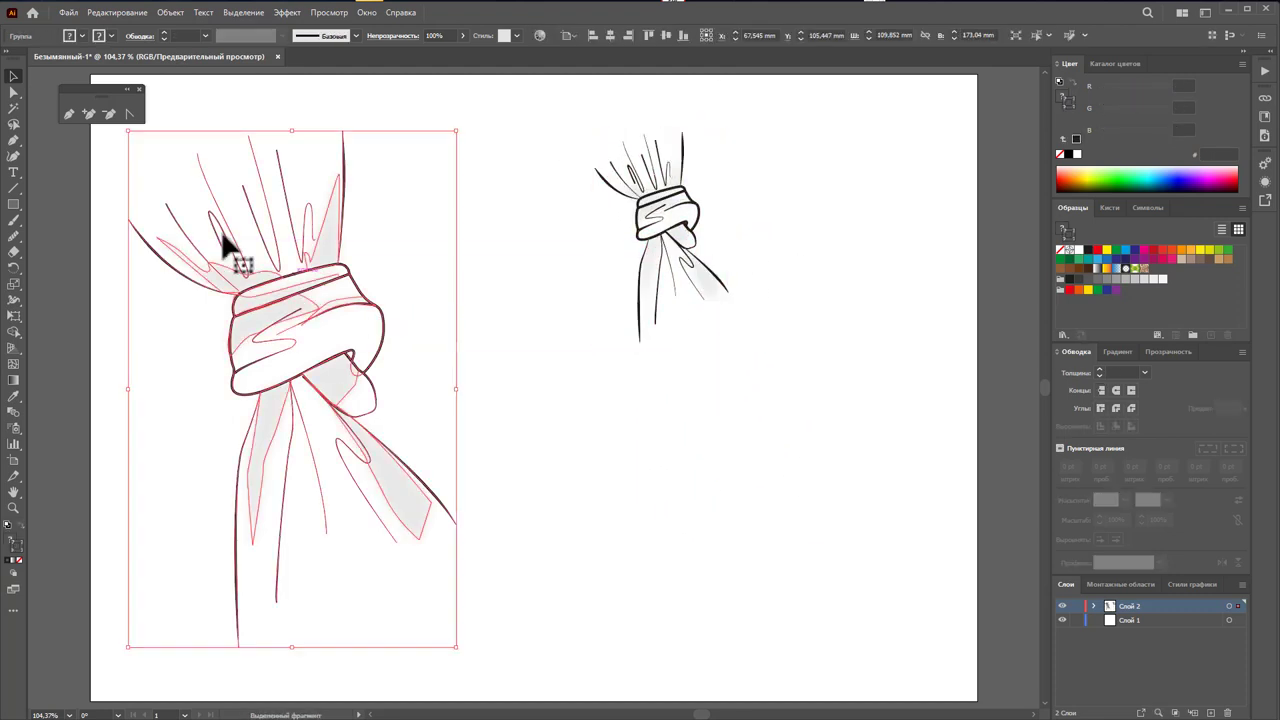
{"action": "left_click", "coordinate": [14, 91]}
{"action": "left_click", "coordinate": [397, 378]}
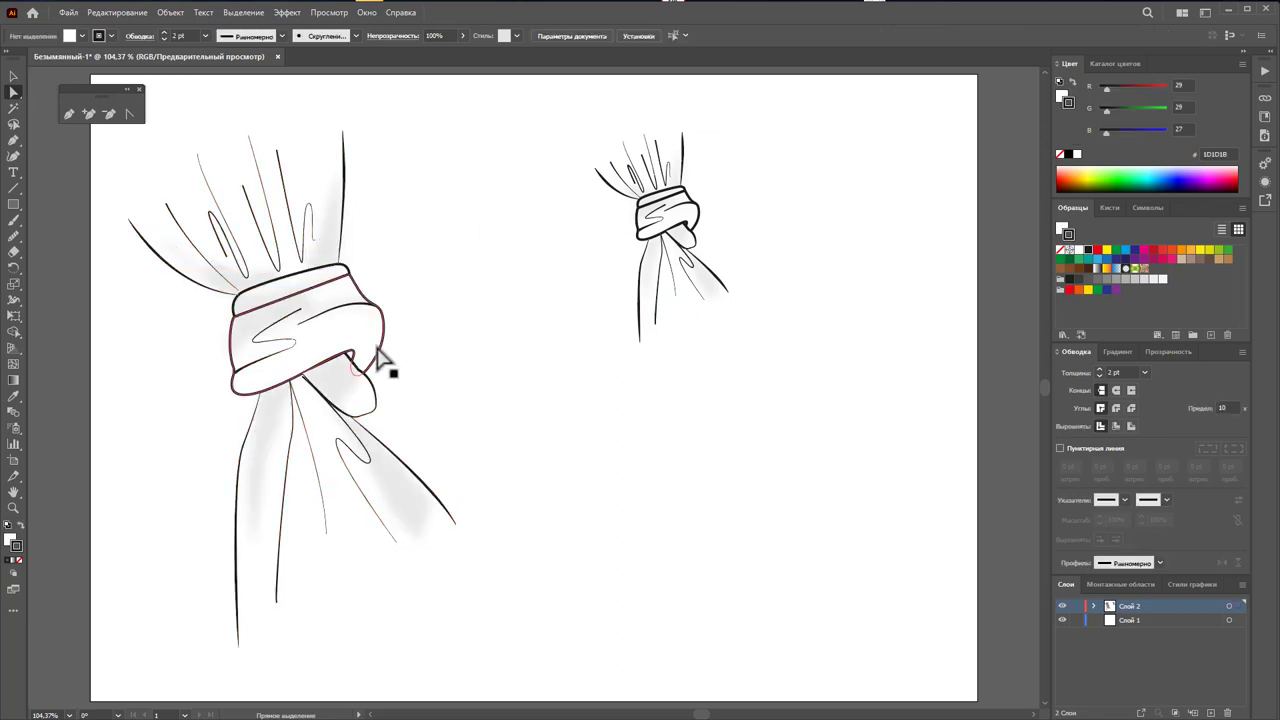
{"action": "left_click", "coordinate": [384, 362]}
{"action": "left_click", "coordinate": [712, 243]}
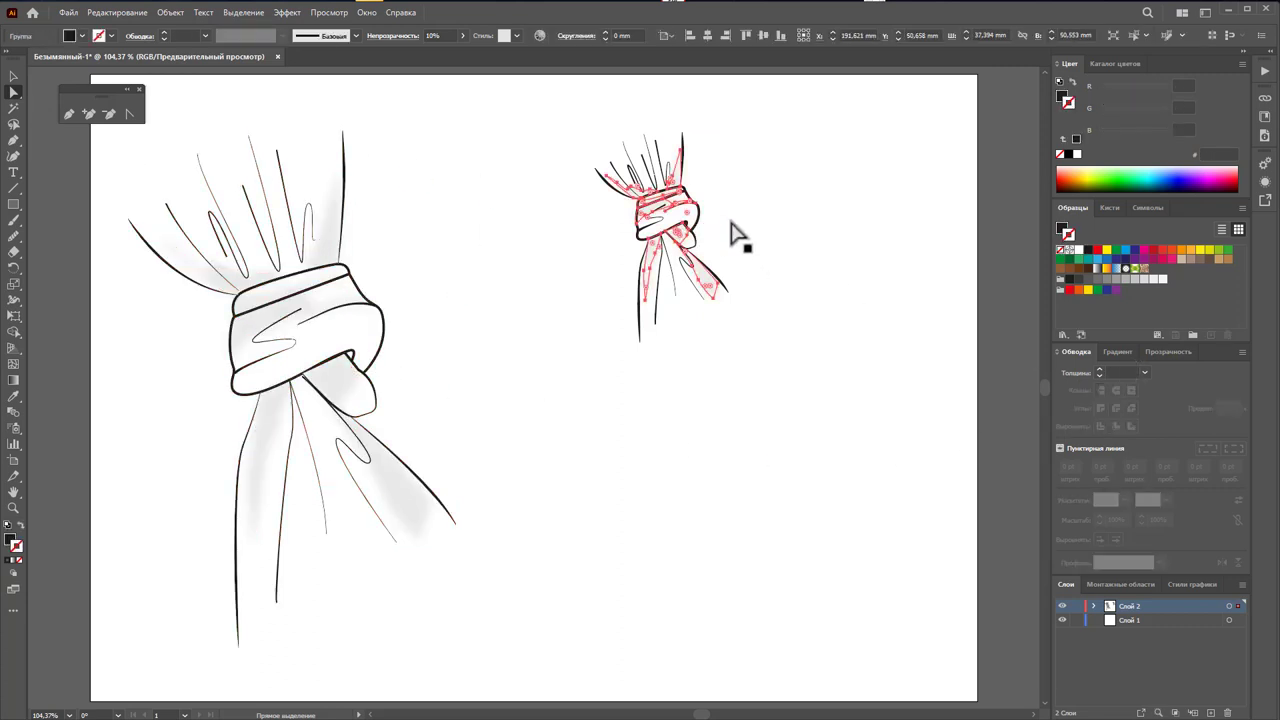
{"action": "left_click", "coordinate": [875, 302]}
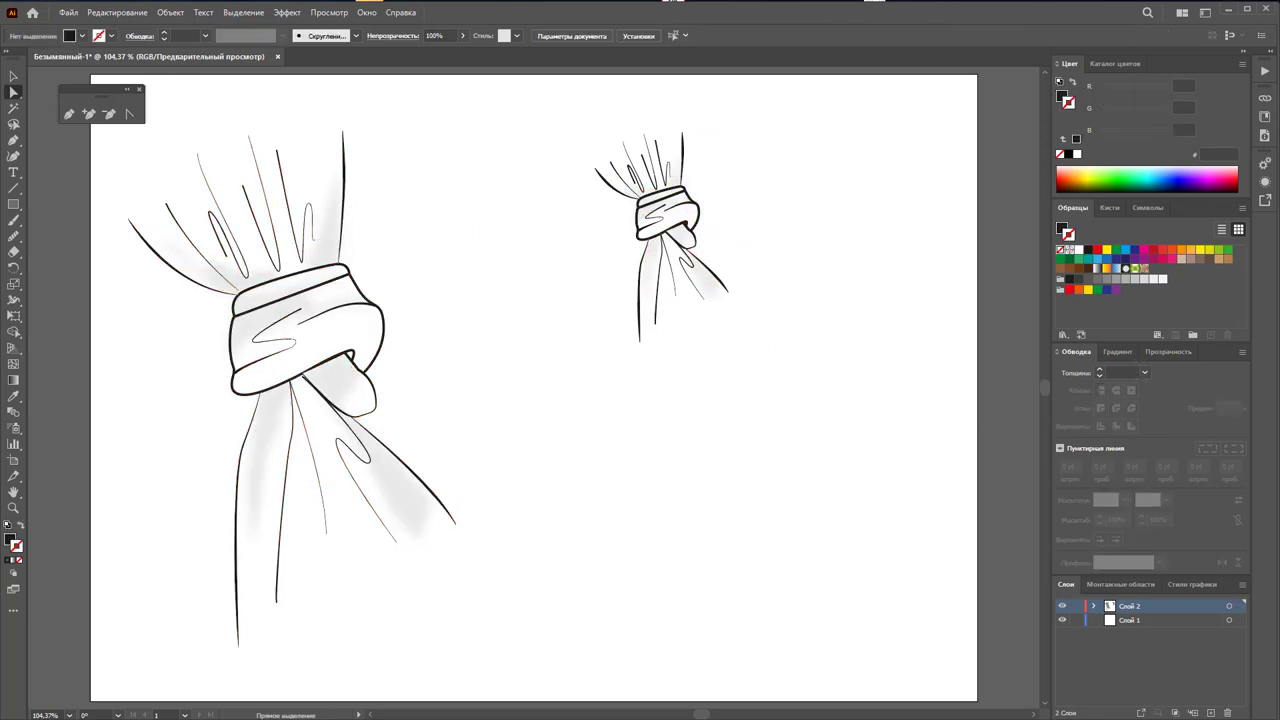
{"action": "left_click", "coordinate": [14, 75]}
{"action": "left_click_drag", "start_coordinate": [487, 600], "coordinate": [143, 141]}
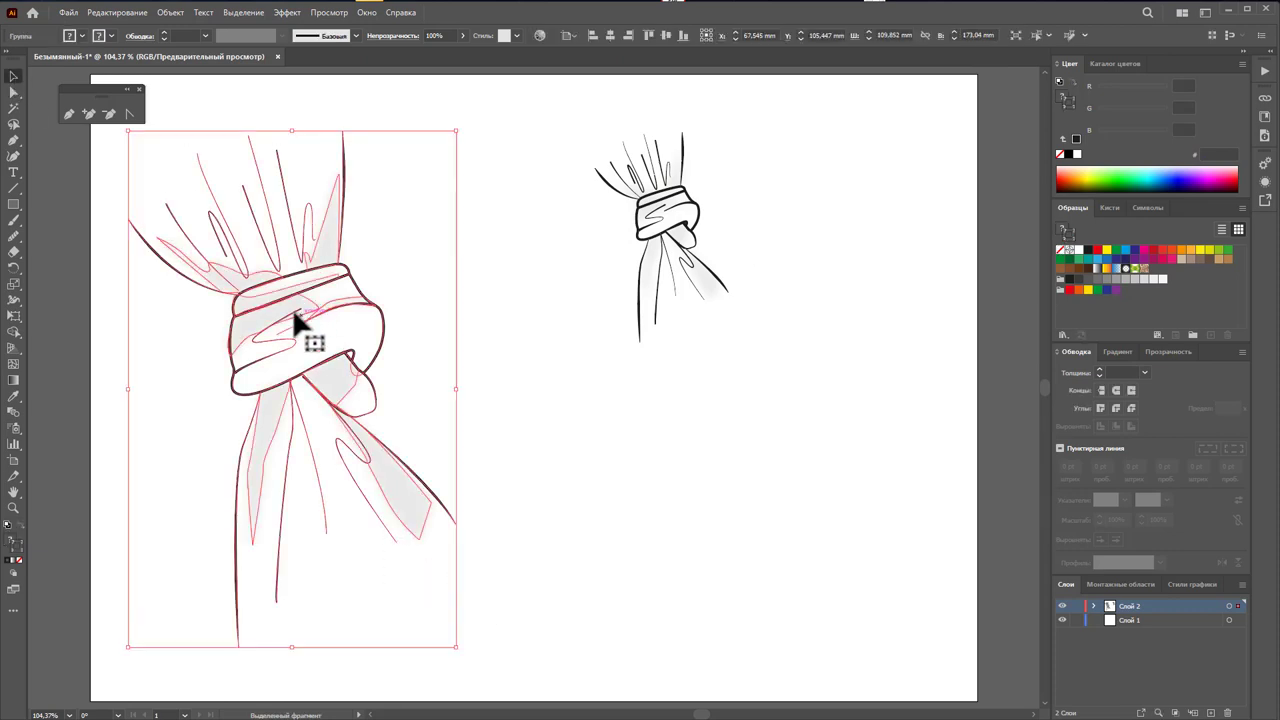
{"action": "left_click_drag", "start_coordinate": [290, 312], "coordinate": [716, 474]}
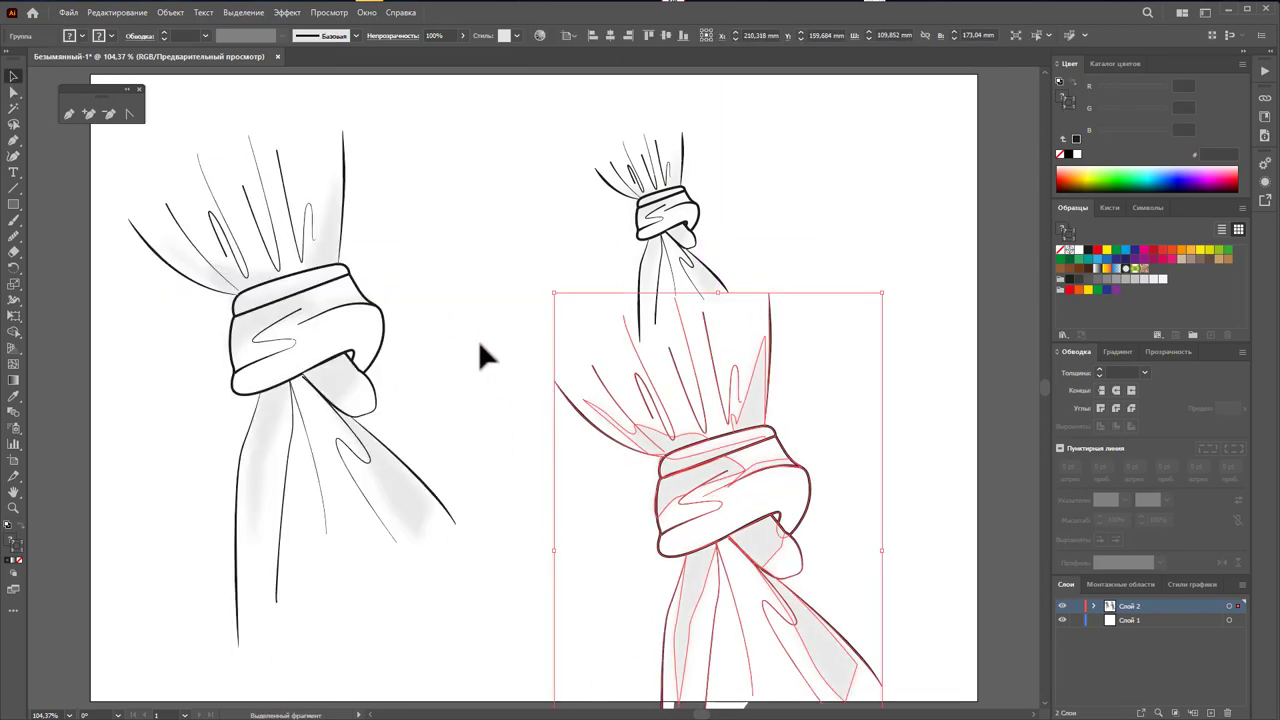
{"action": "left_click", "coordinate": [14, 287]}
{"action": "double_click", "coordinate": [14, 287]}
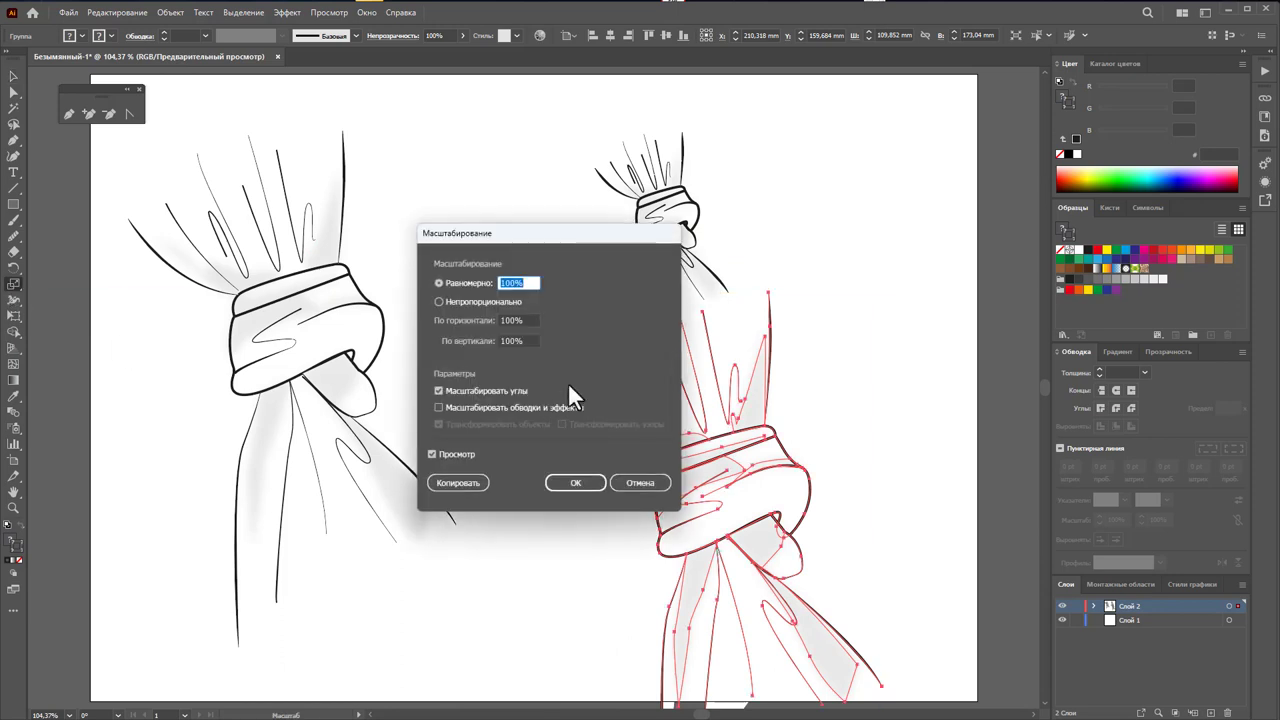
{"action": "left_click", "coordinate": [464, 410]}
{"action": "left_click", "coordinate": [567, 484]}
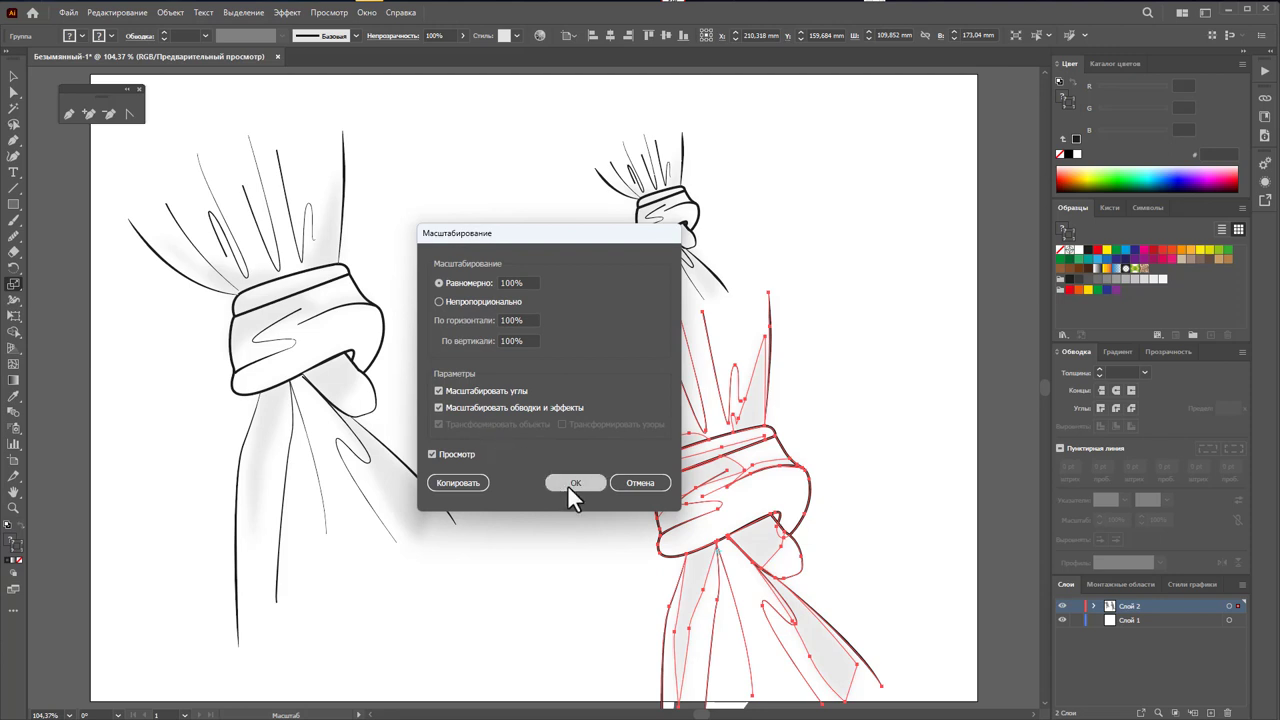
{"action": "left_click", "coordinate": [14, 76]}
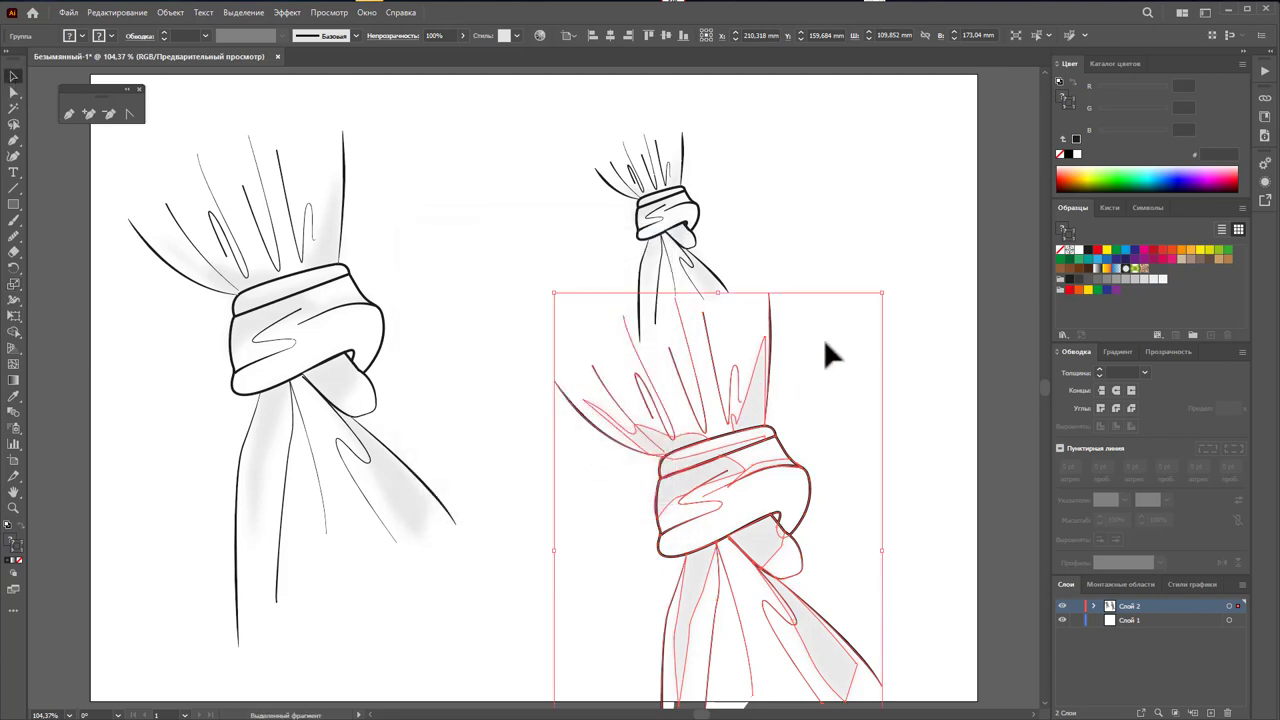
{"action": "left_click_drag", "start_coordinate": [884, 292], "coordinate": [808, 430]}
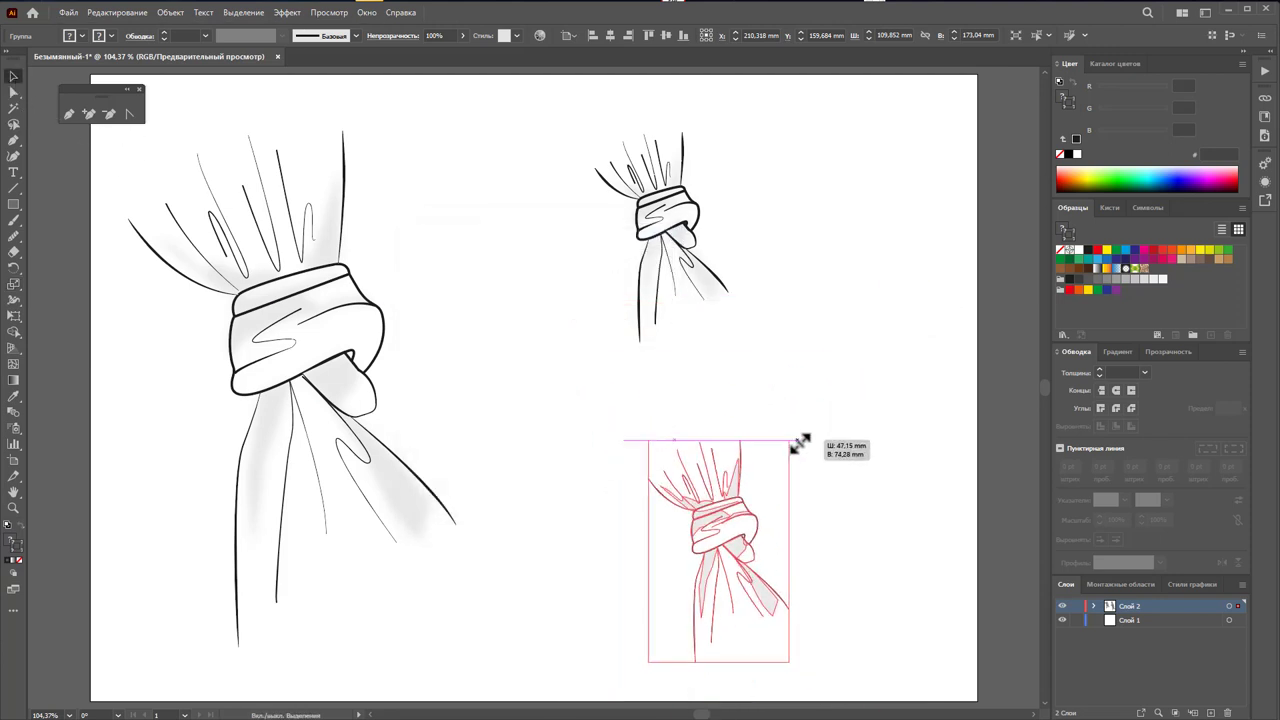
{"action": "mouse_move", "coordinate": [718, 527]}
{"action": "left_mouse_down"}
{"action": "mouse_move", "coordinate": [700, 465]}
{"action": "mouse_move", "coordinate": [694, 220]}
{"action": "left_mouse_up"}
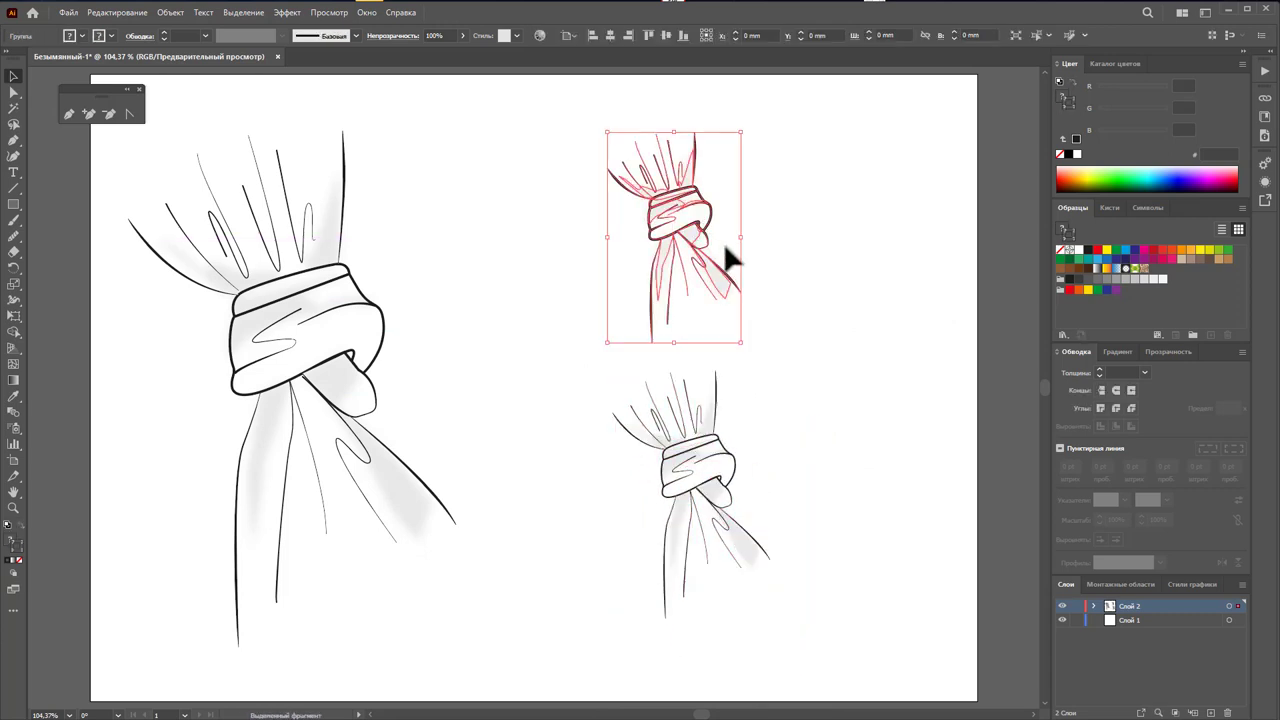
{"action": "left_click", "coordinate": [791, 333]}
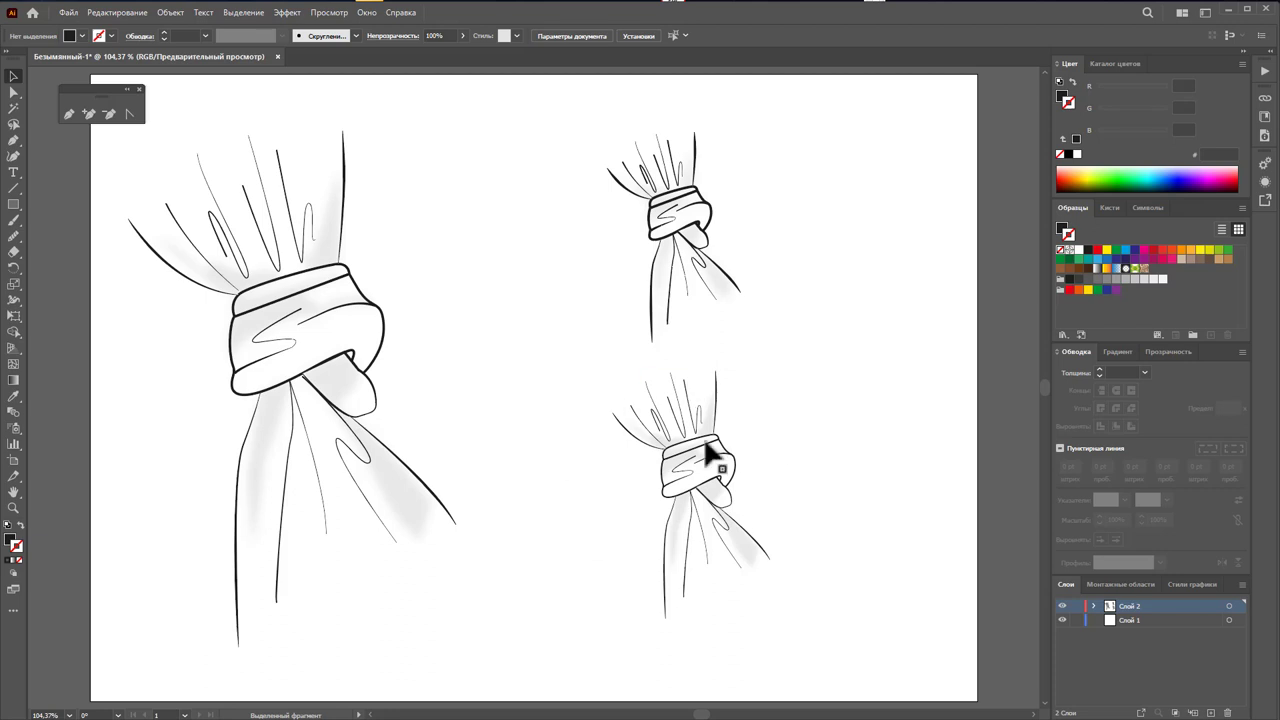
{"action": "left_click", "coordinate": [15, 92]}
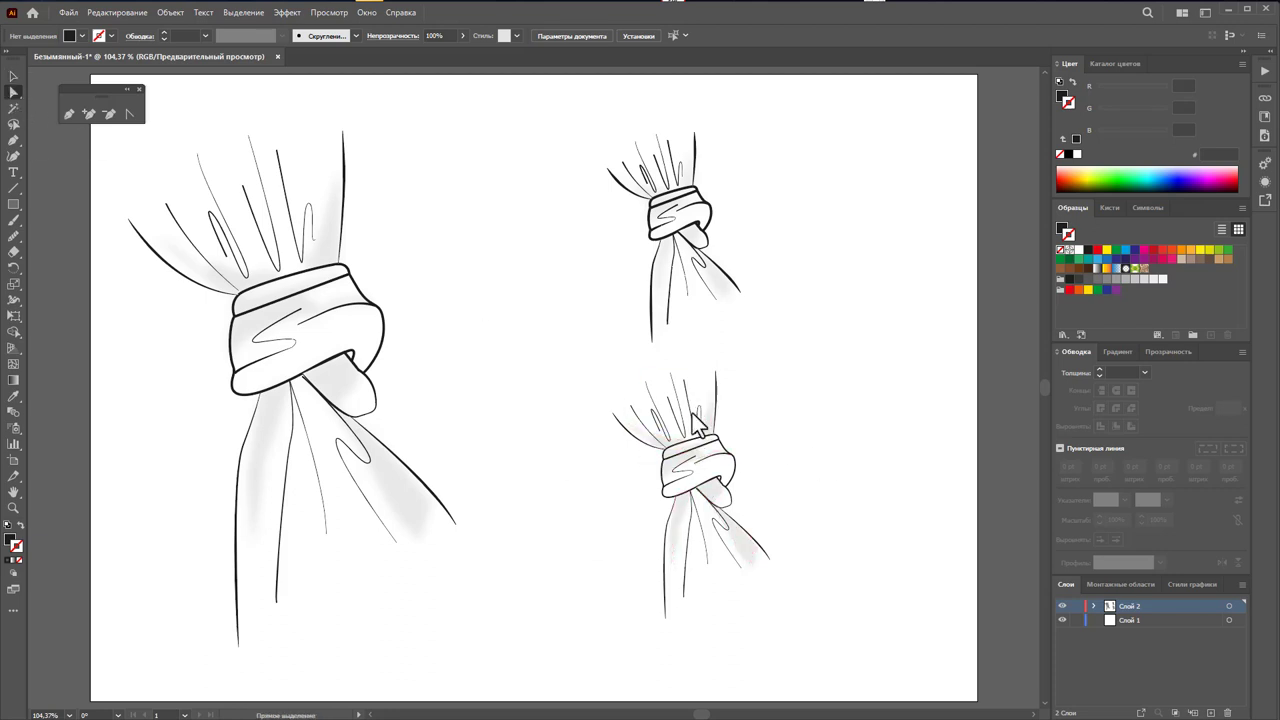
Step: Drag the large sleeve drawing further right, closer to the two small copies
{"action": "left_click", "coordinate": [738, 488]}
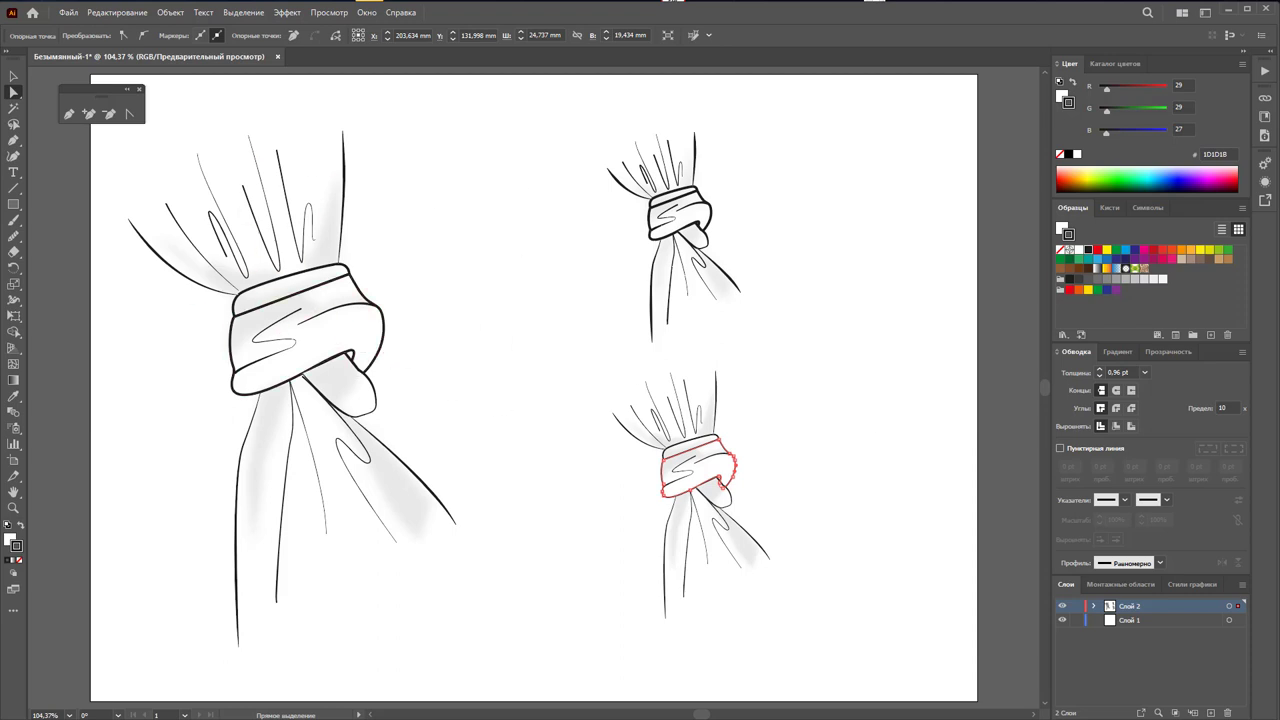
{"action": "left_click", "coordinate": [14, 76]}
{"action": "left_click", "coordinate": [435, 202]}
{"action": "mouse_move", "coordinate": [306, 380]}
{"action": "left_mouse_down"}
{"action": "mouse_move", "coordinate": [383, 398]}
{"action": "mouse_move", "coordinate": [413, 386]}
{"action": "left_mouse_up"}
{"action": "left_click", "coordinate": [867, 408]}
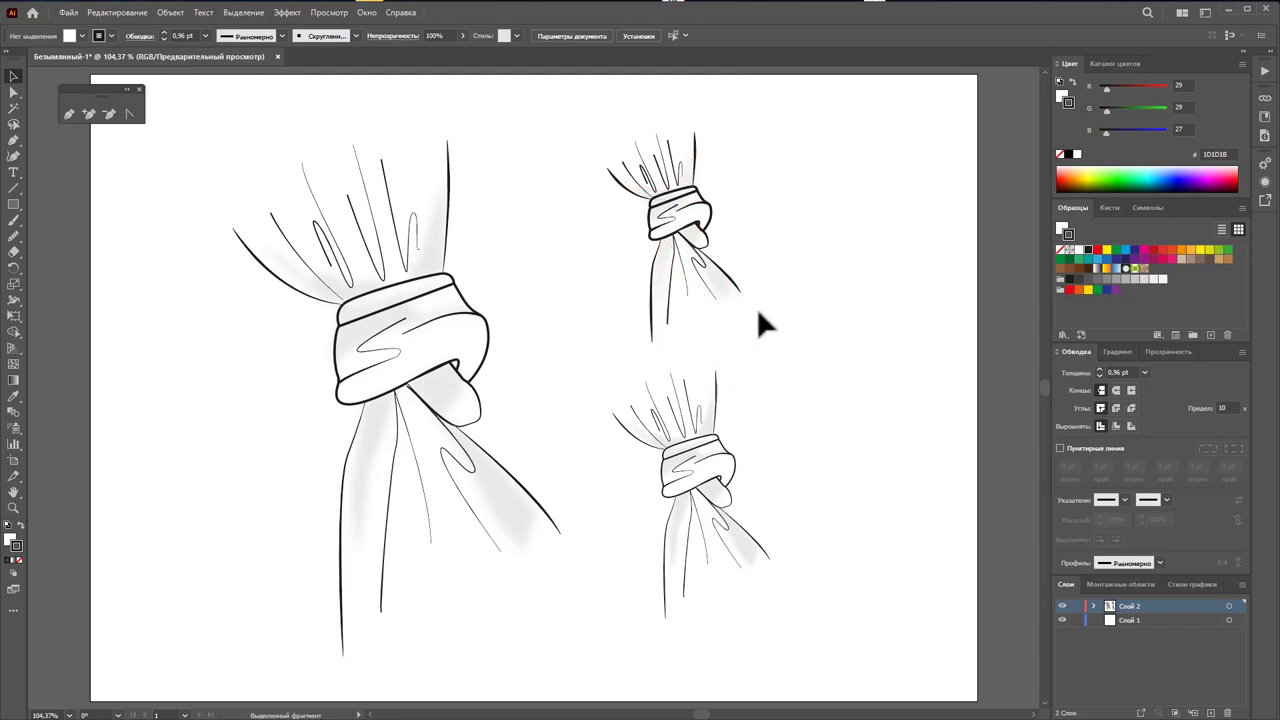
Step: Alt-drag the upper-right drawing to its right and shrink the copy to a tiny size
{"action": "left_click_drag", "start_coordinate": [669, 230], "coordinate": [825, 245]}
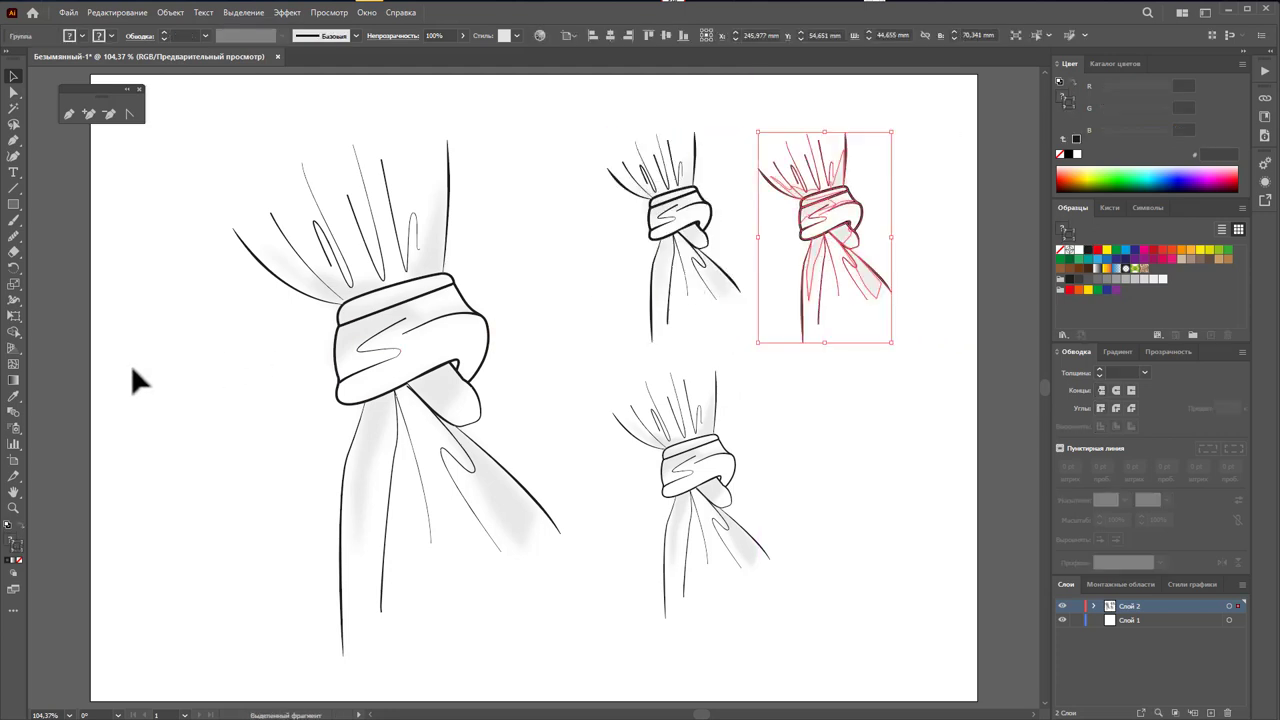
{"action": "double_click", "coordinate": [14, 283]}
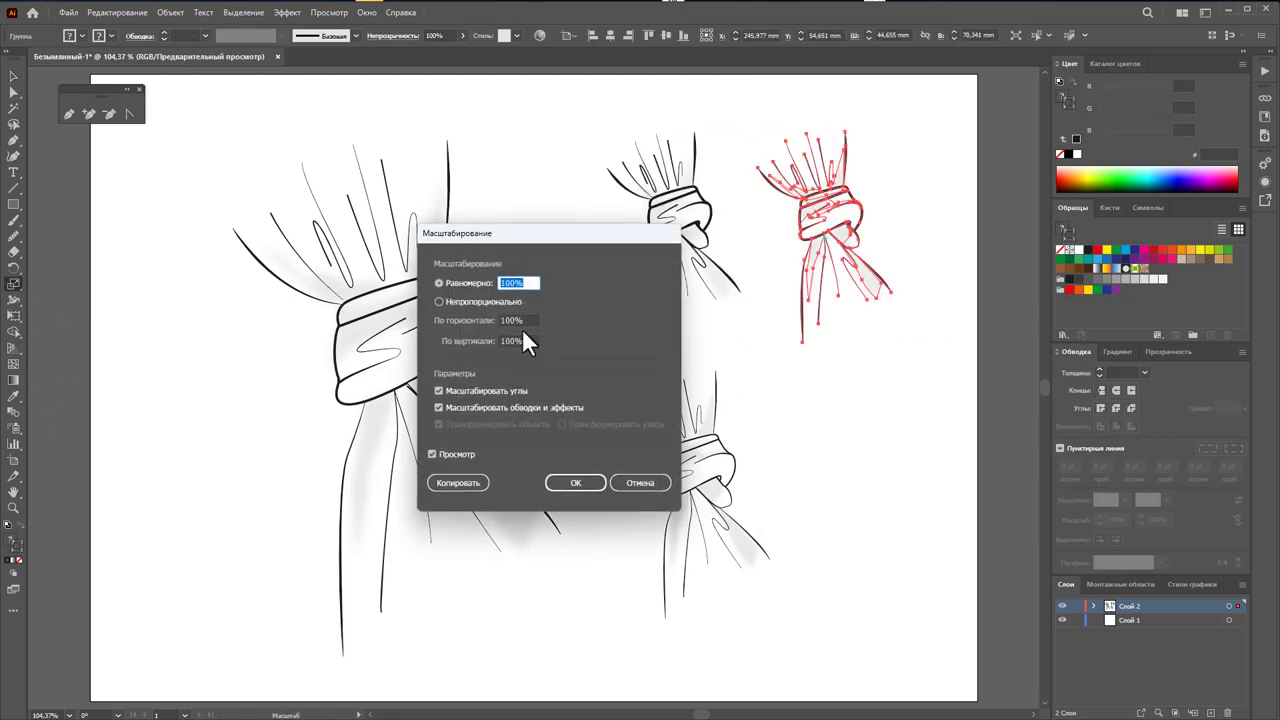
{"action": "left_click", "coordinate": [575, 480]}
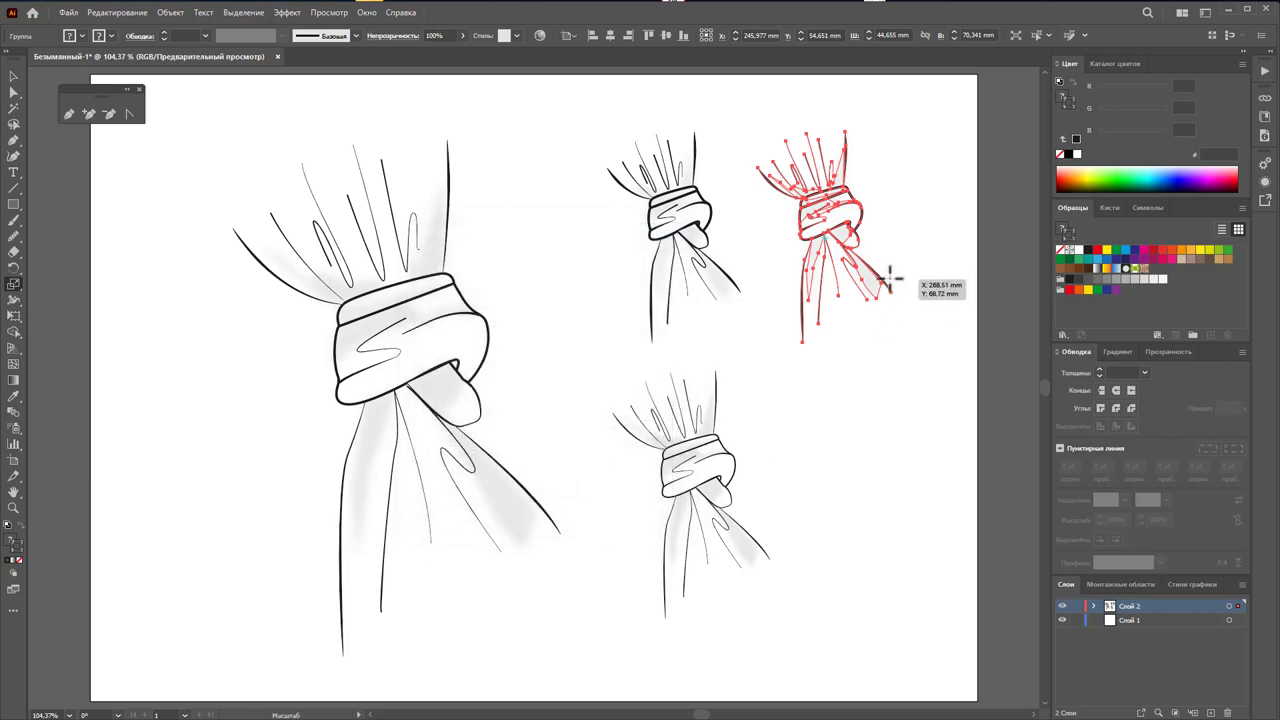
{"action": "left_click", "coordinate": [9, 75]}
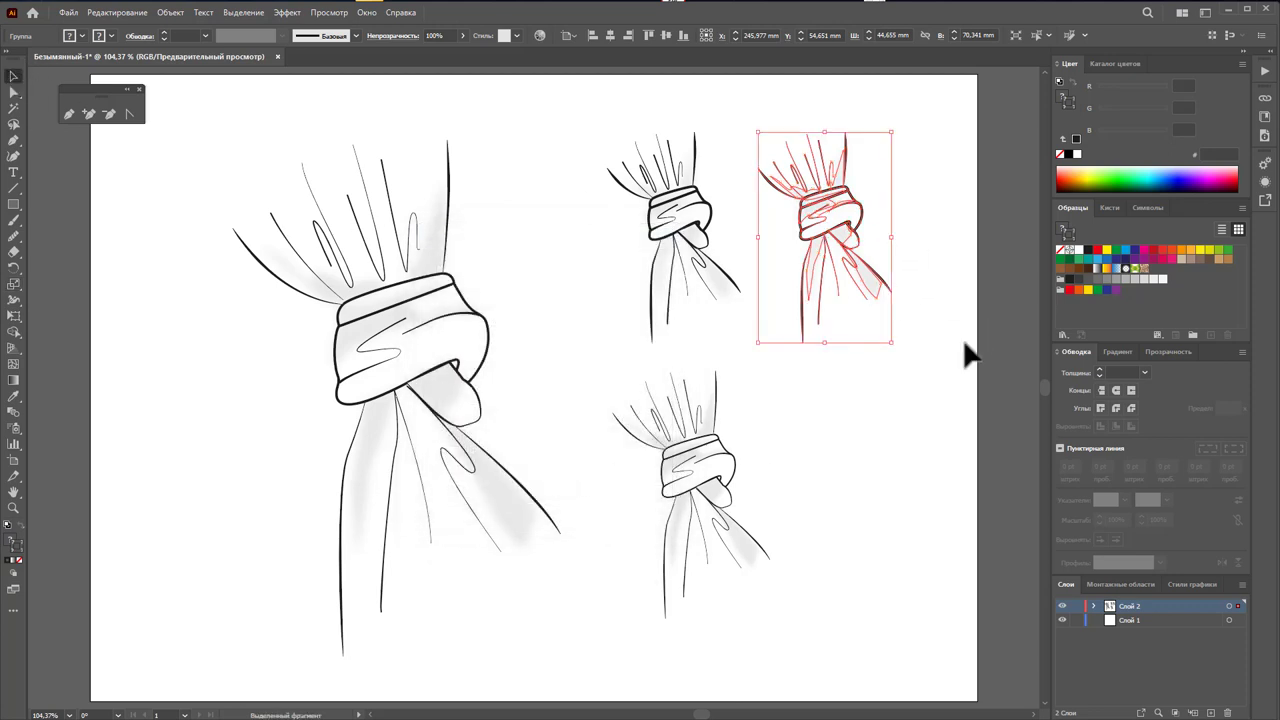
{"action": "left_click_drag", "start_coordinate": [894, 343], "coordinate": [840, 268]}
{"action": "left_click", "coordinate": [879, 334]}
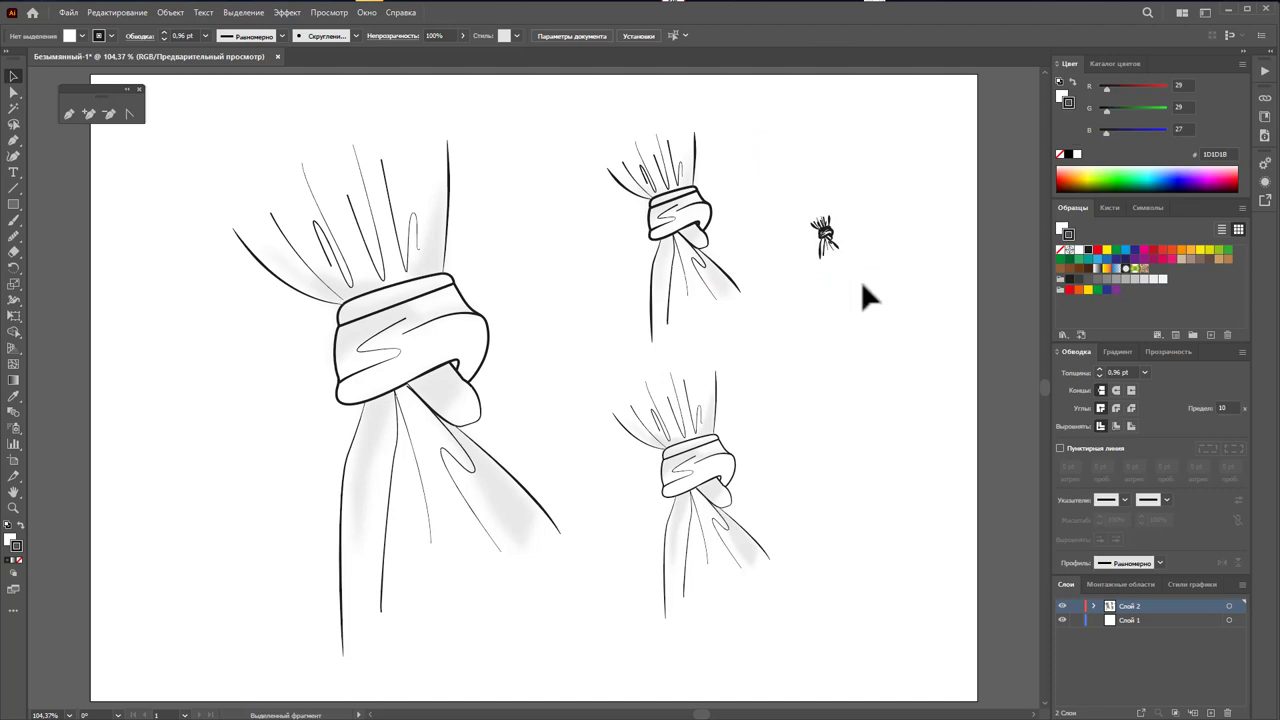
Step: With Scale Strokes & Effects off, duplicate the lower drawing rightward and shrink it to about 17 × 26 mm
{"action": "left_click_drag", "start_coordinate": [788, 368], "coordinate": [612, 572]}
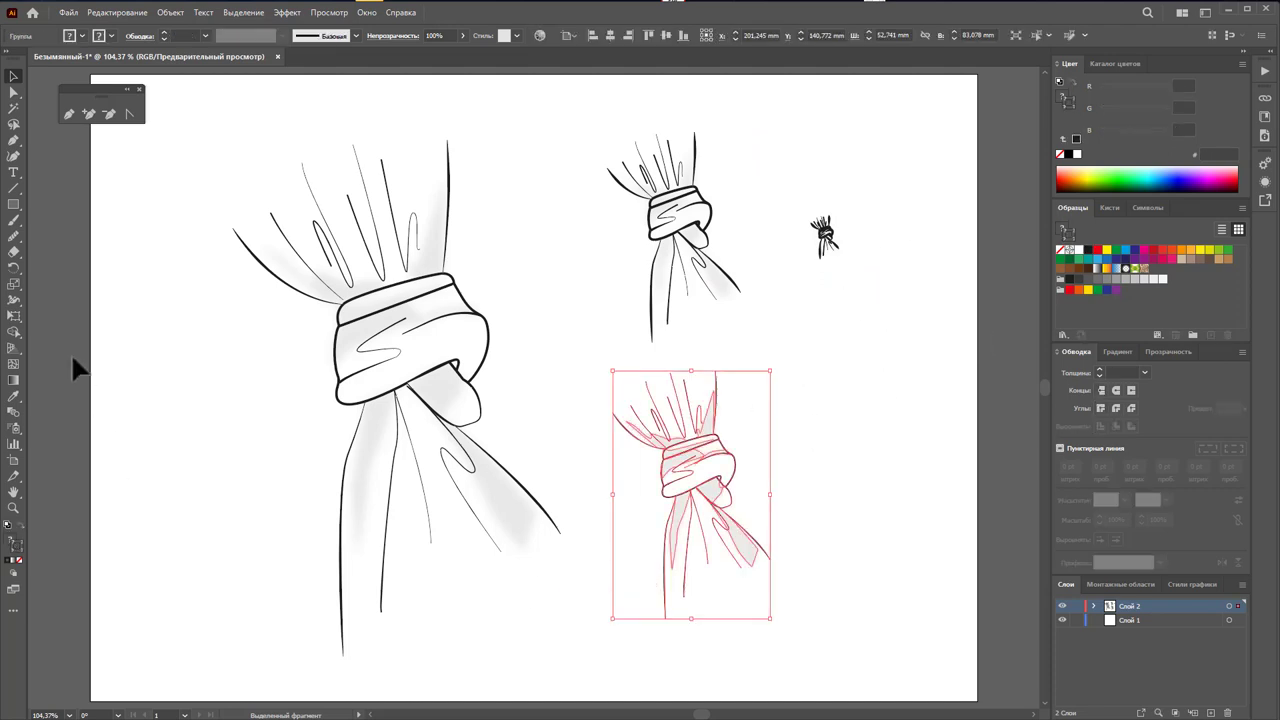
{"action": "left_click", "coordinate": [45, 305]}
{"action": "left_click", "coordinate": [13, 284]}
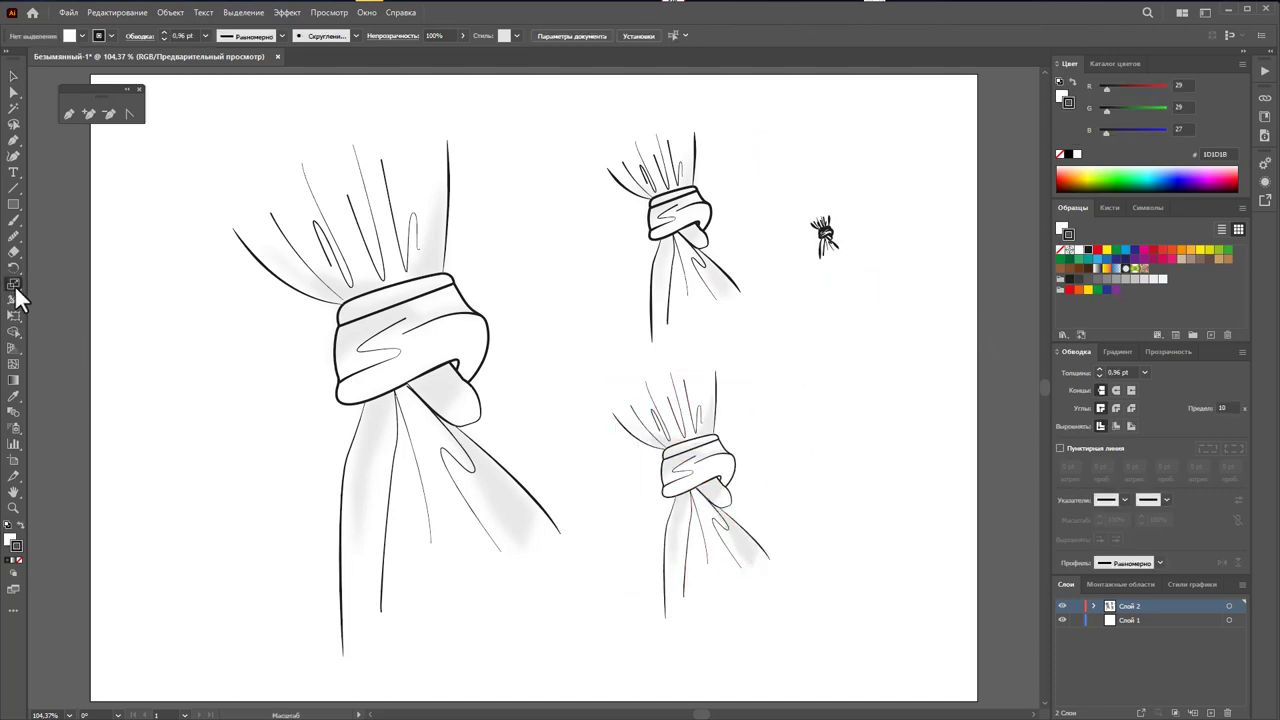
{"action": "double_click", "coordinate": [13, 284]}
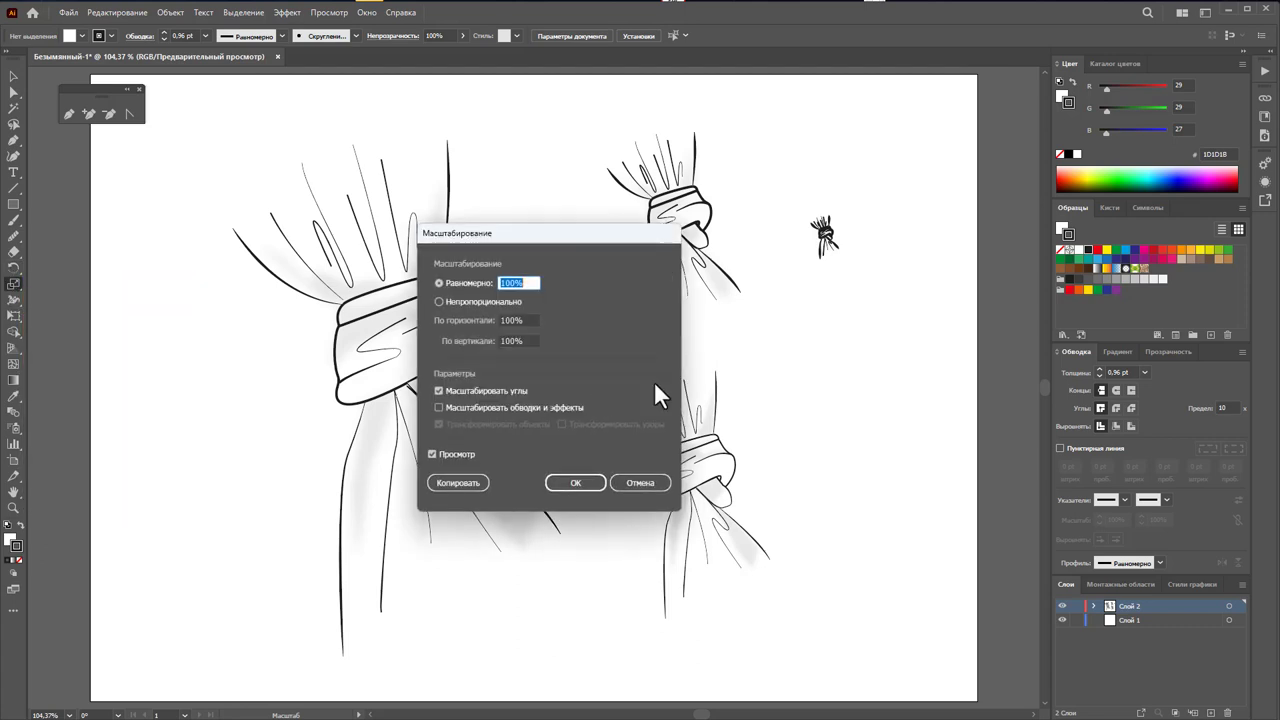
{"action": "left_click", "coordinate": [575, 482]}
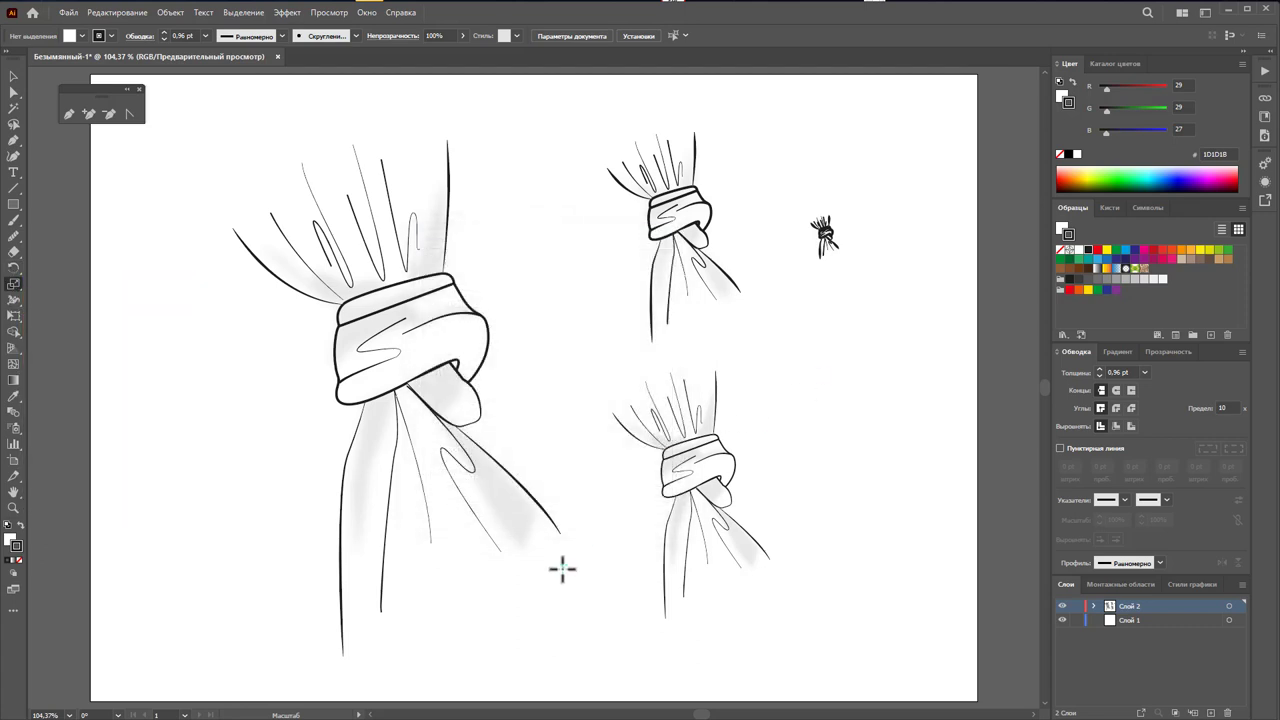
{"action": "left_click", "coordinate": [13, 76]}
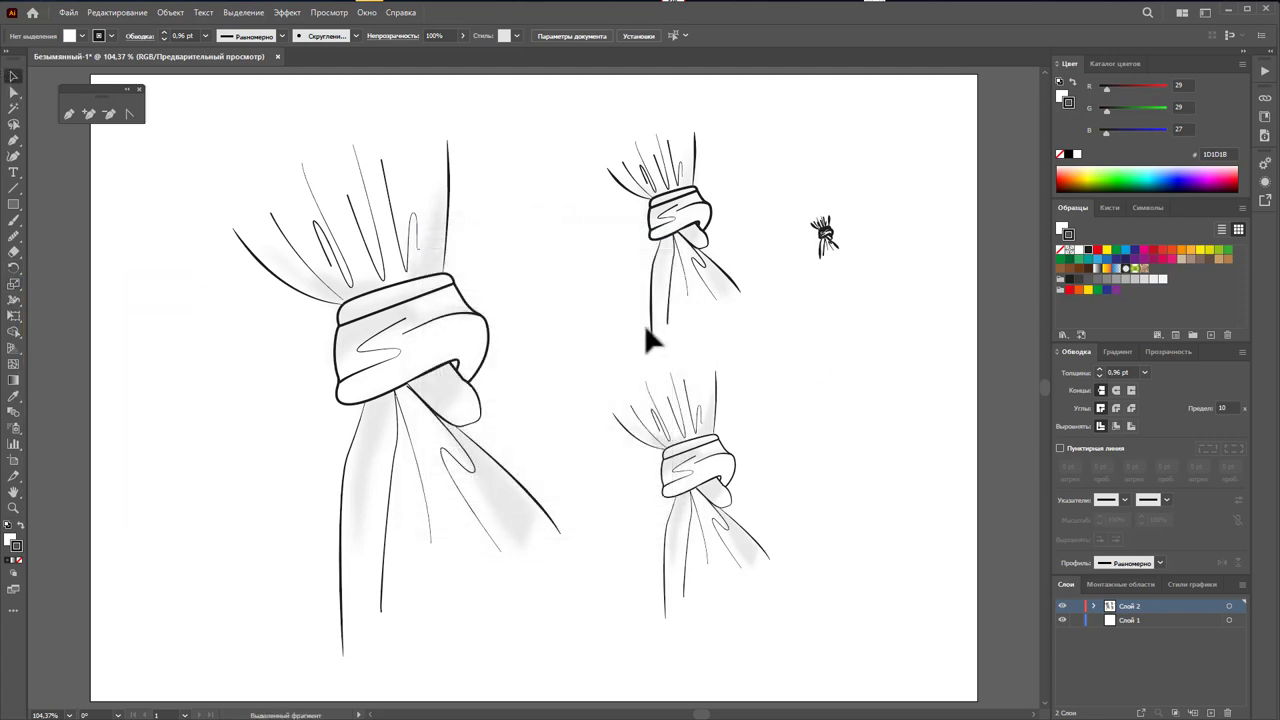
{"action": "left_click_drag", "start_coordinate": [862, 364], "coordinate": [636, 572]}
{"action": "left_click_drag", "start_coordinate": [687, 474], "coordinate": [845, 478]}
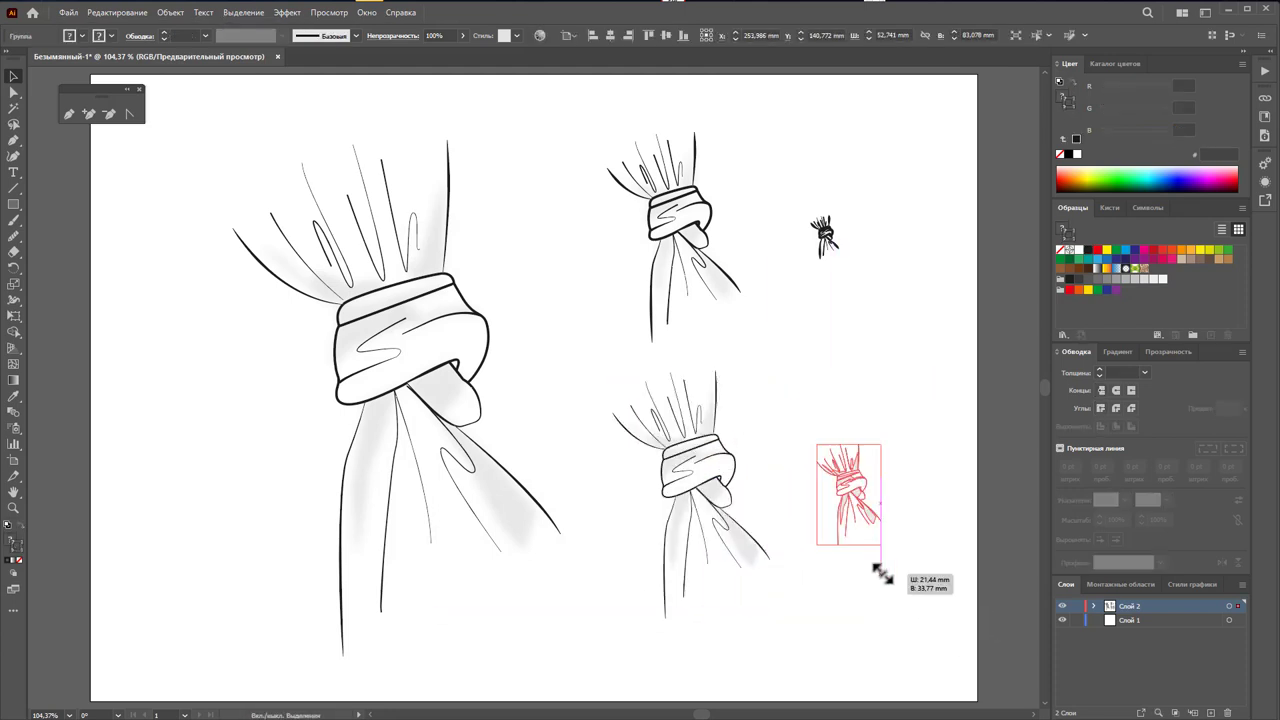
{"action": "mouse_move", "coordinate": [928, 608]}
{"action": "left_mouse_down"}
{"action": "mouse_move", "coordinate": [866, 552]}
{"action": "mouse_move", "coordinate": [868, 532]}
{"action": "left_mouse_up"}
{"action": "left_click", "coordinate": [875, 565]}
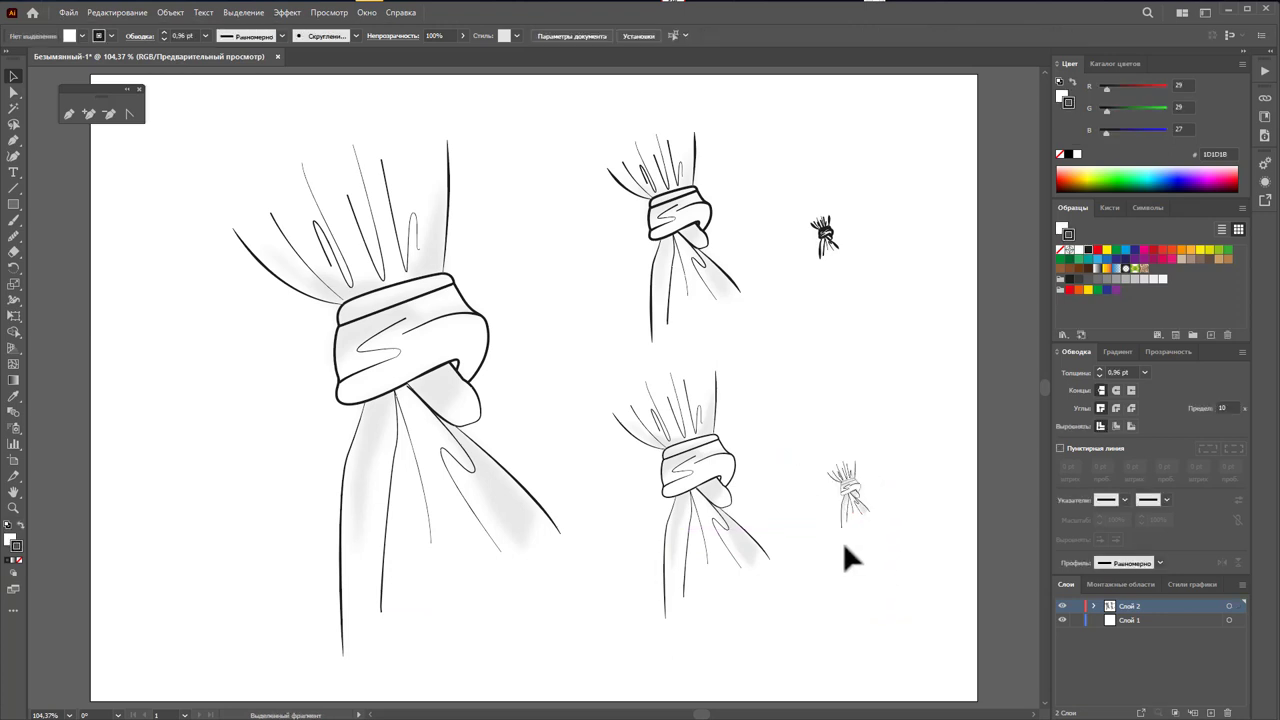
Step: Inside the large drawing's group, set the knot band outline's stroke to 2.5 pt
{"action": "double_click", "coordinate": [486, 352]}
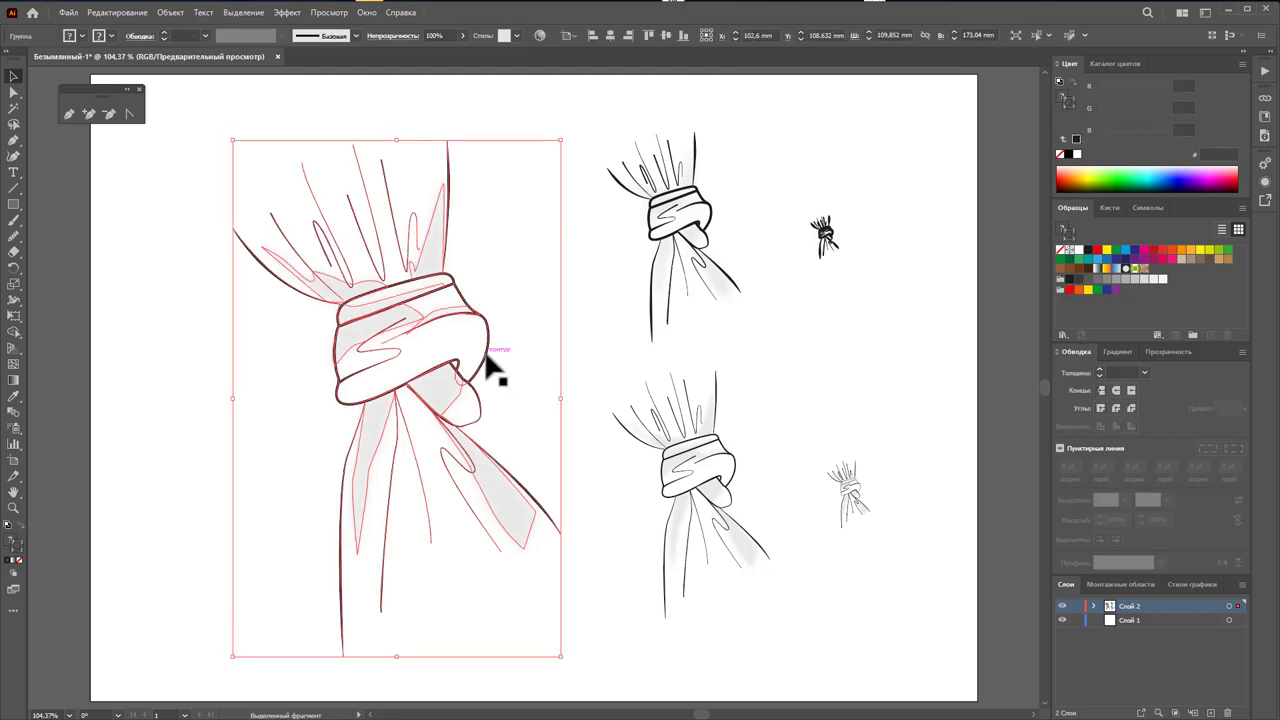
{"action": "left_click", "coordinate": [490, 352]}
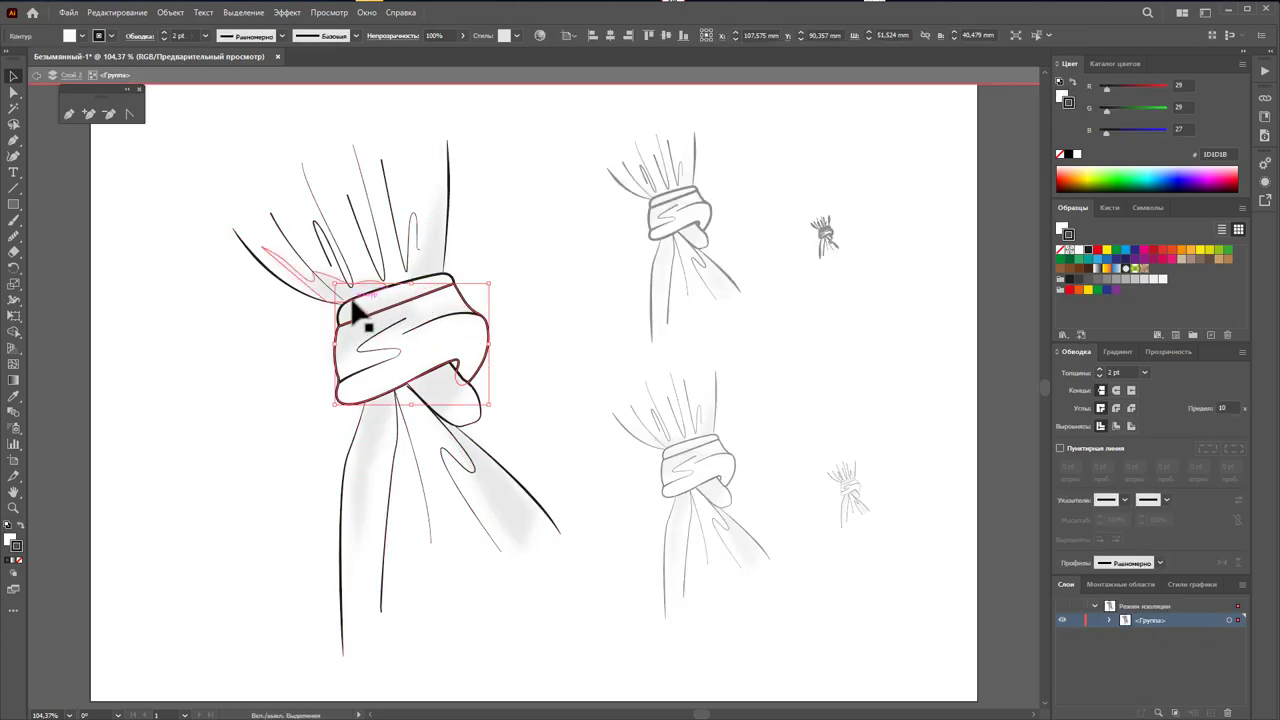
{"action": "left_click", "coordinate": [452, 285]}
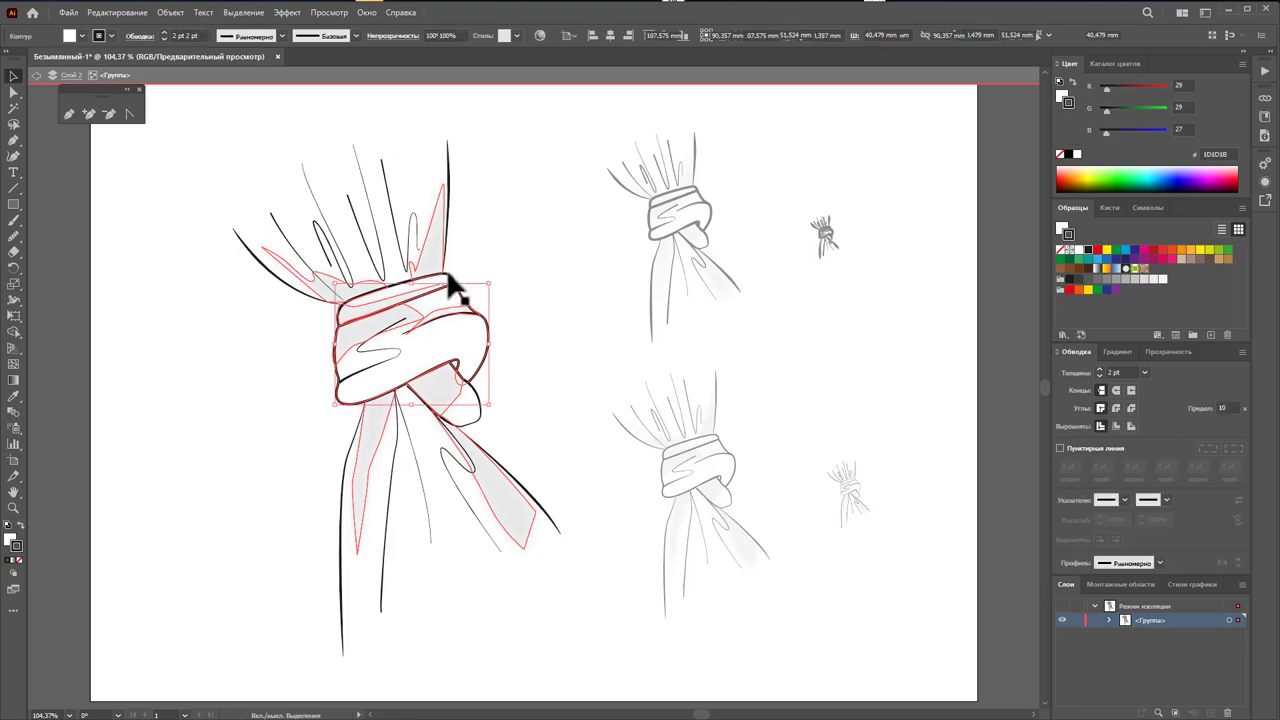
{"action": "left_click", "coordinate": [455, 284], "text": "shift"}
{"action": "left_click", "coordinate": [488, 330]}
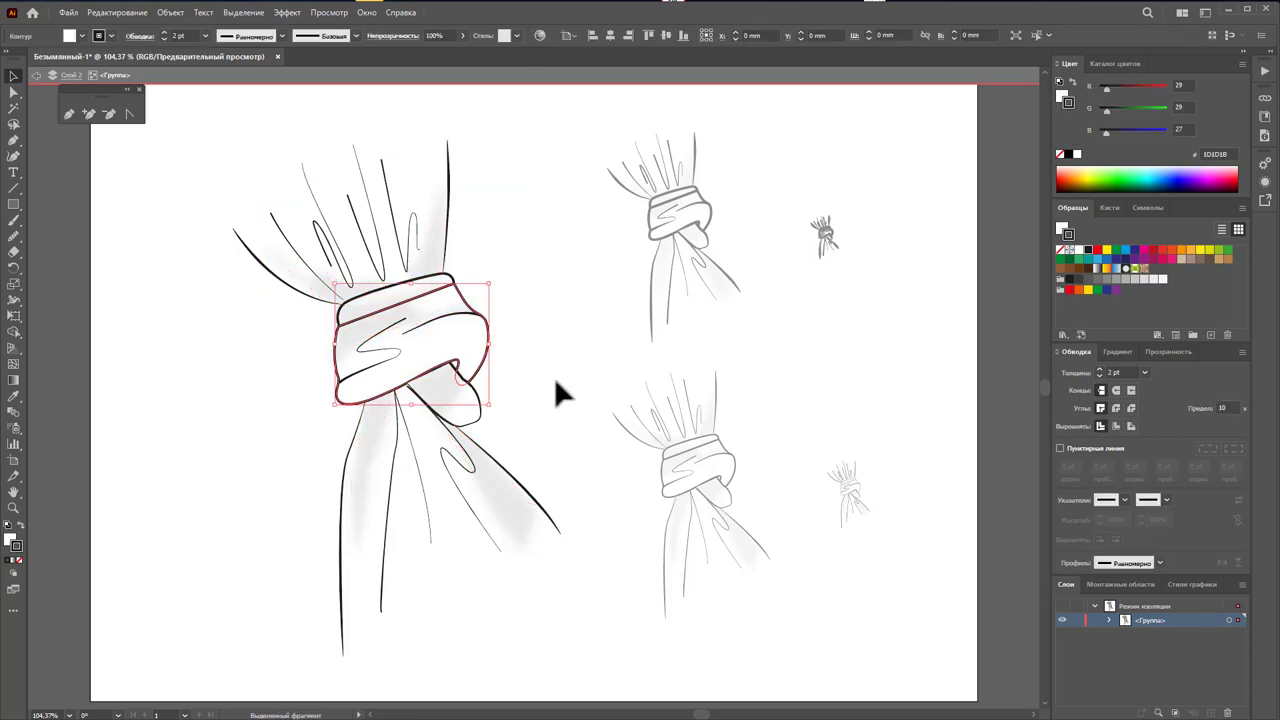
{"action": "left_click", "coordinate": [1120, 372]}
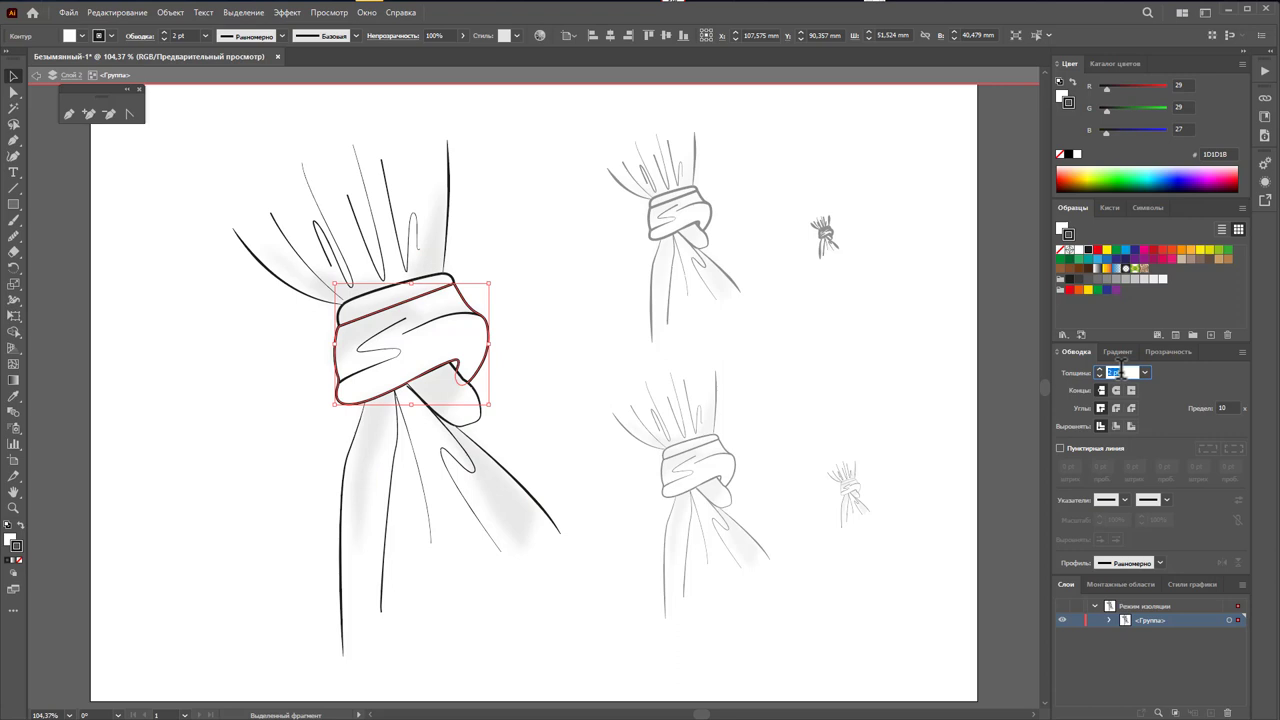
{"action": "type", "text": "2,5"}
{"action": "key", "text": "Return"}
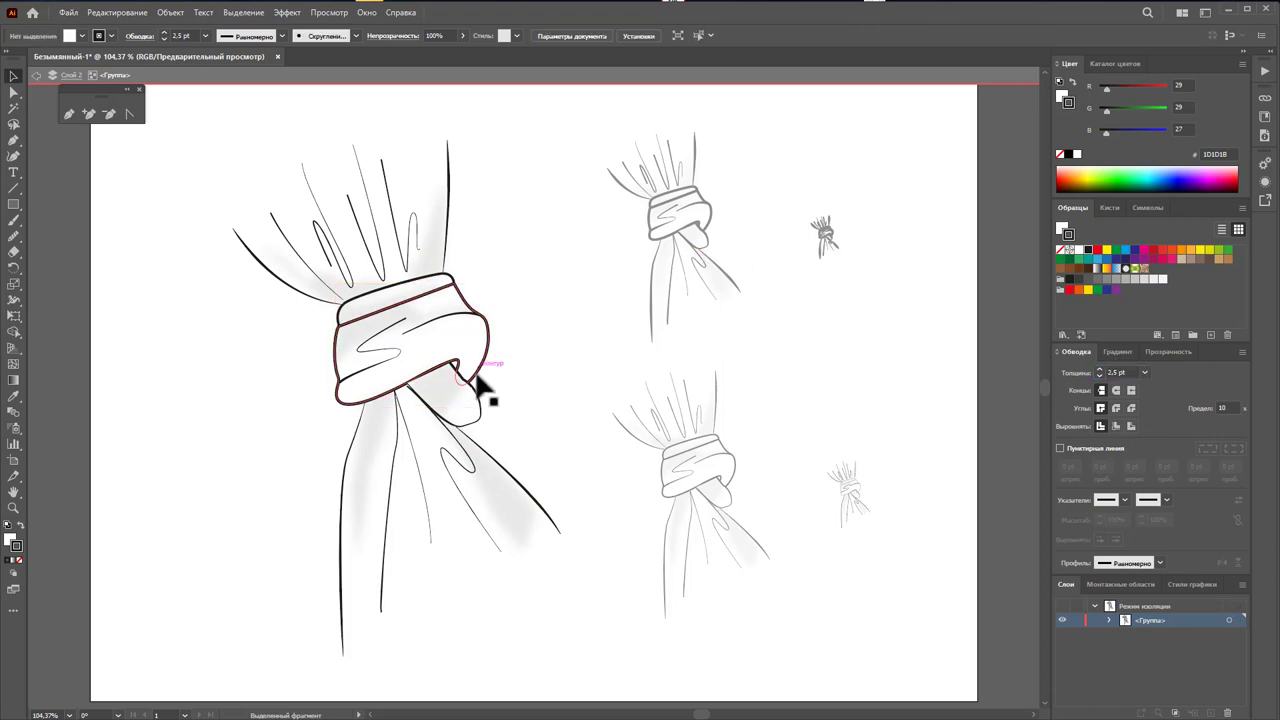
Step: Give the flap beneath the knot a 3 pt stroke weight
{"action": "left_click", "coordinate": [478, 406]}
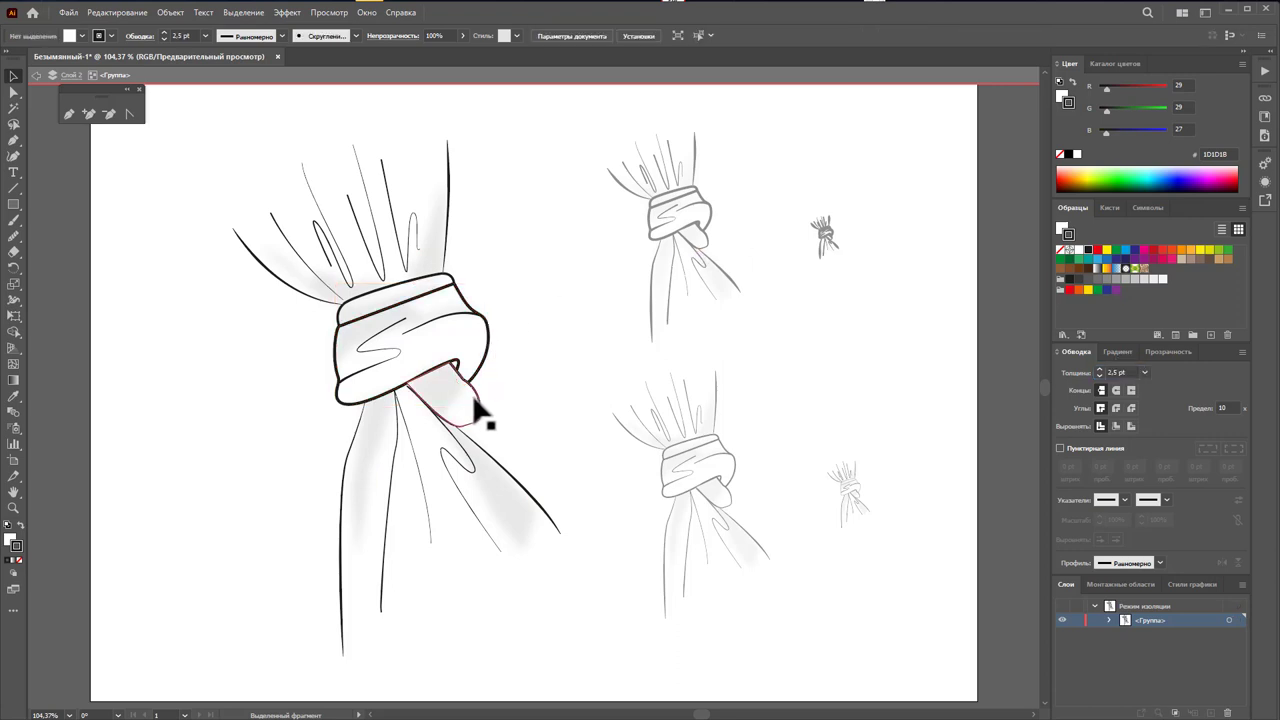
{"action": "left_click", "coordinate": [455, 290], "text": "shift"}
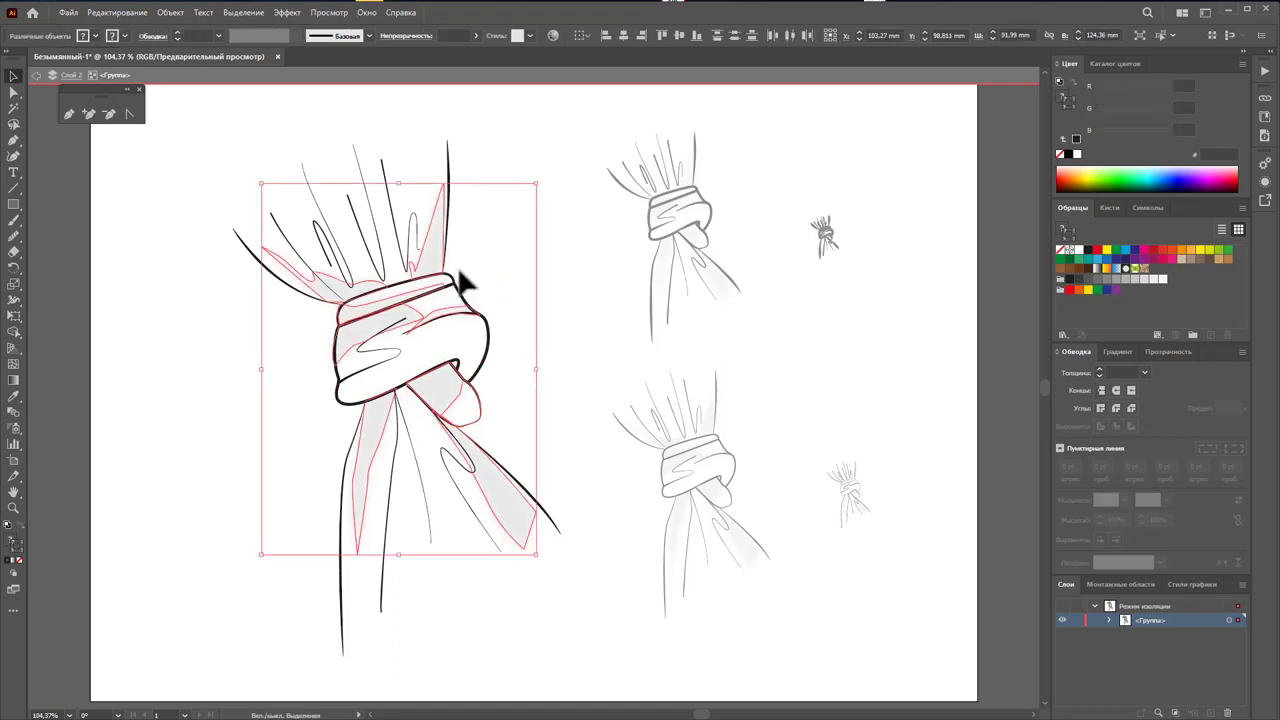
{"action": "left_click", "coordinate": [452, 283]}
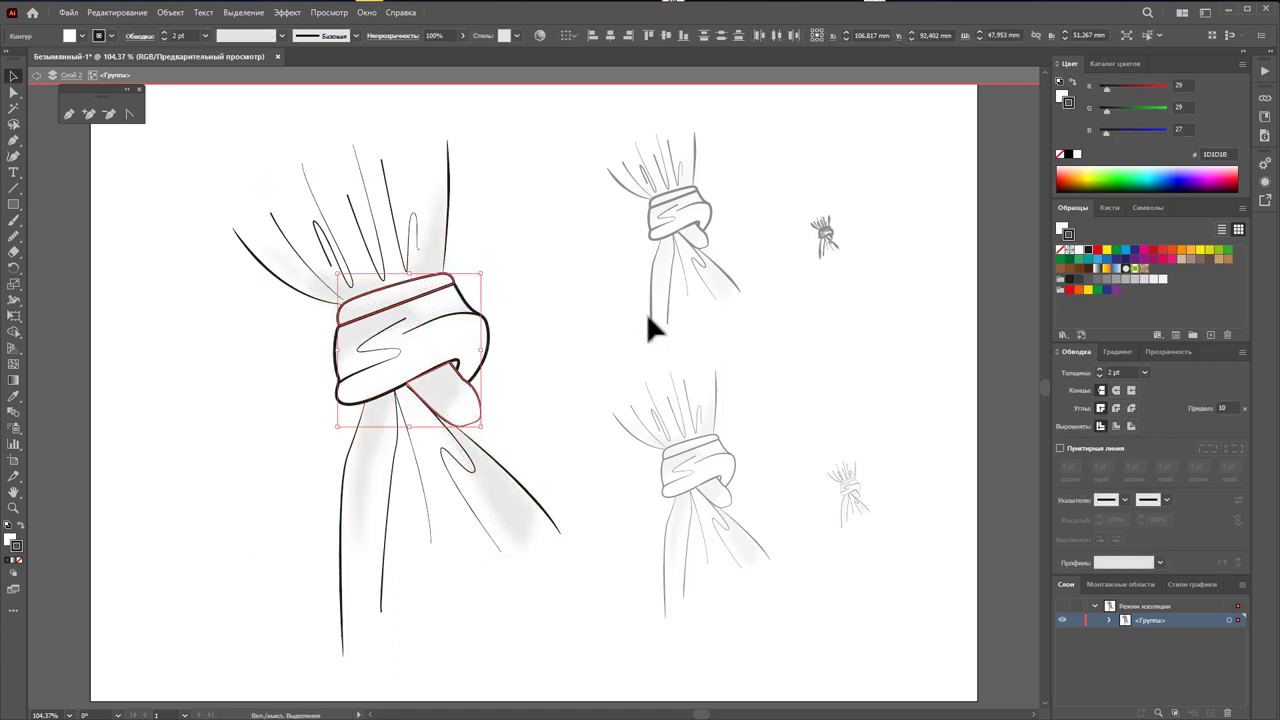
{"action": "left_click", "coordinate": [1145, 372]}
{"action": "left_click", "coordinate": [1139, 373]}
{"action": "left_click", "coordinate": [1128, 372]}
{"action": "key", "text": "Return"}
{"action": "left_click", "coordinate": [557, 361]}
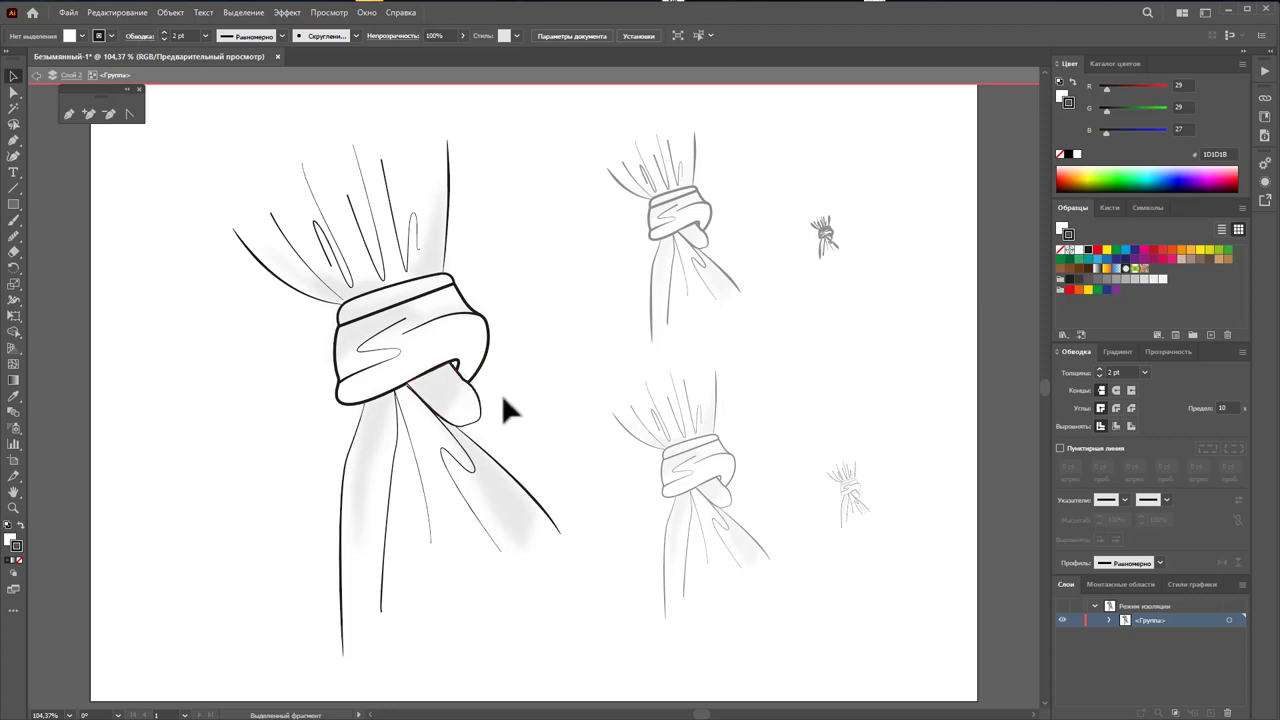
{"action": "left_click", "coordinate": [482, 414]}
{"action": "left_click", "coordinate": [1144, 372]}
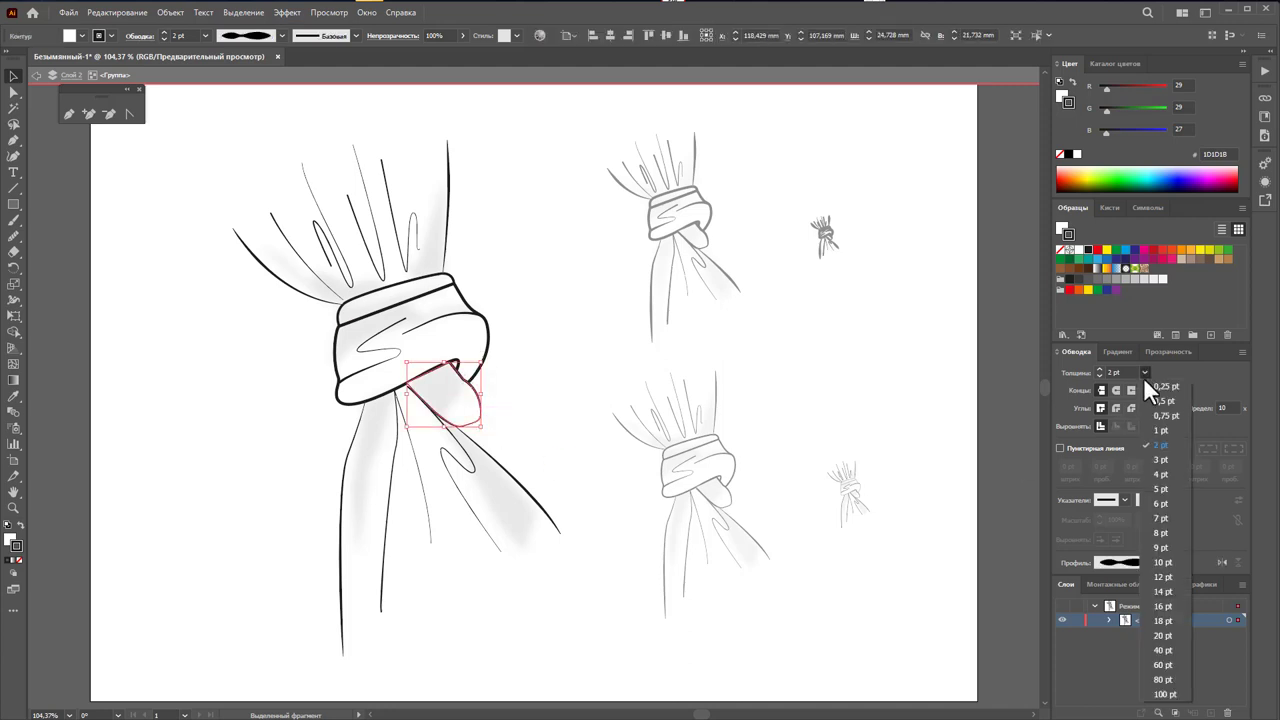
{"action": "left_click", "coordinate": [1166, 457]}
{"action": "left_click", "coordinate": [491, 330]}
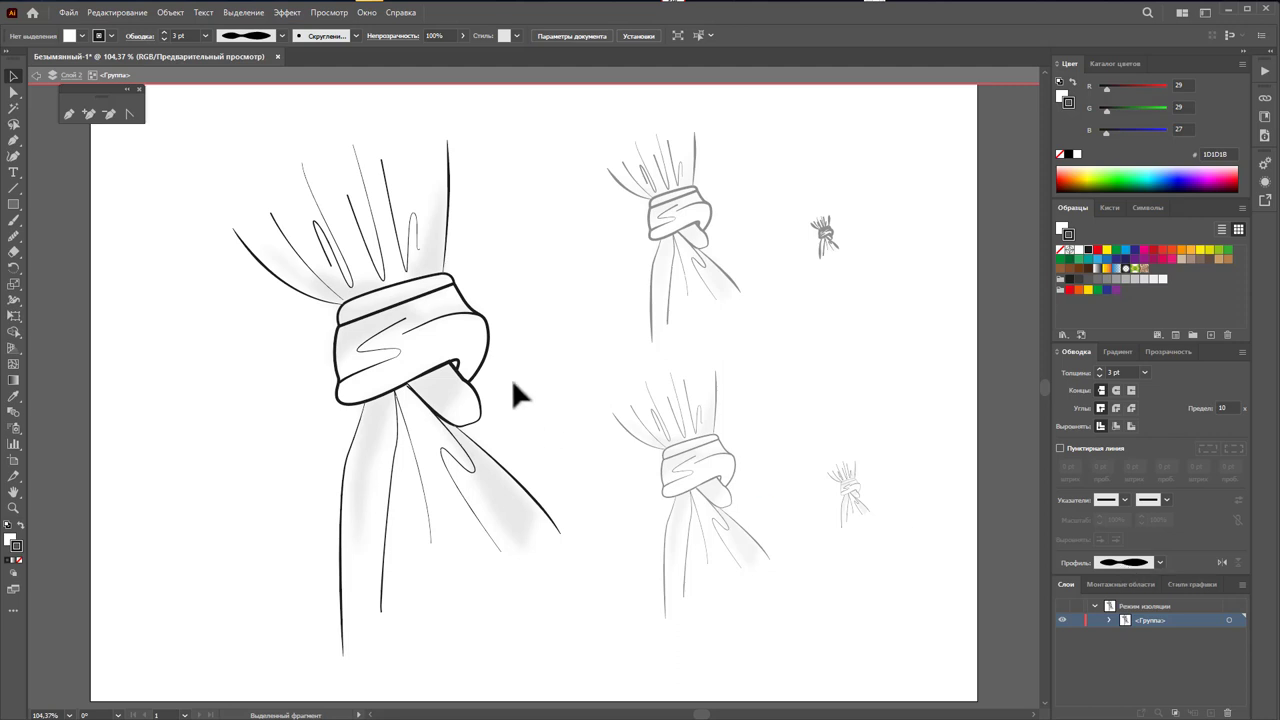
Step: Exit group editing and shift all five drawings slightly to the left
{"action": "double_click", "coordinate": [575, 364]}
{"action": "left_click_drag", "start_coordinate": [951, 149], "coordinate": [295, 592]}
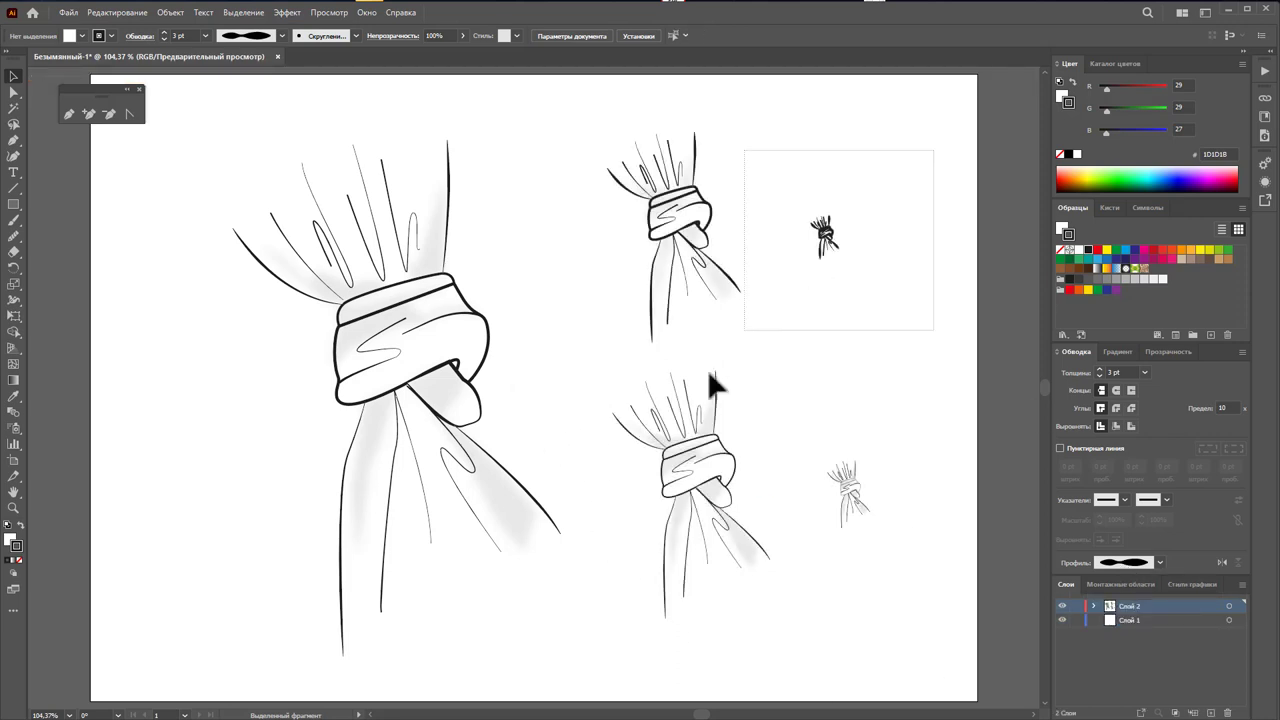
{"action": "left_click_drag", "start_coordinate": [408, 394], "coordinate": [365, 403]}
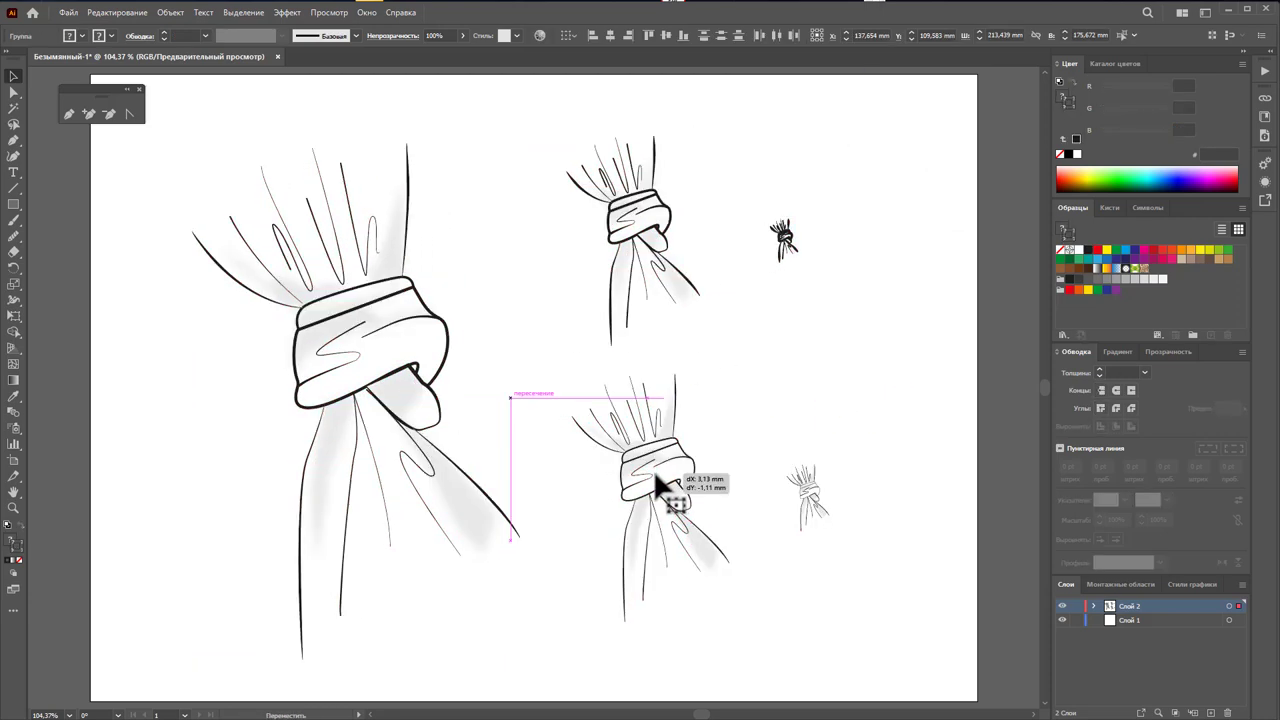
{"action": "left_click_drag", "start_coordinate": [660, 490], "coordinate": [664, 492]}
{"action": "left_click", "coordinate": [965, 418]}
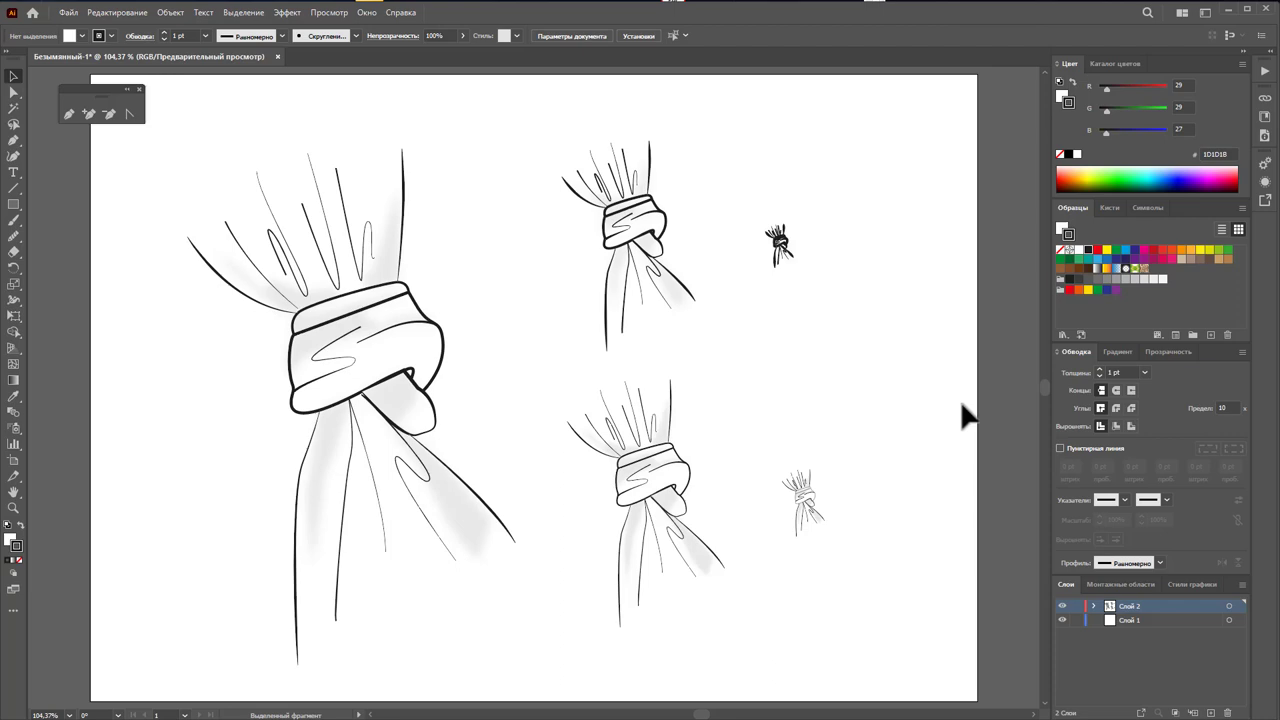